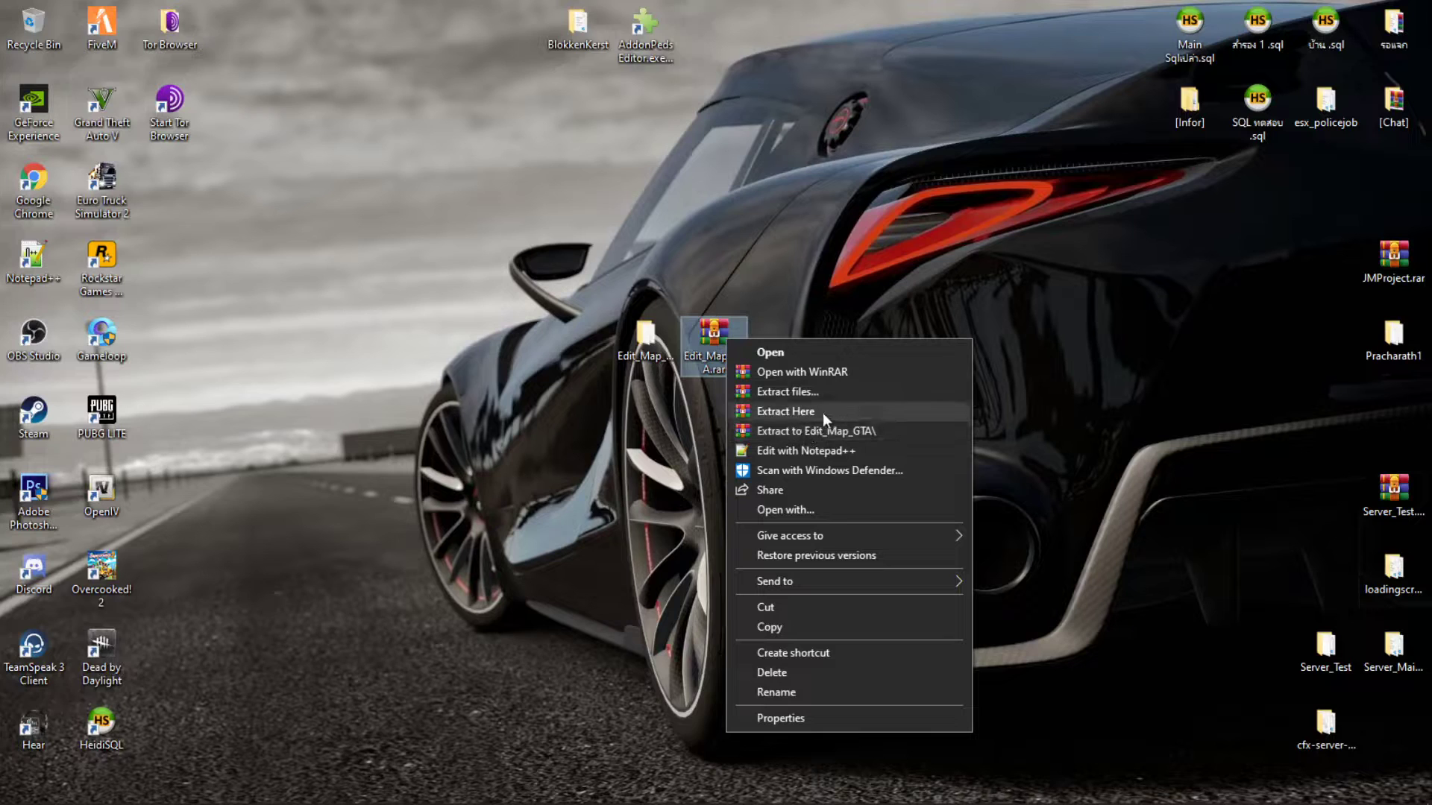
# Move the extracted Edit_Map_GTA folder apart from its archive on the desktop, look through its contents and close it
pyautogui.moveTo(646, 339); pyautogui.dragTo(525, 263)
pyautogui.moveTo(386, 209); pyautogui.dragTo(525, 386)
pyautogui.doubleClick(447, 267)
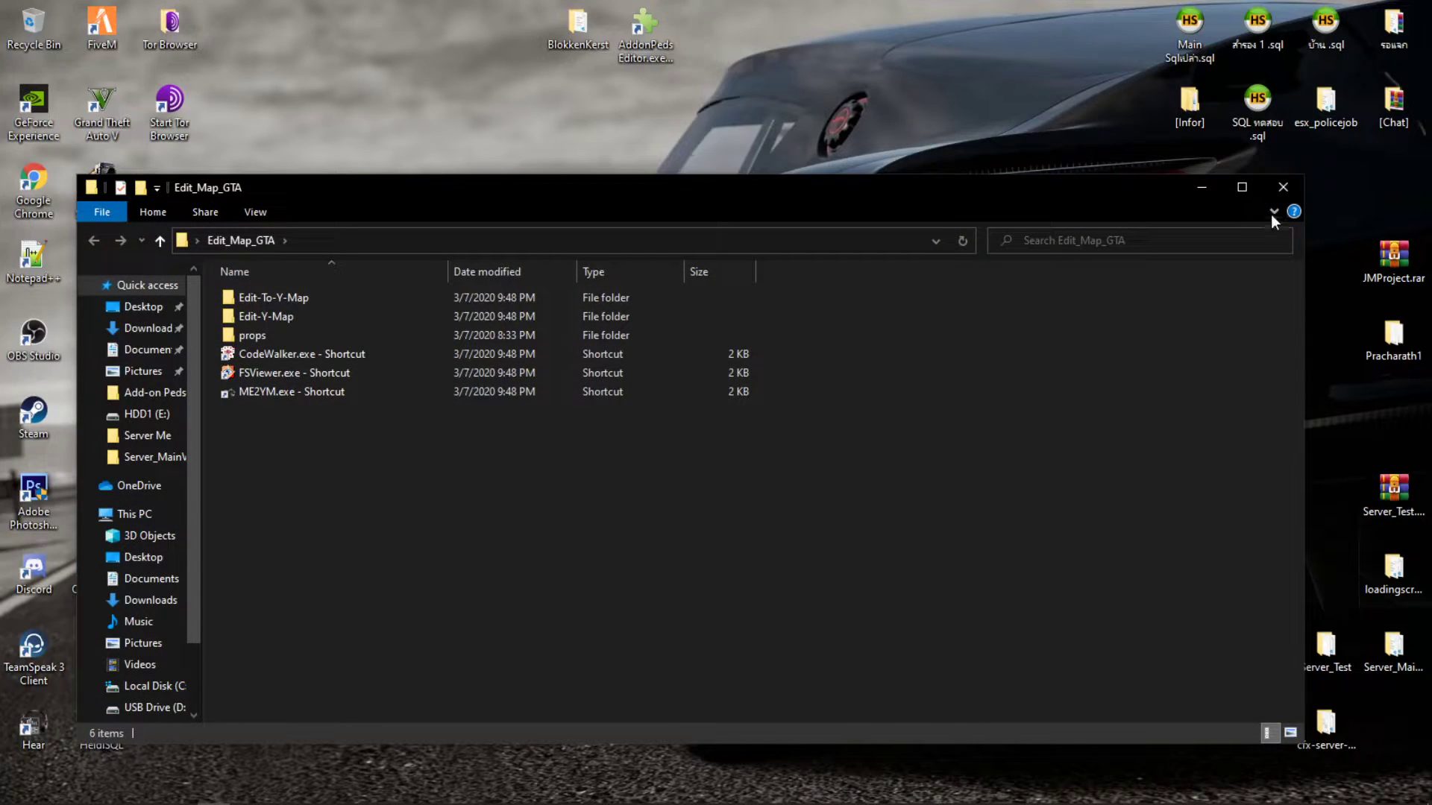
pyautogui.click(1281, 191)
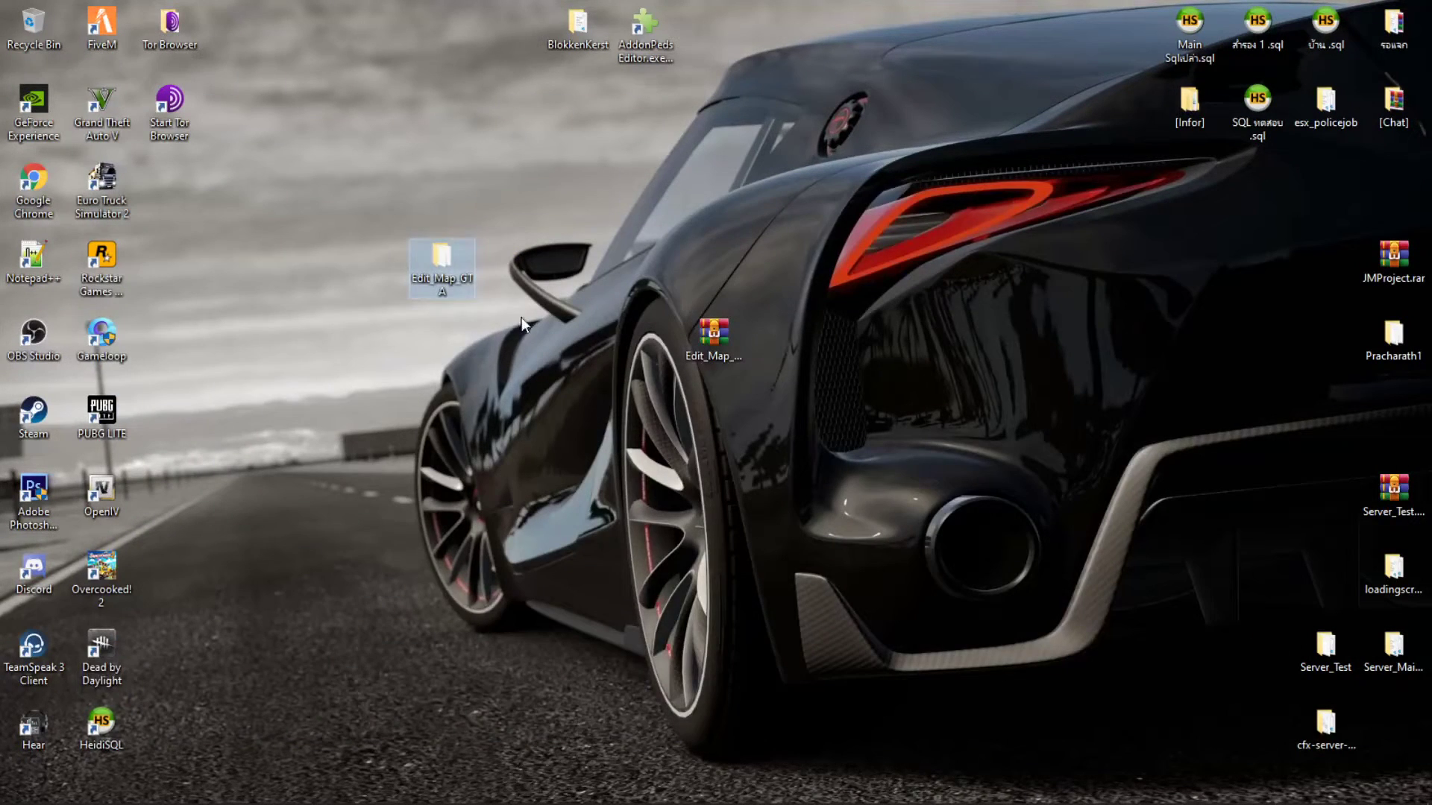
# Move the Edit_Map_GTA folder from the desktop to the root of Local Disk (C:)
pyautogui.rightClick(464, 258)
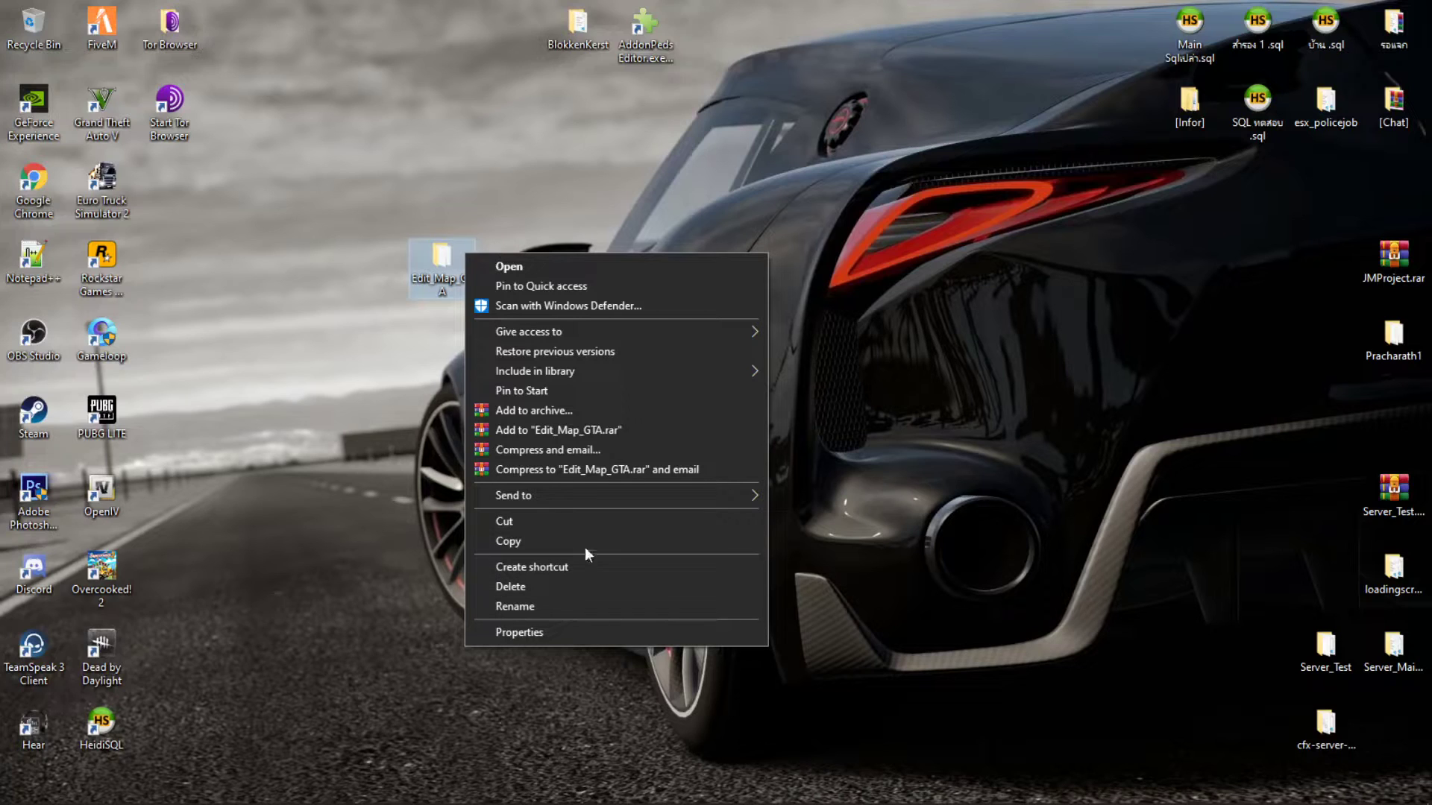
pyautogui.click(561, 522)
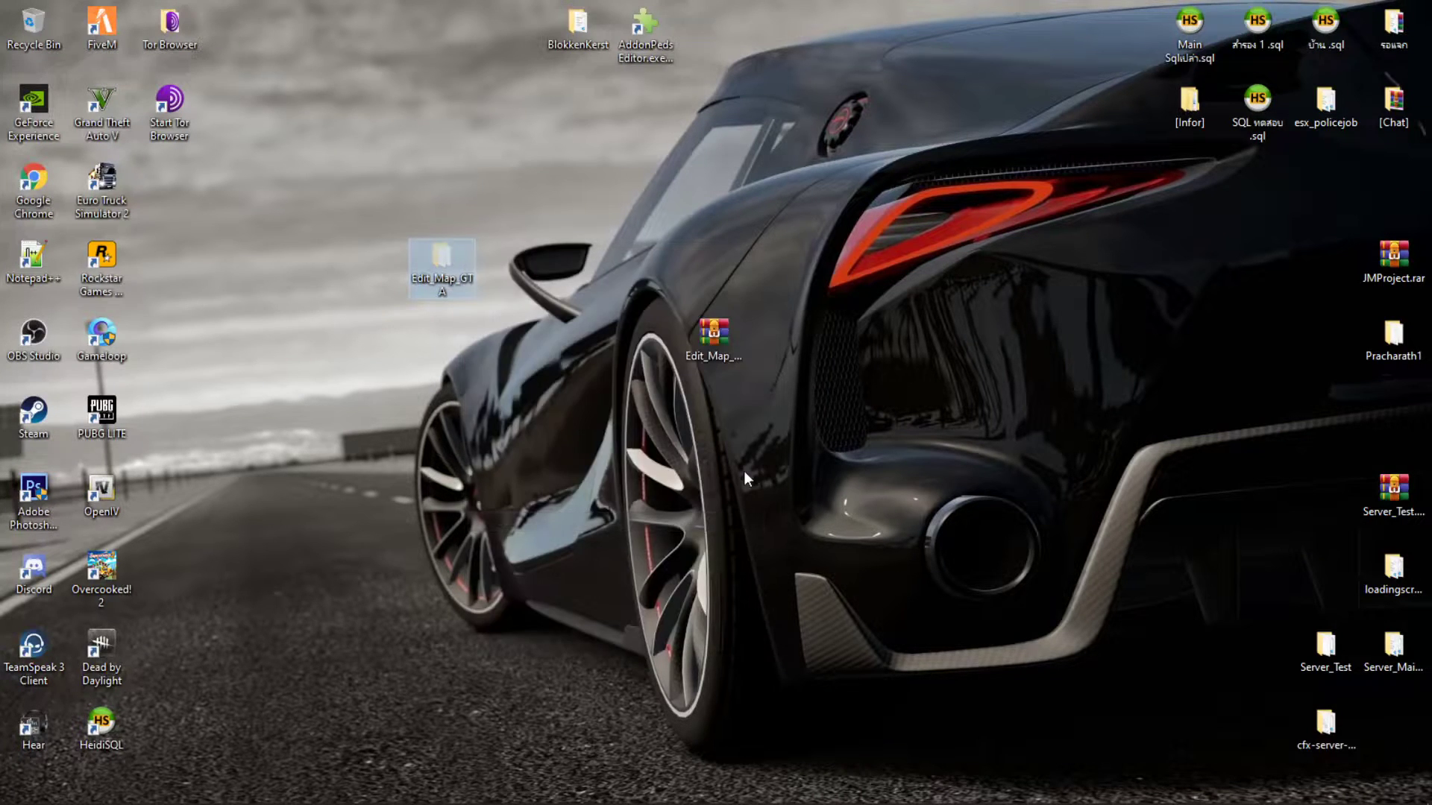
pyautogui.doubleClick(38, 34)
pyautogui.click(166, 597)
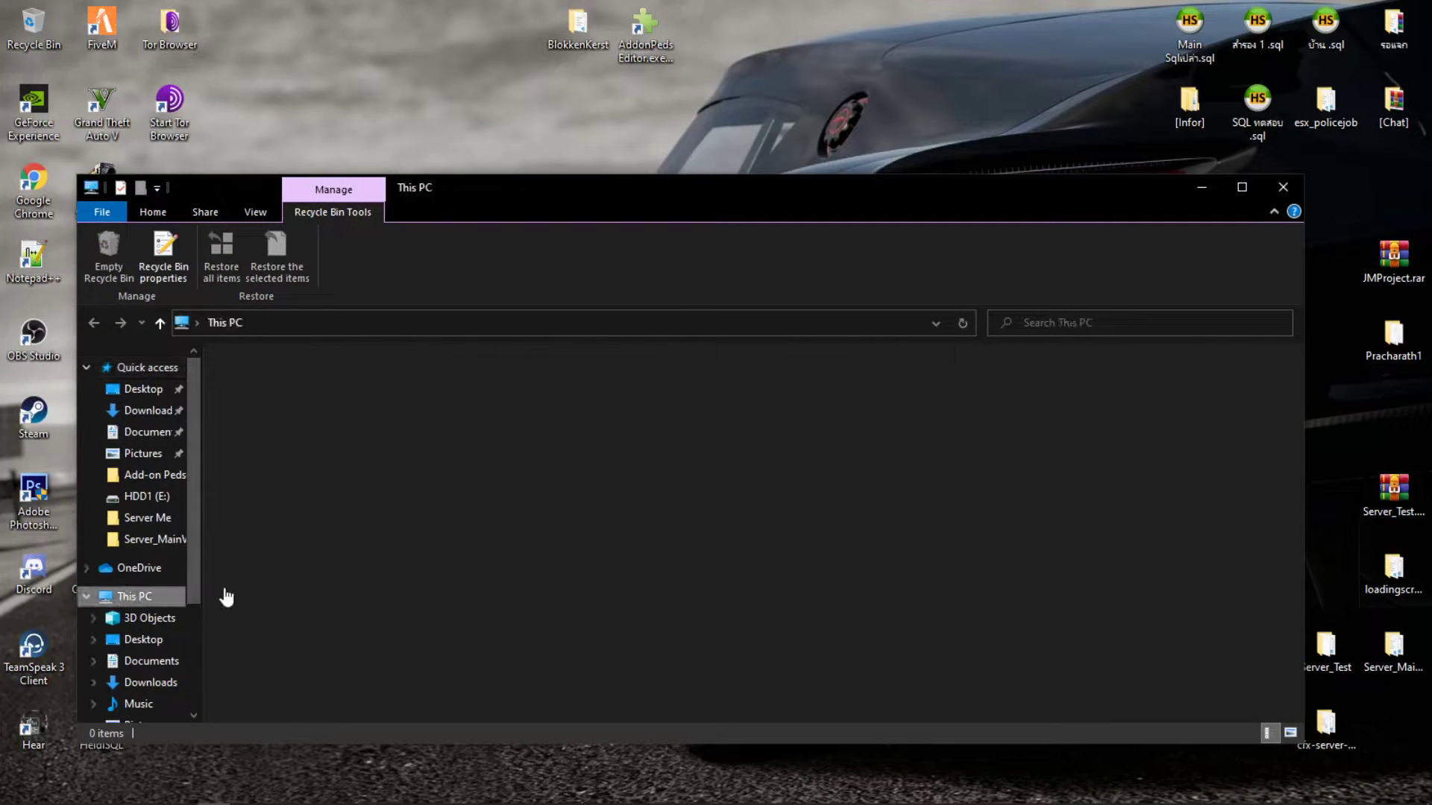
pyautogui.click(590, 526)
pyautogui.doubleClick(589, 531)
pyautogui.rightClick(593, 608)
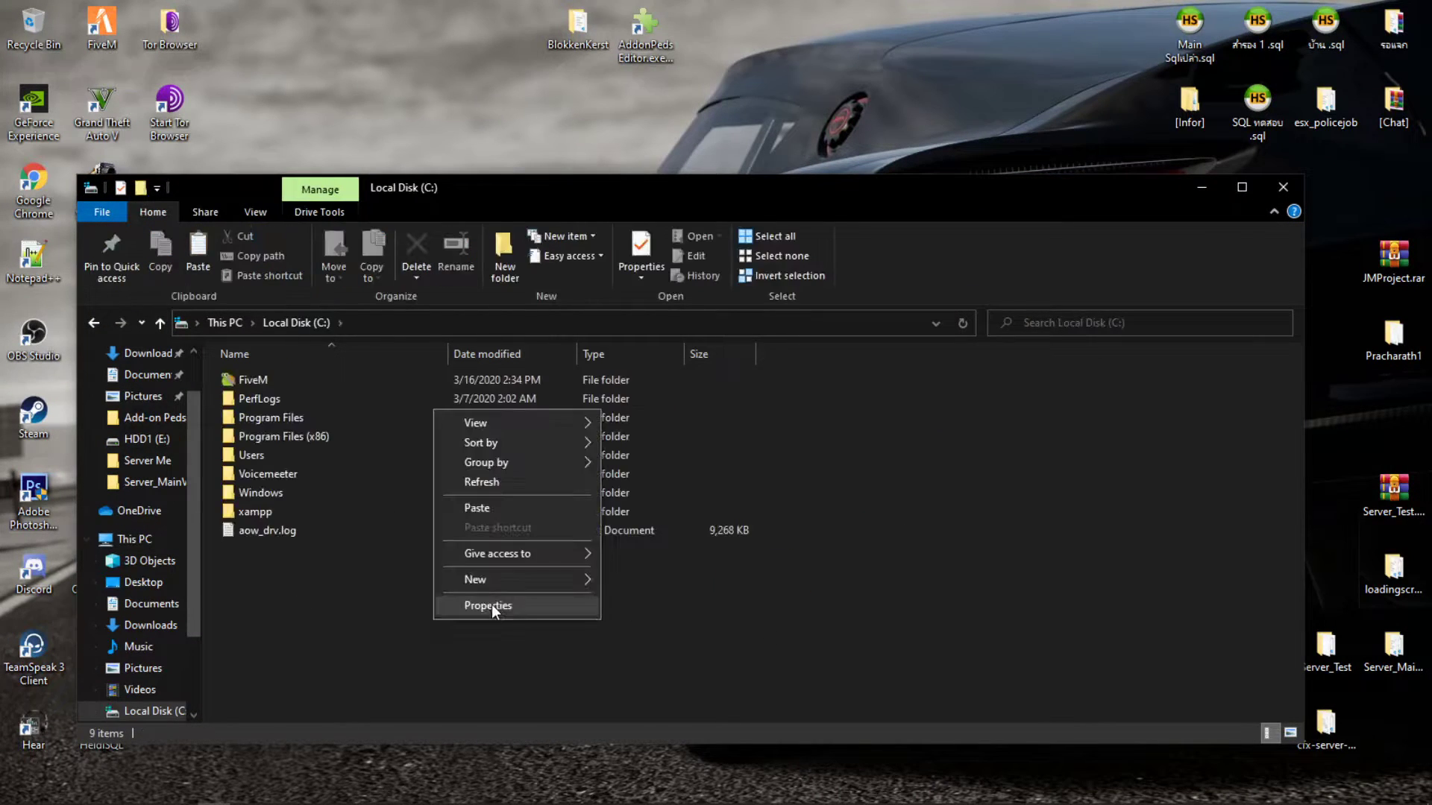
pyautogui.click(517, 507)
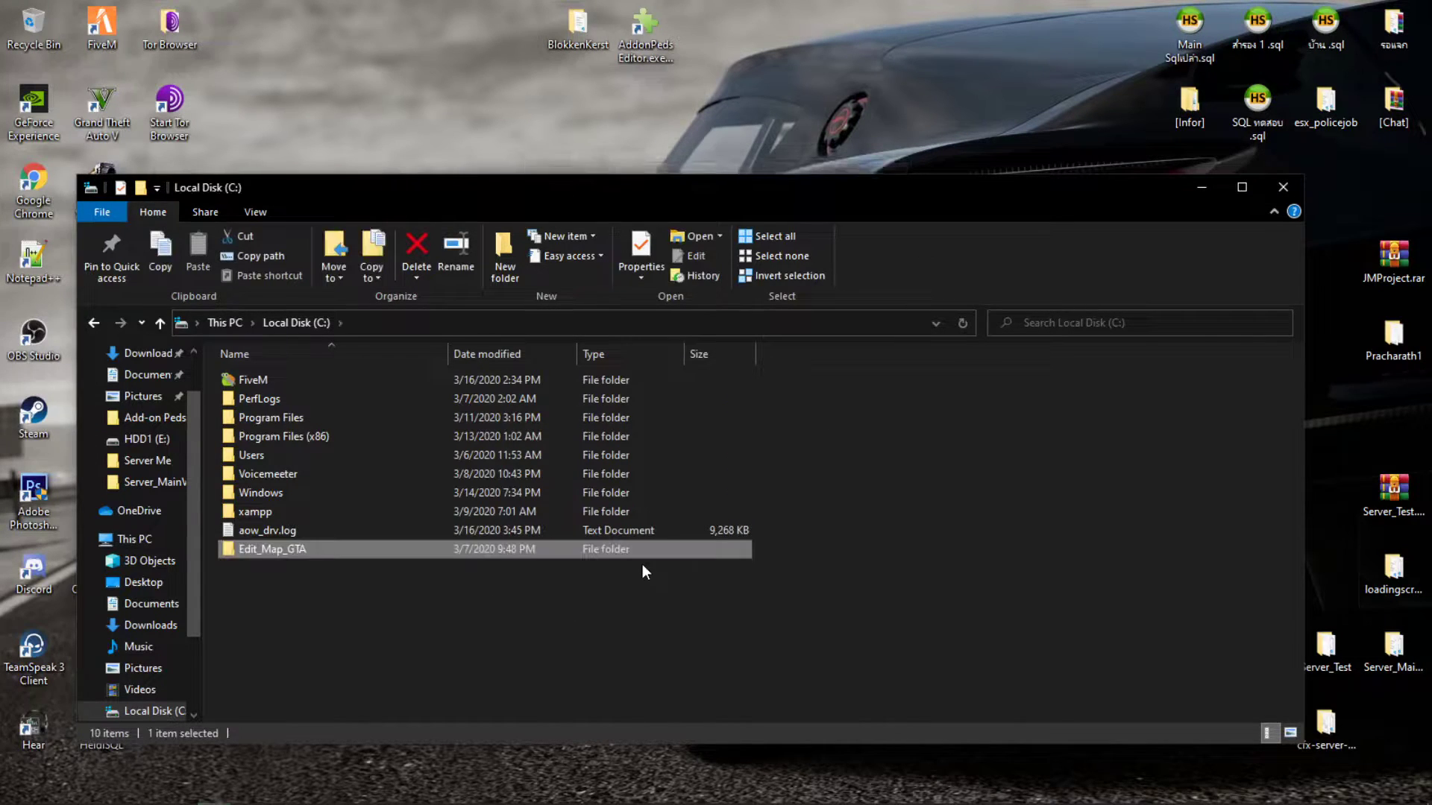
# Move the CodeWalker, FSViewer and ME2YM shortcuts from C:\Edit_Map_GTA onto the desktop and close the folder window
pyautogui.doubleClick(343, 548)
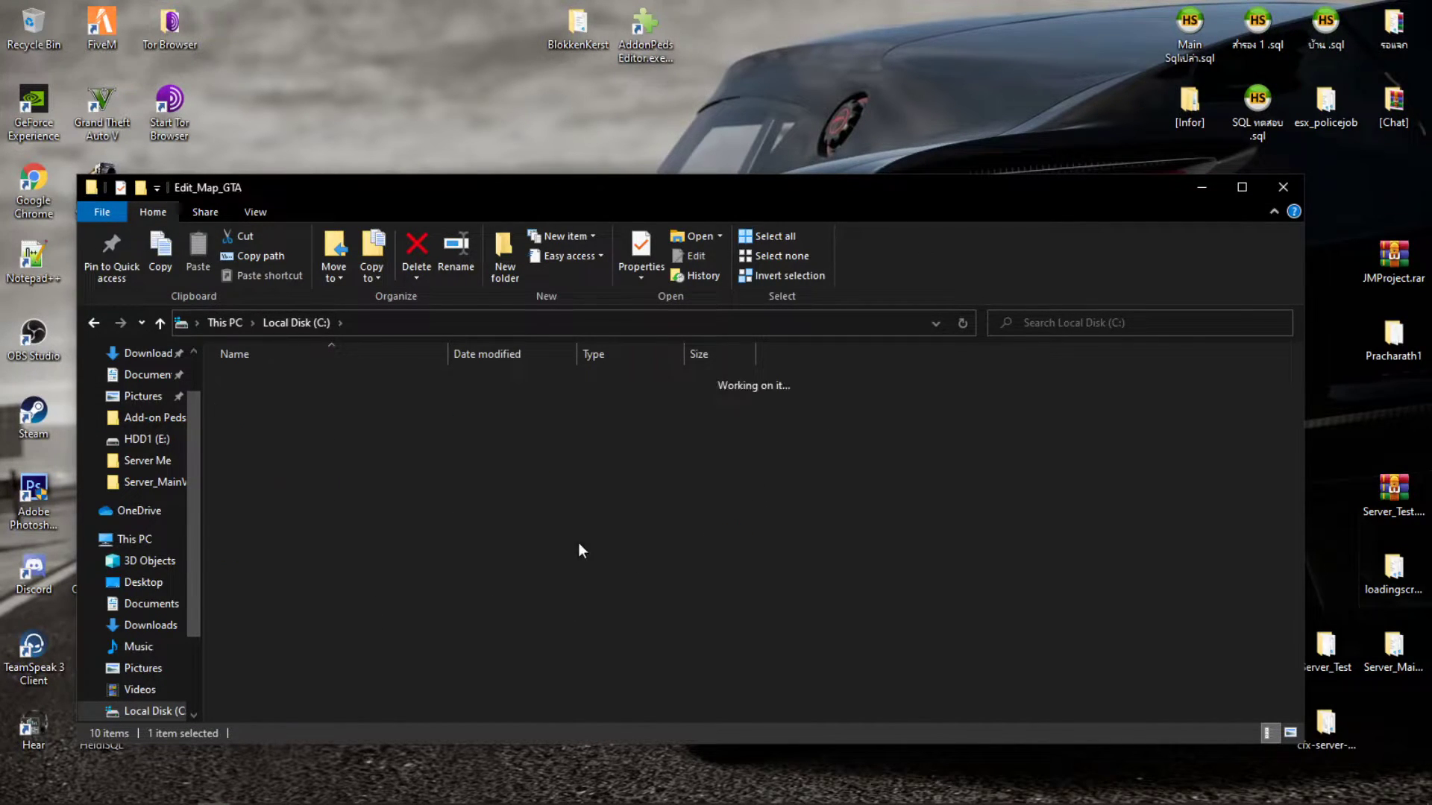
pyautogui.moveTo(380, 551); pyautogui.dragTo(850, 499)
pyautogui.moveTo(699, 547); pyautogui.dragTo(839, 148)
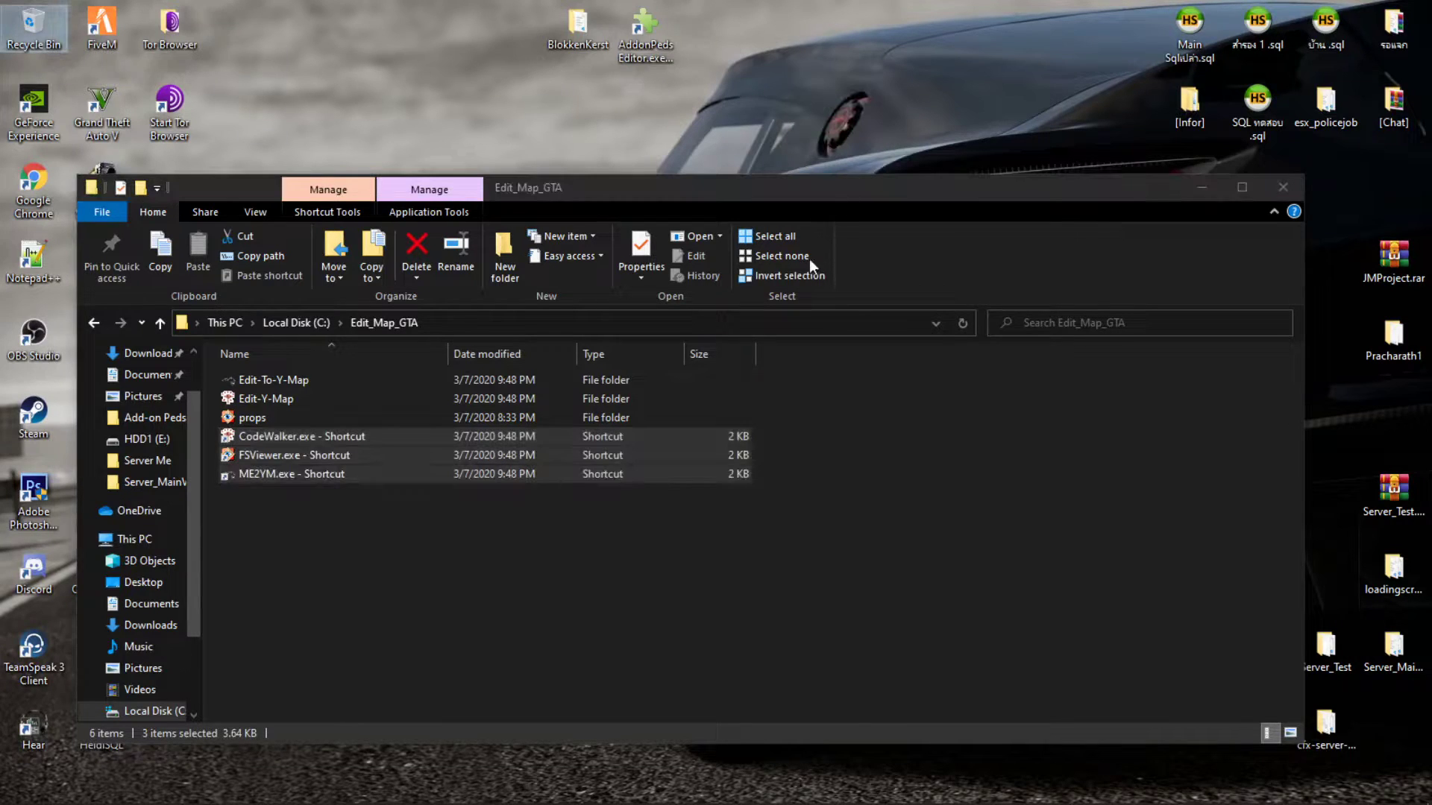
pyautogui.click(1282, 187)
# Spread the Edit_Map_GTA archive and the three tool shortcuts apart in the middle of the desktop
pyautogui.click(735, 334)
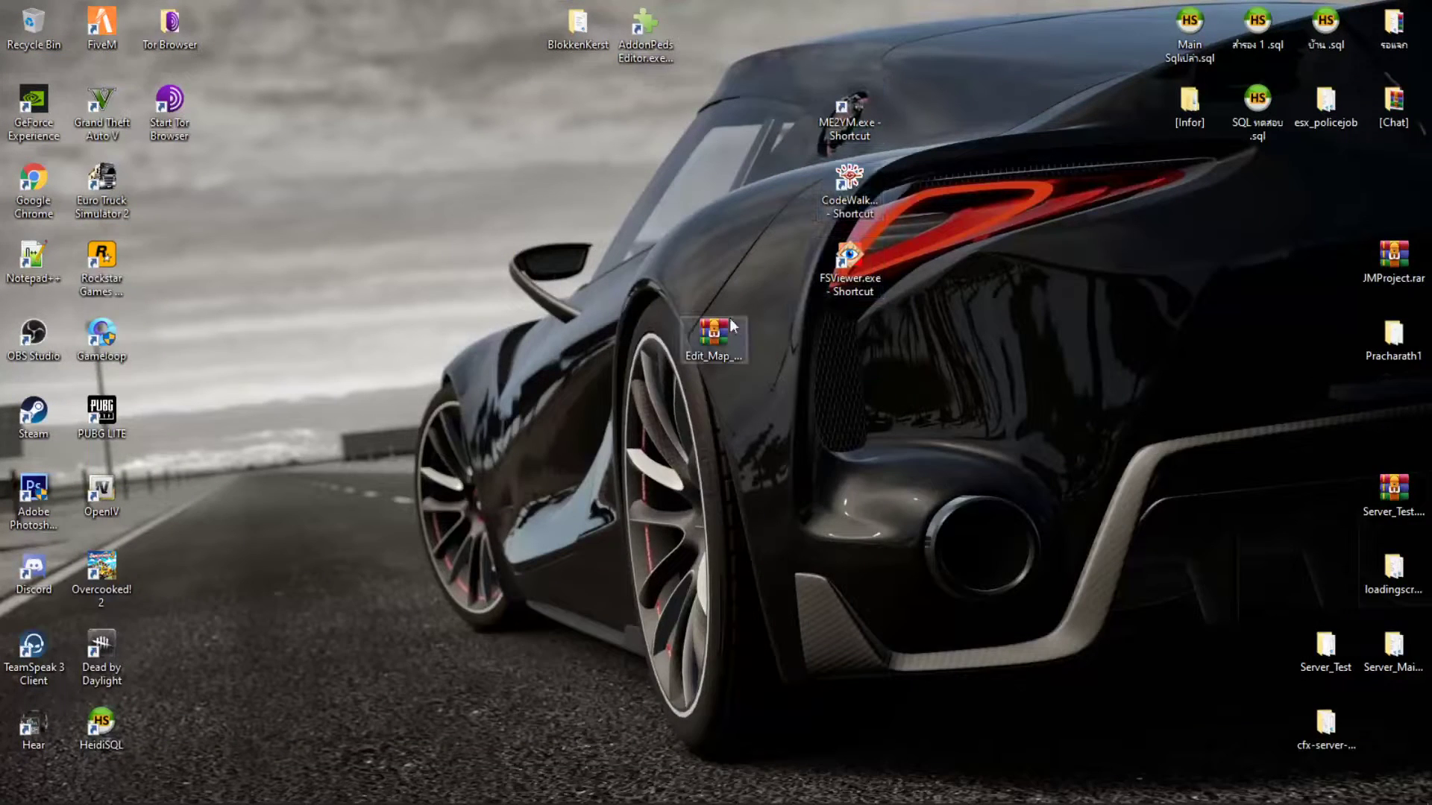
pyautogui.moveTo(826, 424); pyautogui.dragTo(924, 425)
pyautogui.moveTo(864, 333); pyautogui.dragTo(859, 34)
pyautogui.moveTo(858, 108); pyautogui.dragTo(660, 281)
# Launch ME2YM from its desktop shortcut to view its main window, and close it
pyautogui.click(743, 256)
pyautogui.moveTo(477, 212); pyautogui.dragTo(692, 294)
pyautogui.moveTo(576, 264)
pyautogui.mouseDown()
pyautogui.moveTo(705, 301)
pyautogui.moveTo(799, 463)
pyautogui.moveTo(774, 426)
pyautogui.mouseUp()
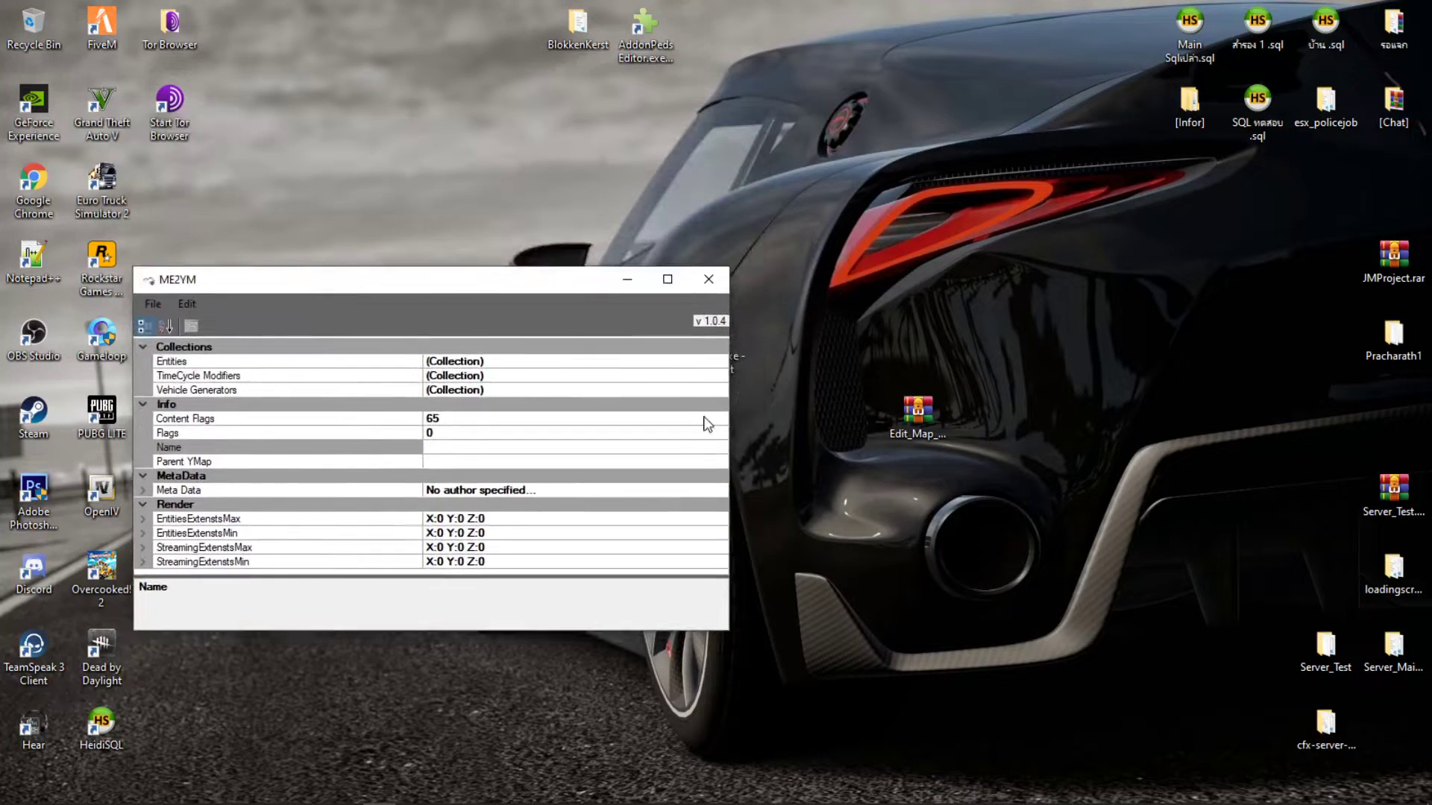
pyautogui.click(708, 283)
# Rearrange the desktop shortcuts so ME2YM sits above, with CodeWalker and FSViewer in separate spots below it
pyautogui.moveTo(713, 349); pyautogui.dragTo(675, 230)
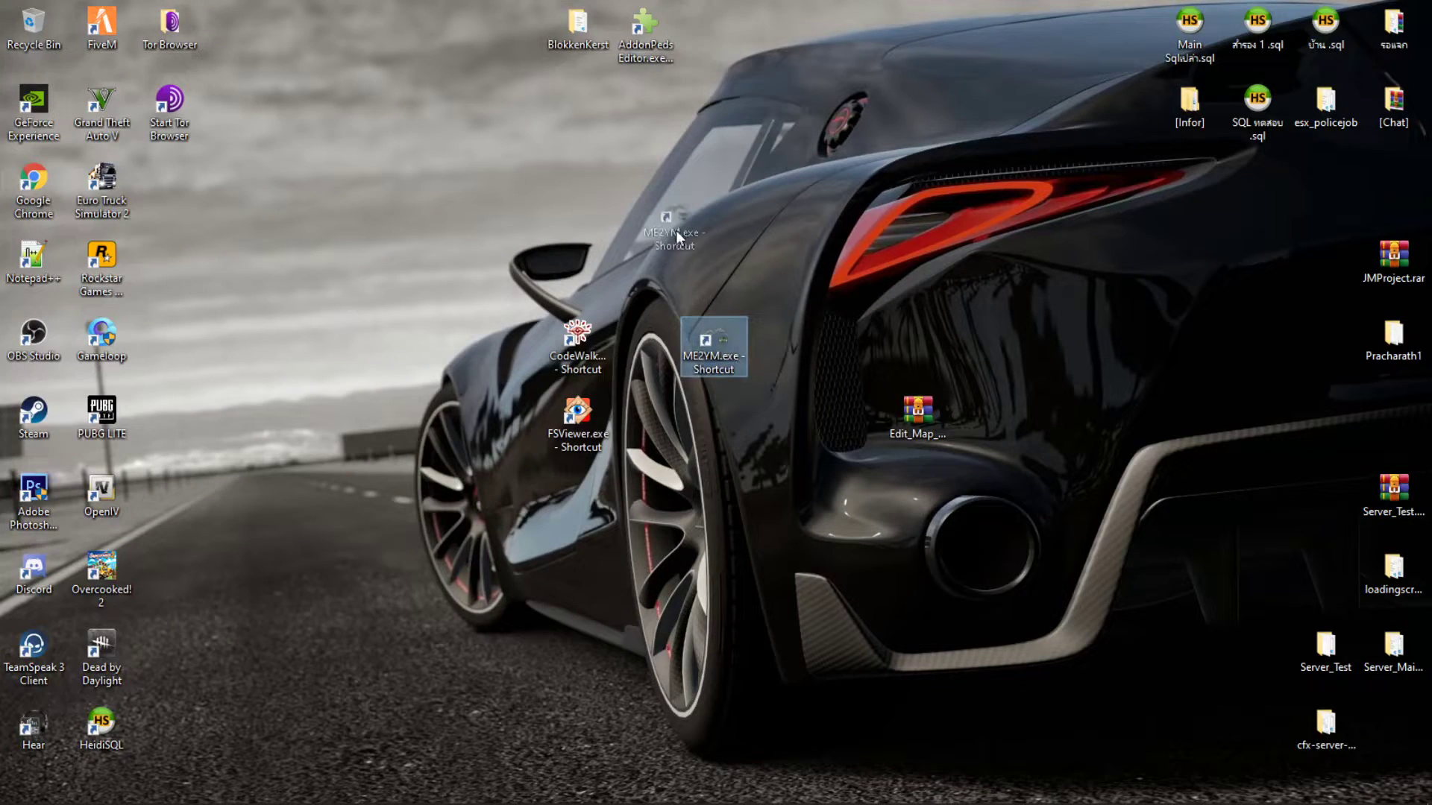
pyautogui.moveTo(633, 453); pyautogui.dragTo(714, 344)
pyautogui.click(577, 339)
pyautogui.moveTo(656, 298); pyautogui.dragTo(764, 453)
pyautogui.moveTo(656, 294); pyautogui.dragTo(775, 459)
pyautogui.moveTo(678, 450); pyautogui.dragTo(539, 352)
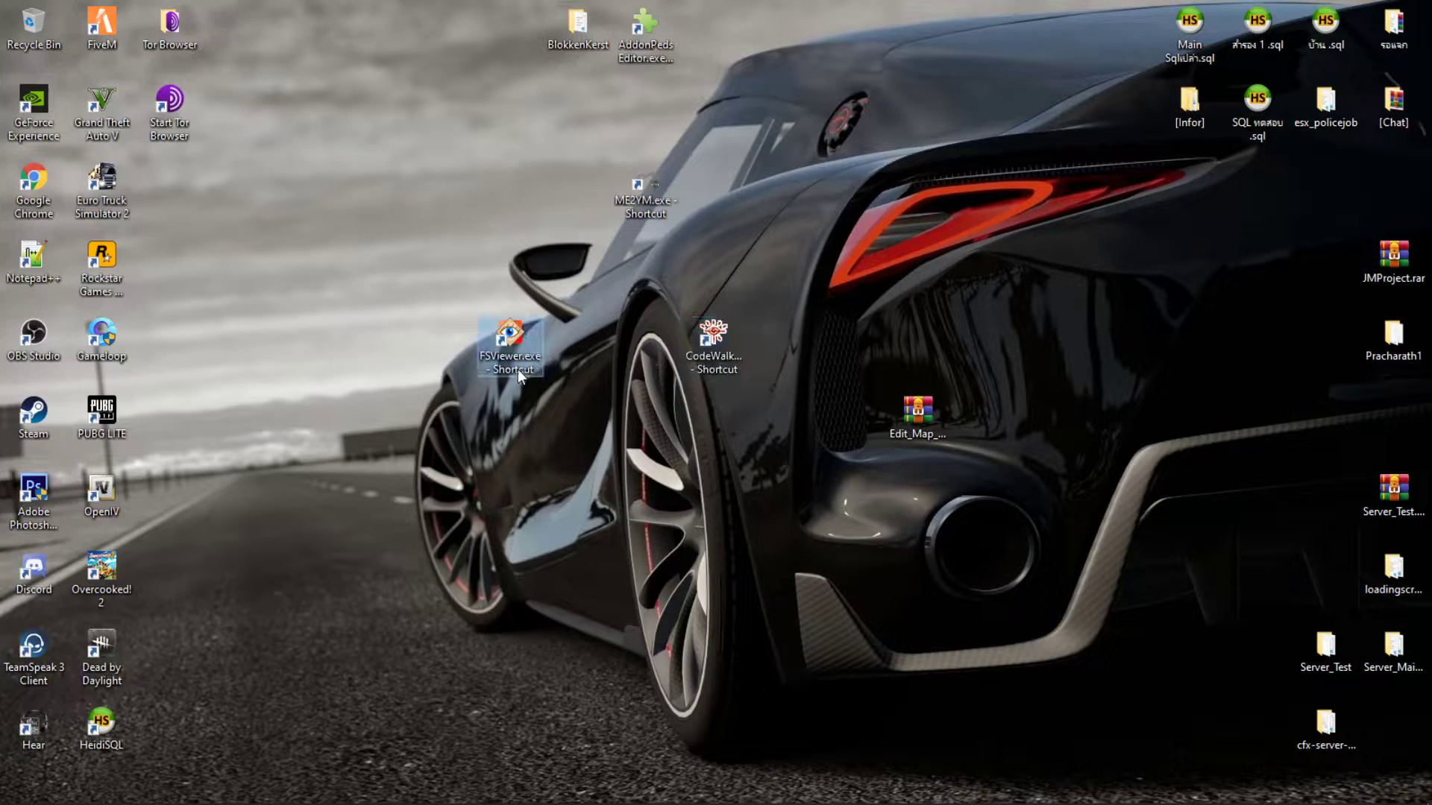
# Launch FastStone Image Viewer and browse to C:\Edit_Map_GTA\props, expanding its inner props folder
pyautogui.doubleClick(518, 349)
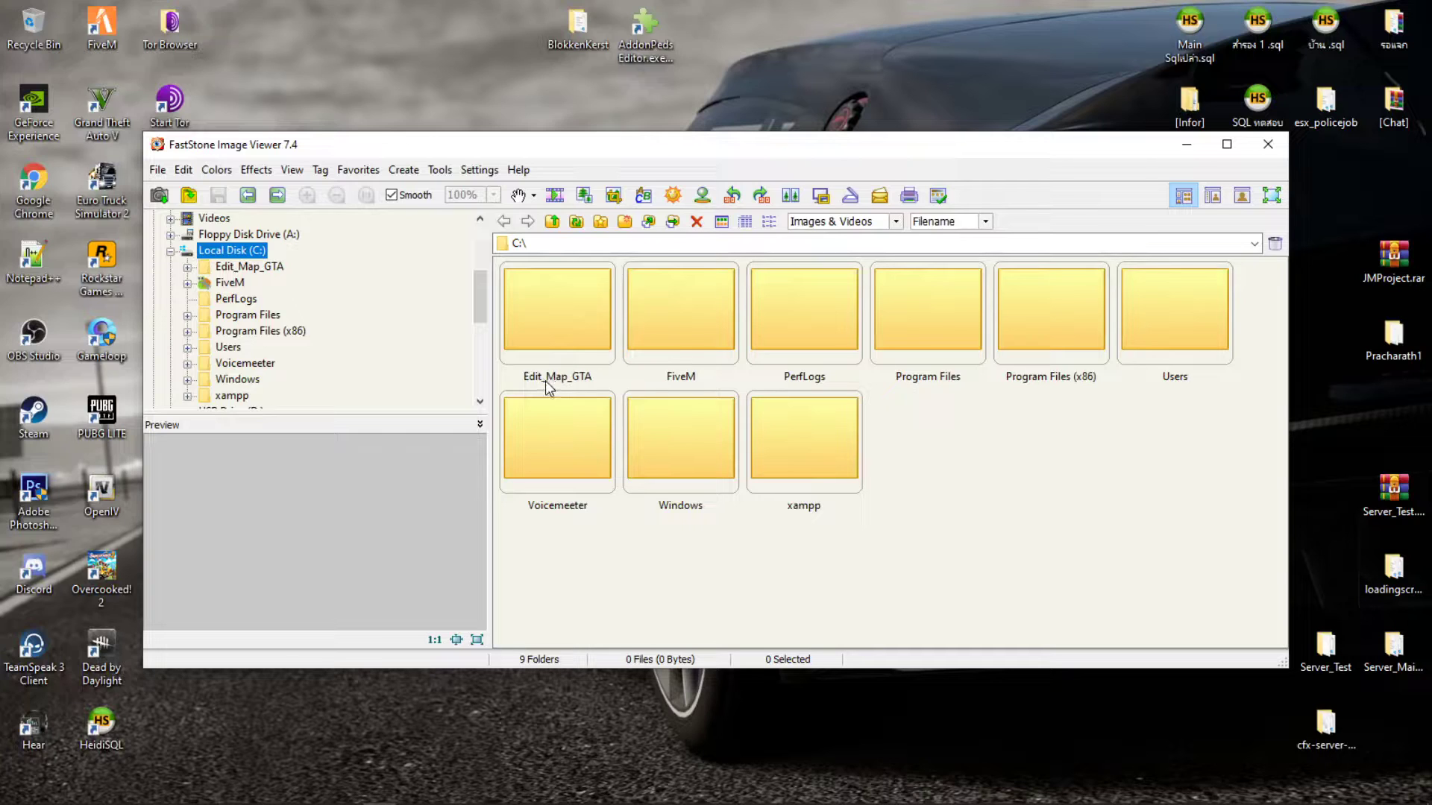
pyautogui.doubleClick(582, 337)
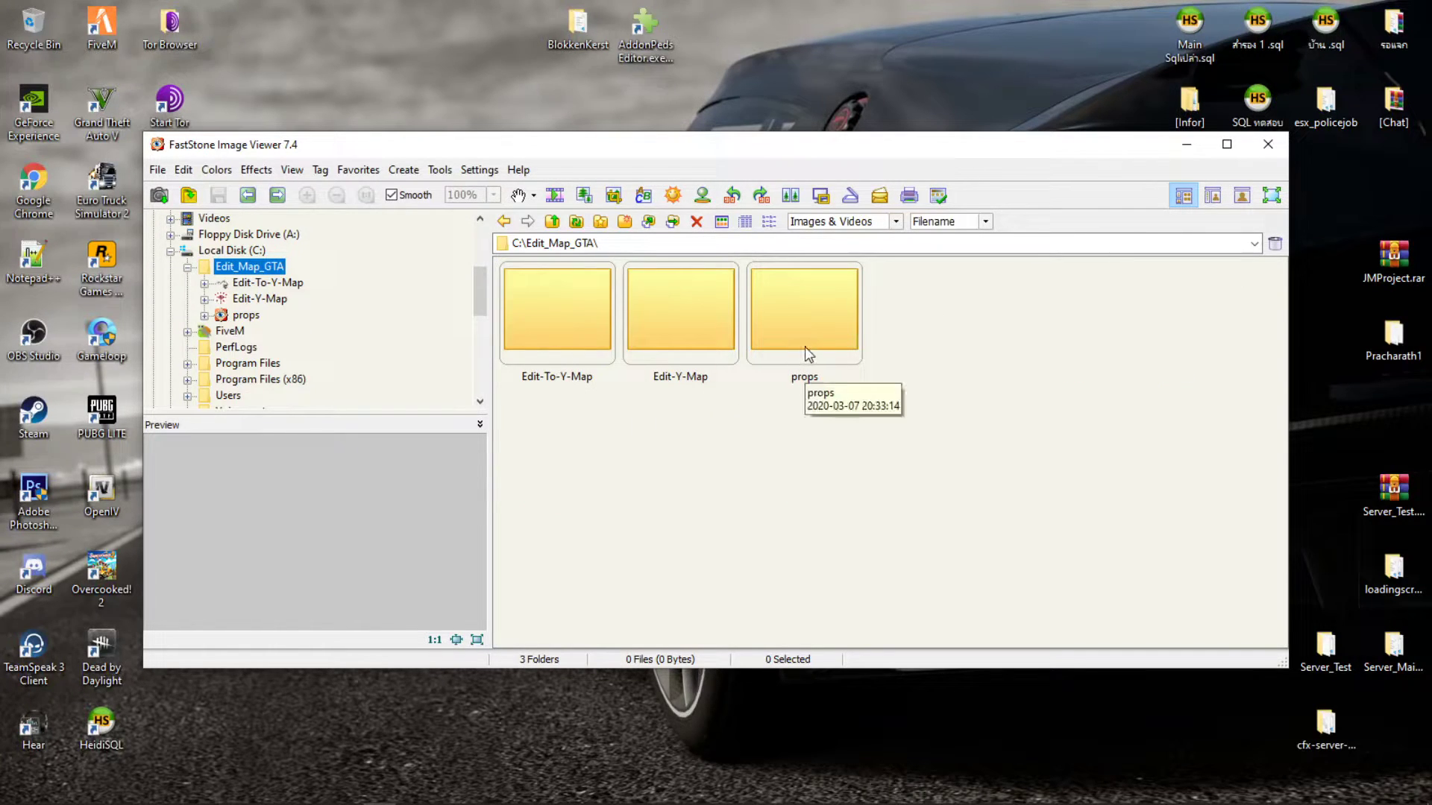
pyautogui.doubleClick(808, 339)
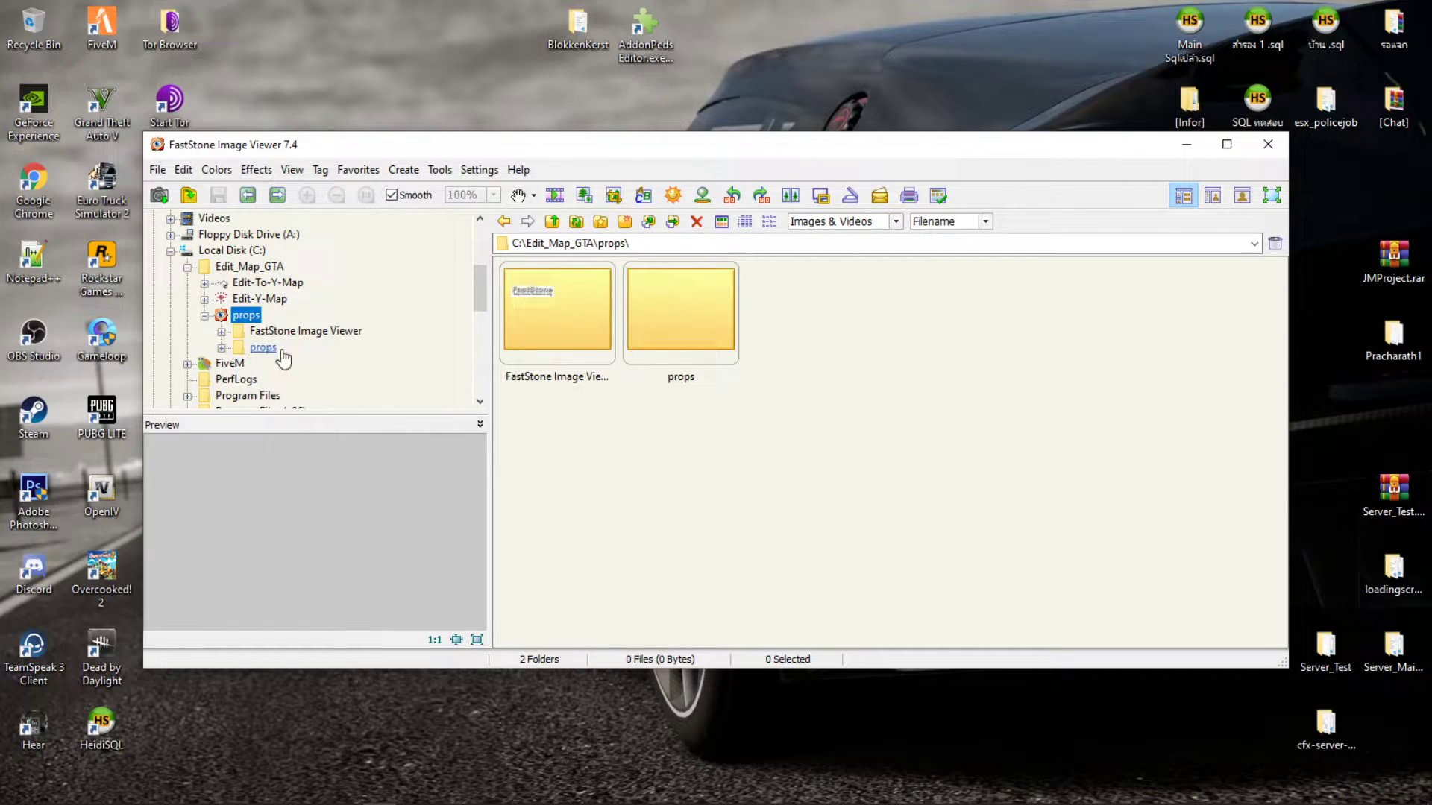
pyautogui.click(222, 348)
pyautogui.scroll(-2, 322, 352)
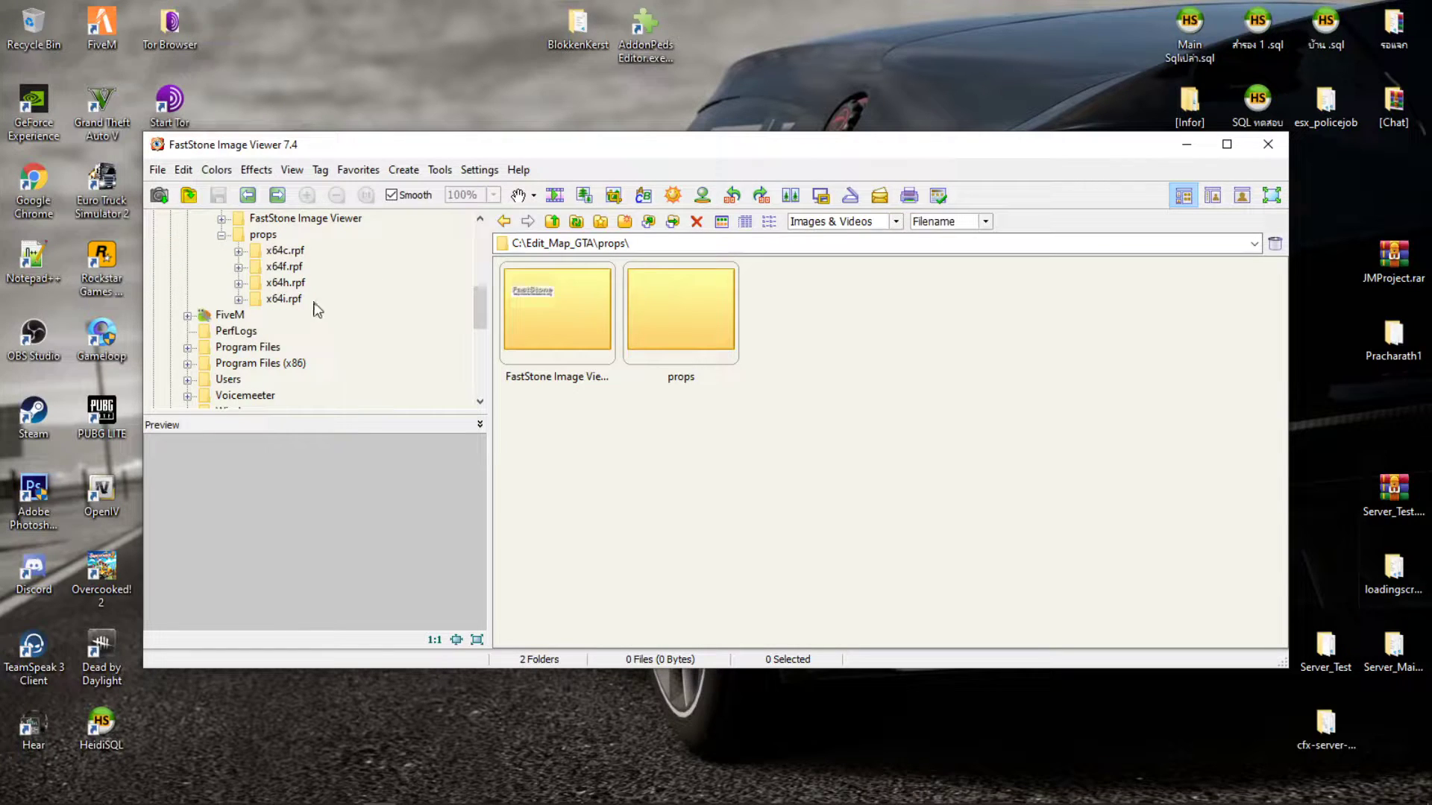
# Look through the prop categories under x64c.rpf and x64h.rpf, including vegetation, lev_des, commercial and building
pyautogui.click(285, 251)
pyautogui.click(308, 346)
pyautogui.scroll(-2, 315, 310)
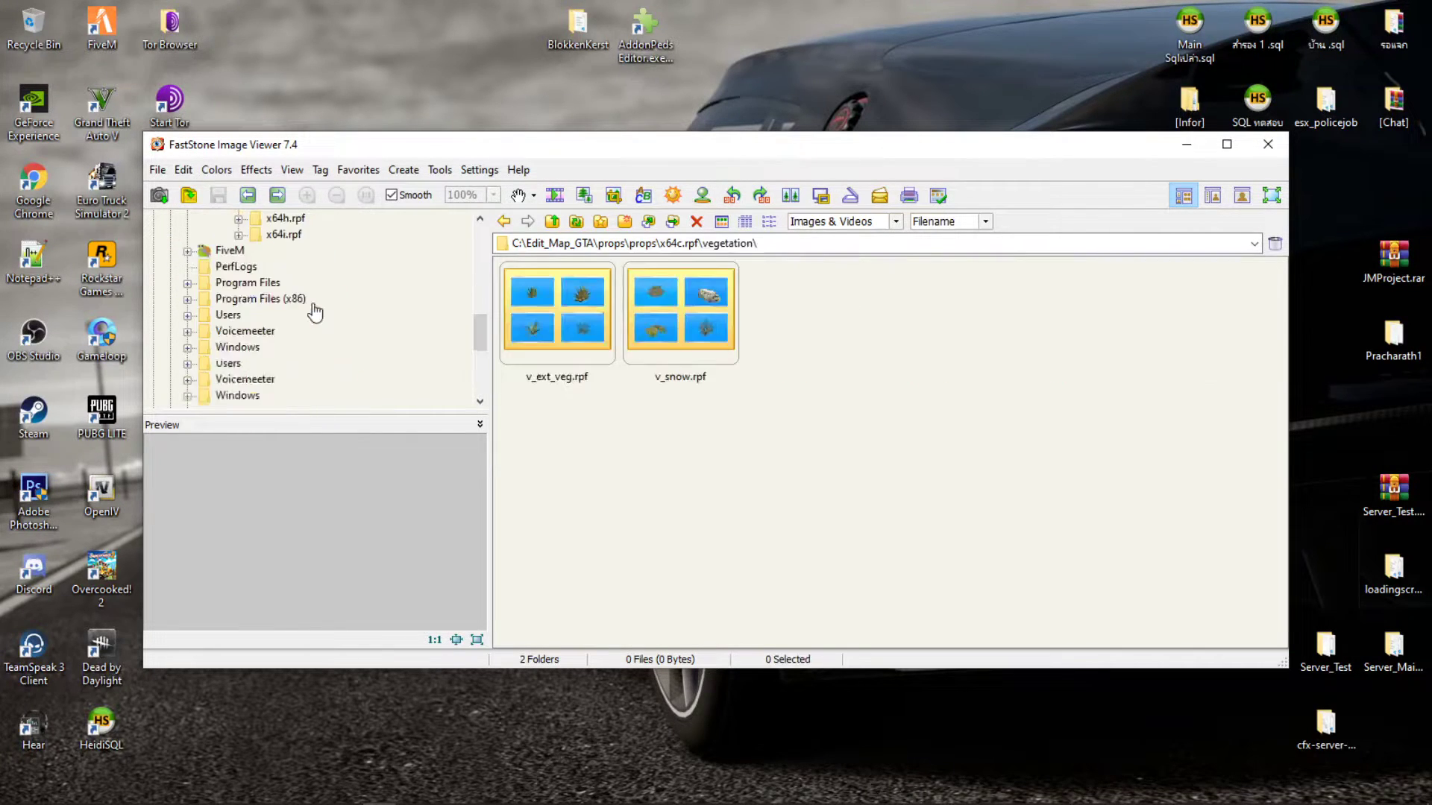
pyautogui.click(291, 262)
pyautogui.scroll(2, 325, 314)
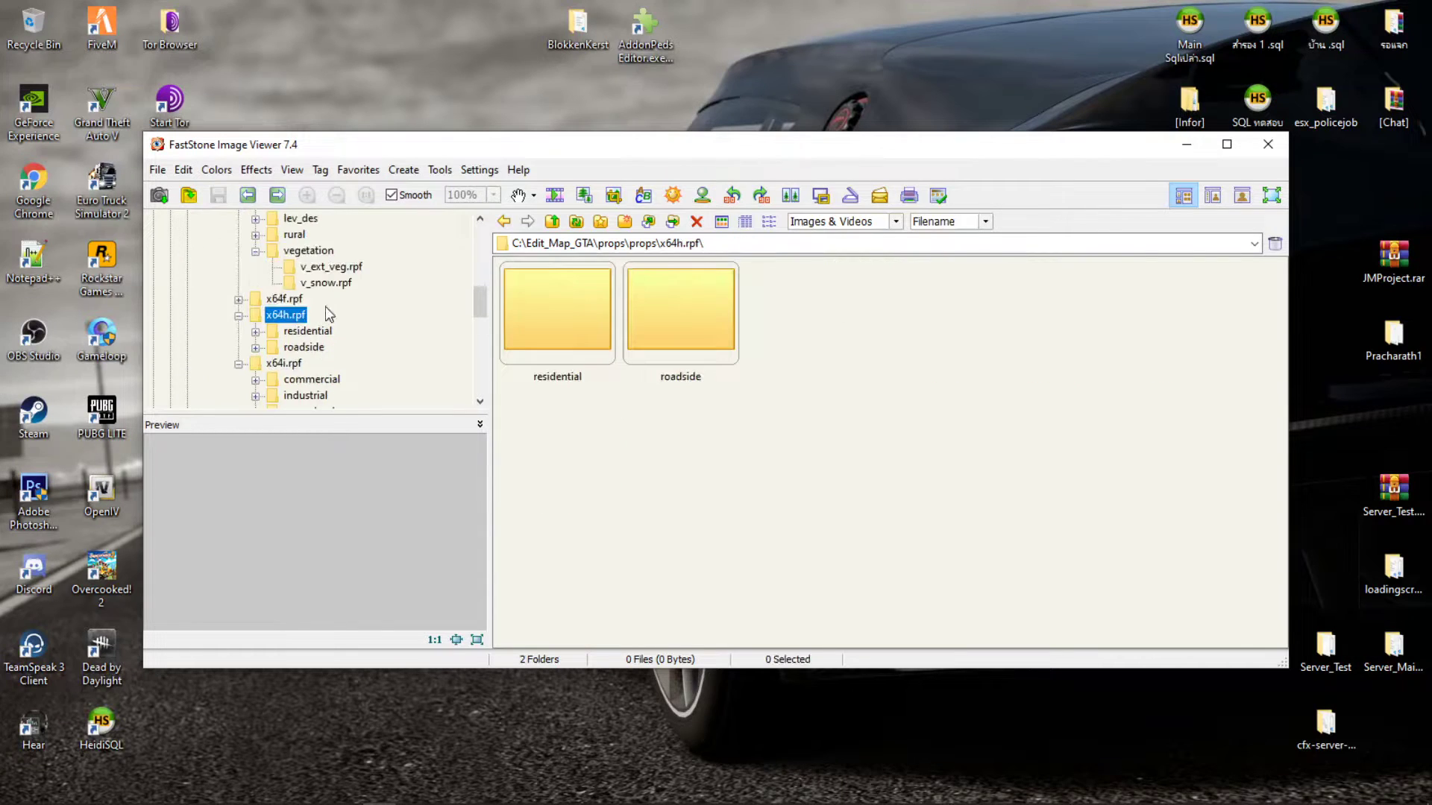
pyautogui.click(301, 218)
pyautogui.scroll(2, 306, 246)
pyautogui.click(325, 330)
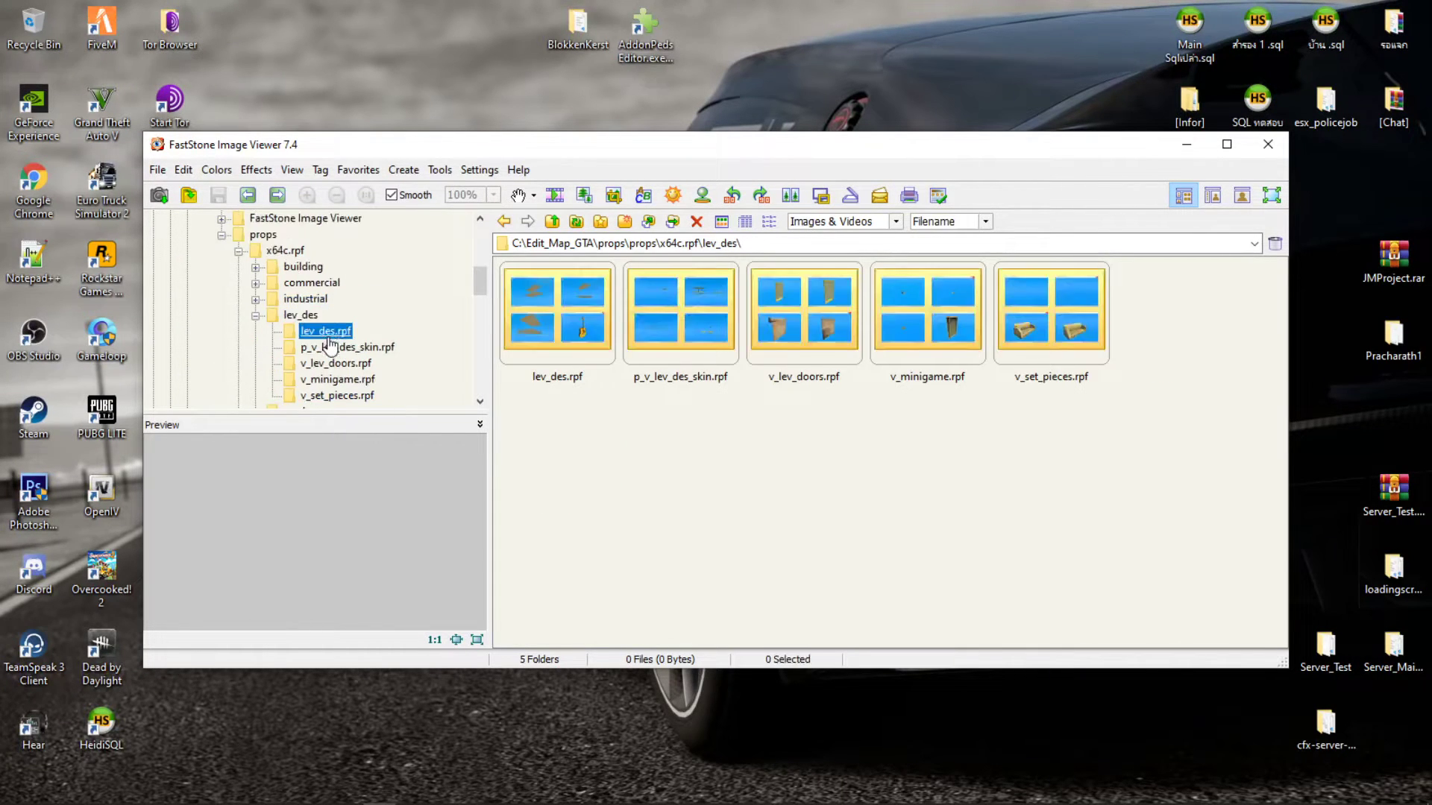
pyautogui.click(313, 284)
pyautogui.click(303, 266)
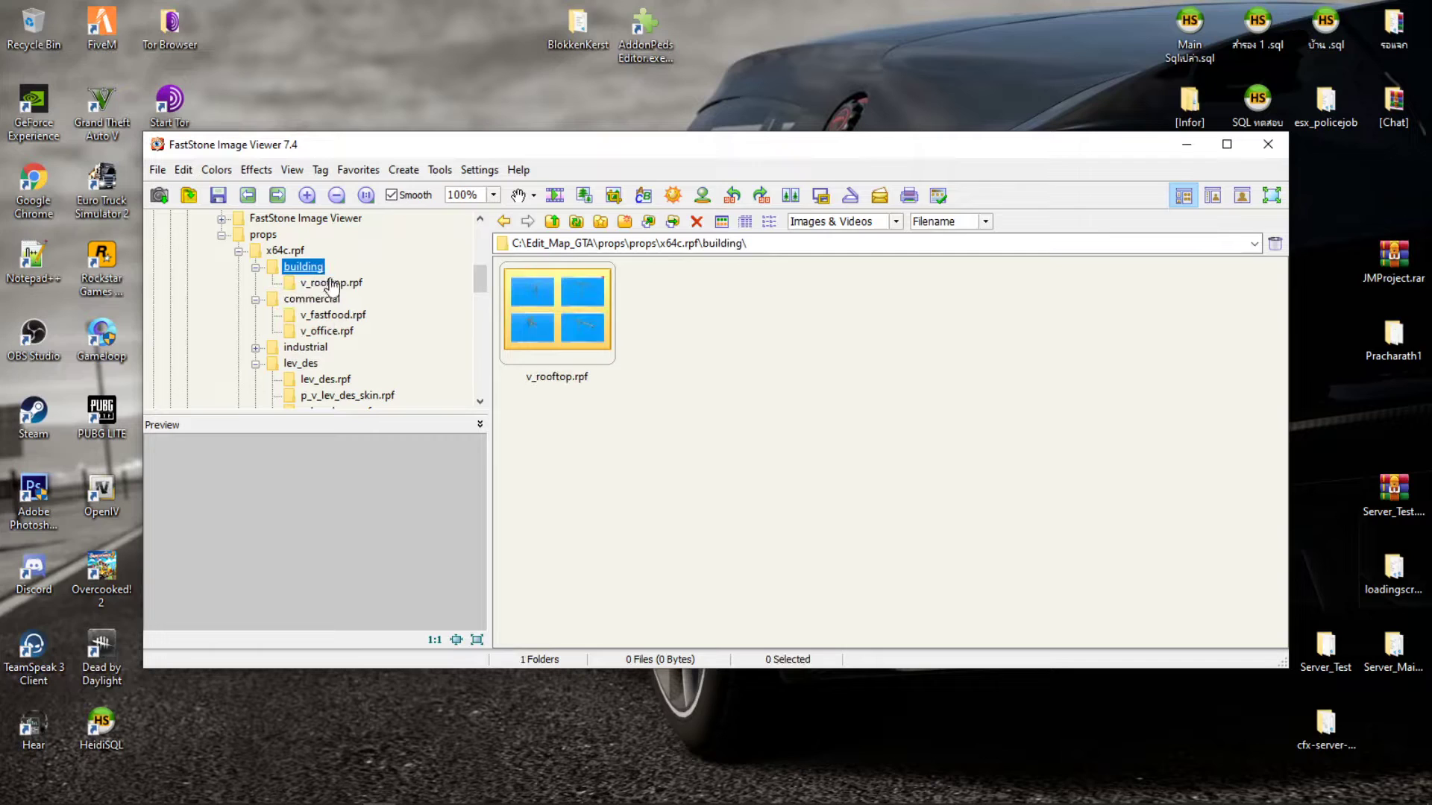
# View the prop images in v_rooftop.rpf, preview prop_aircon_m_06.jpg, and minimize the image viewer
pyautogui.click(331, 282)
pyautogui.scroll(-3, 811, 403)
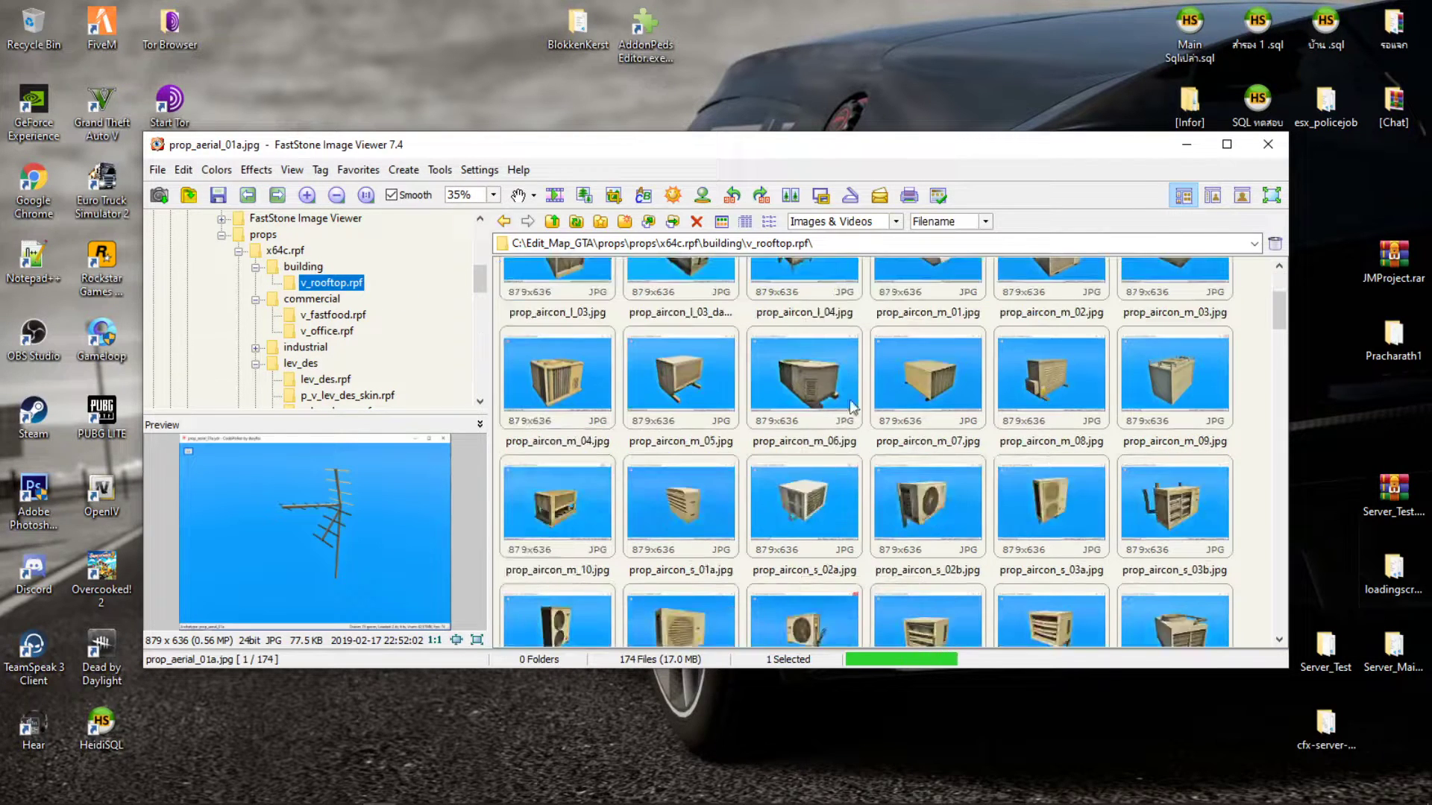
pyautogui.click(808, 420)
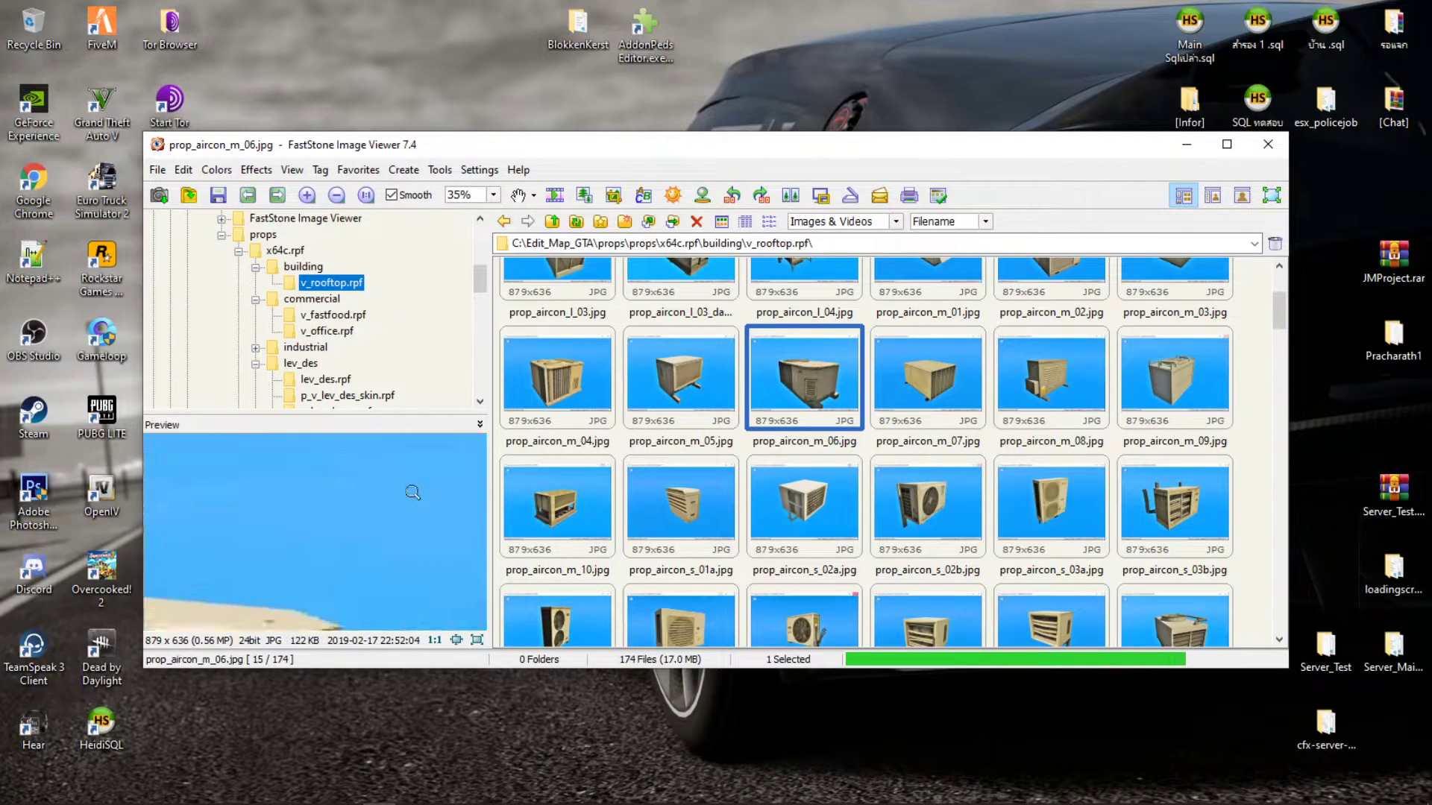
pyautogui.click(1185, 147)
# Launch CodeWalker from its desktop shortcut
pyautogui.moveTo(601, 285); pyautogui.dragTo(780, 500)
pyautogui.doubleClick(712, 331)
pyautogui.moveTo(657, 297); pyautogui.dragTo(808, 349)
pyautogui.click(741, 450)
pyautogui.moveTo(656, 302); pyautogui.dragTo(768, 429)
pyautogui.doubleClick(727, 339)
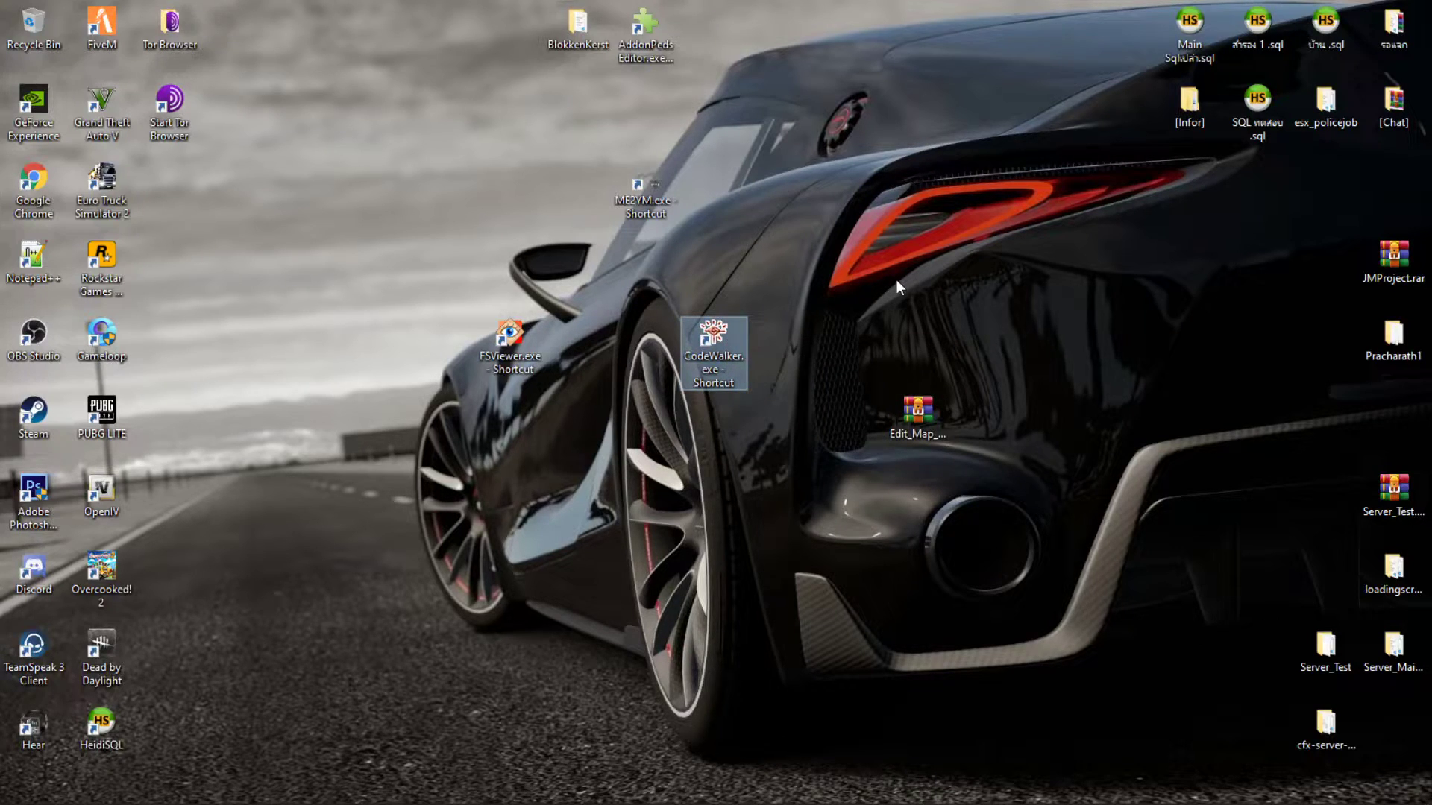
pyautogui.click(710, 483)
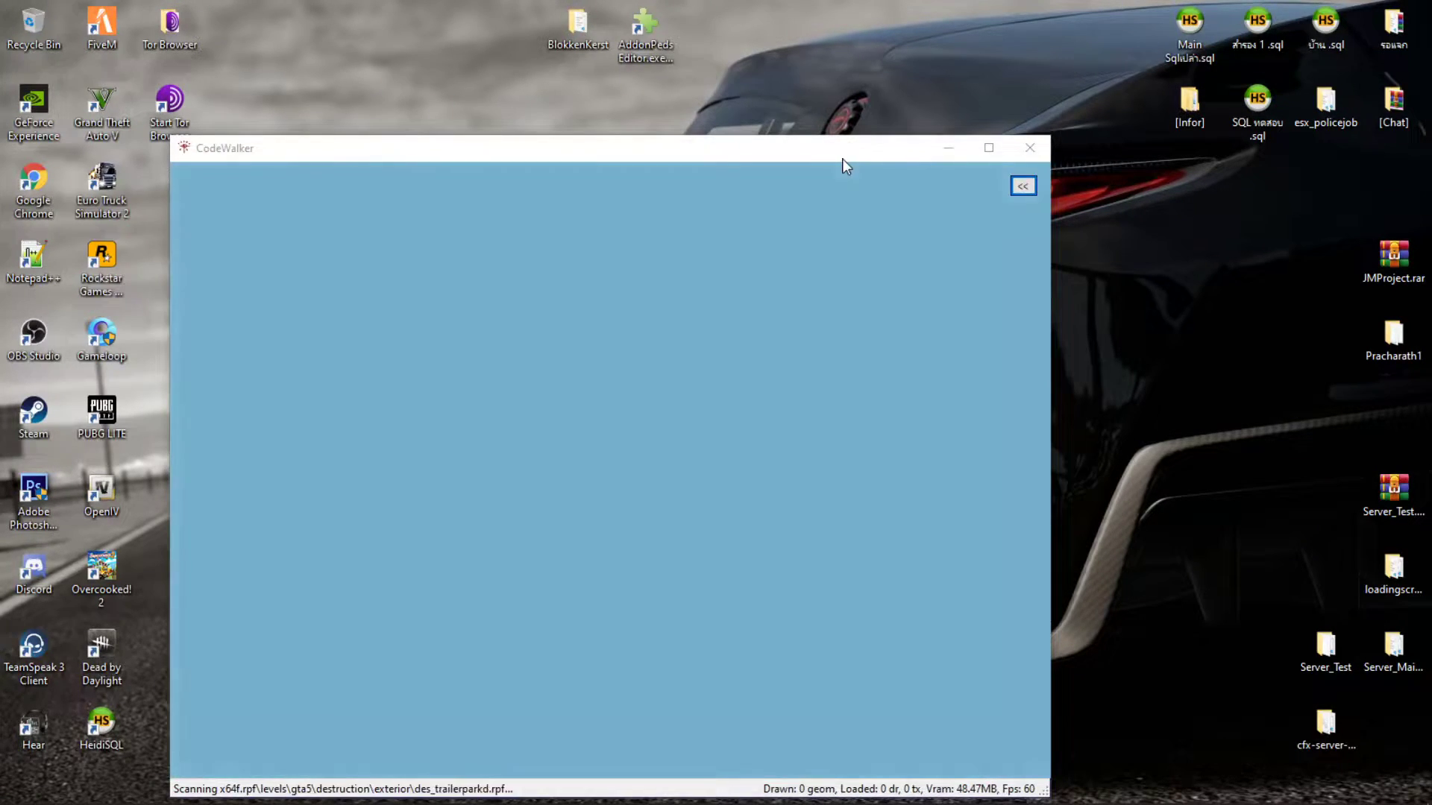
# Widen the CodeWalker window and reposition it on the desktop while the game files load
pyautogui.moveTo(842, 159); pyautogui.dragTo(757, 117)
pyautogui.moveTo(969, 153); pyautogui.dragTo(1274, 179)
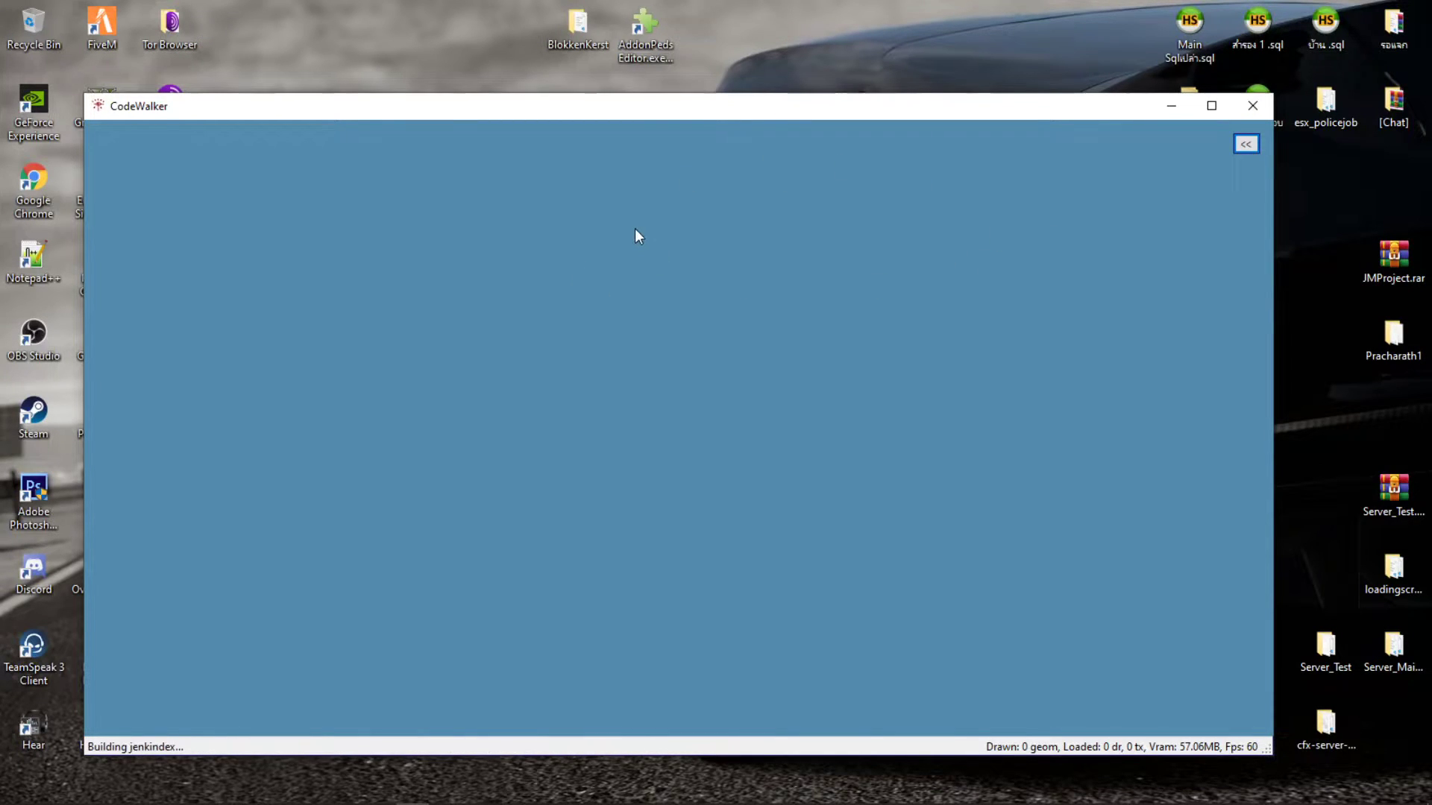
pyautogui.moveTo(819, 105); pyautogui.dragTo(848, 117)
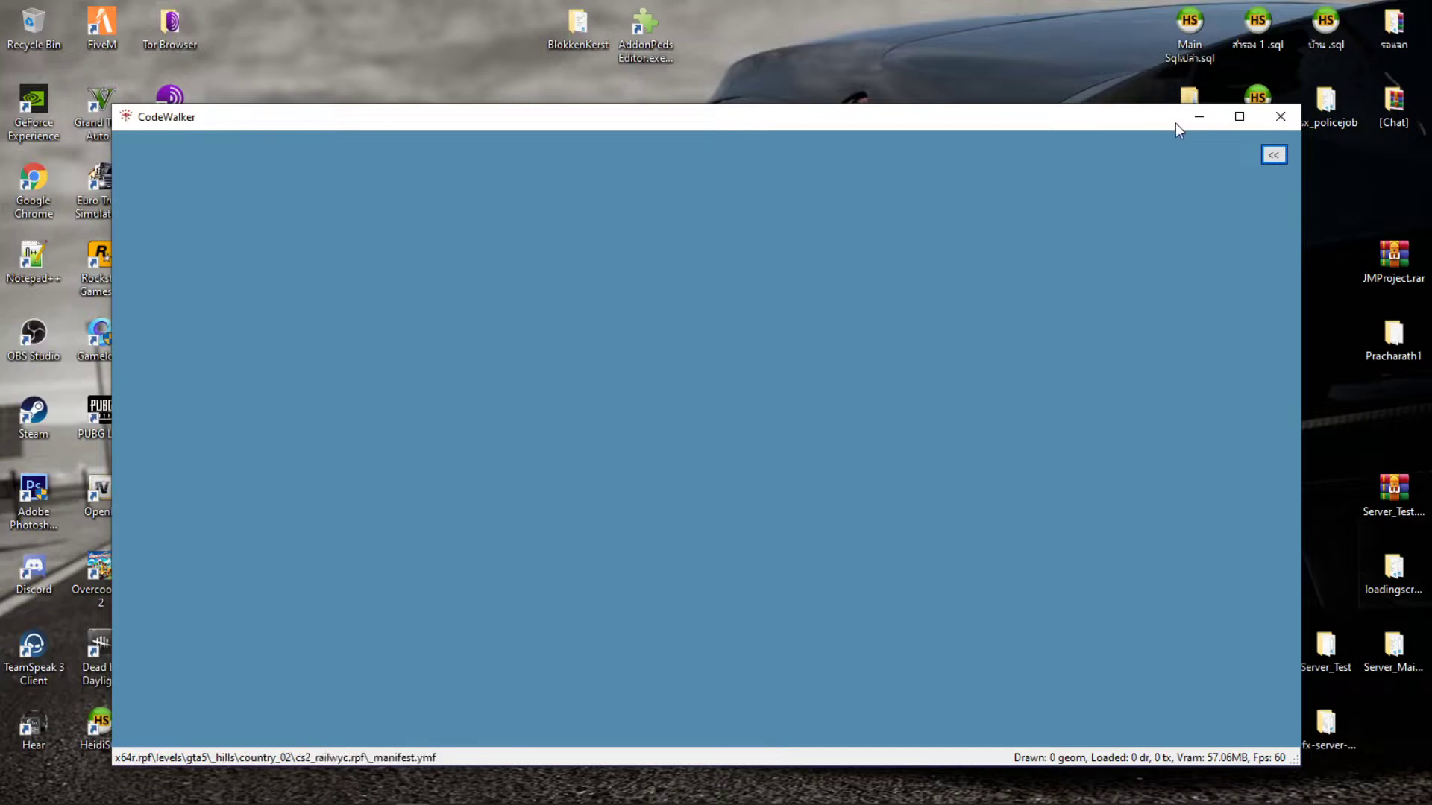
pyautogui.moveTo(1062, 127); pyautogui.dragTo(1050, 92)
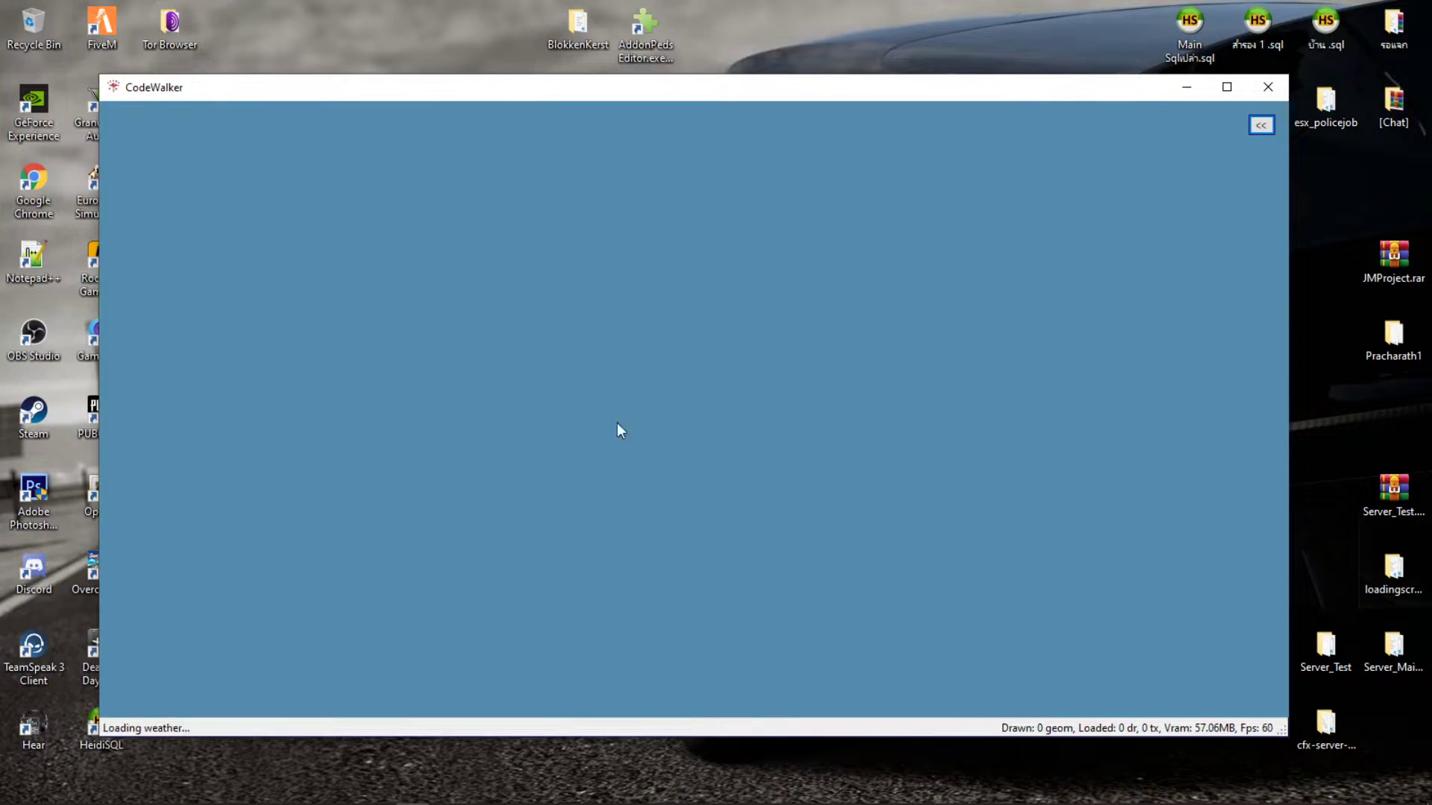
pyautogui.moveTo(1056, 98); pyautogui.dragTo(1014, 159)
pyautogui.moveTo(615, 148); pyautogui.dragTo(696, 101)
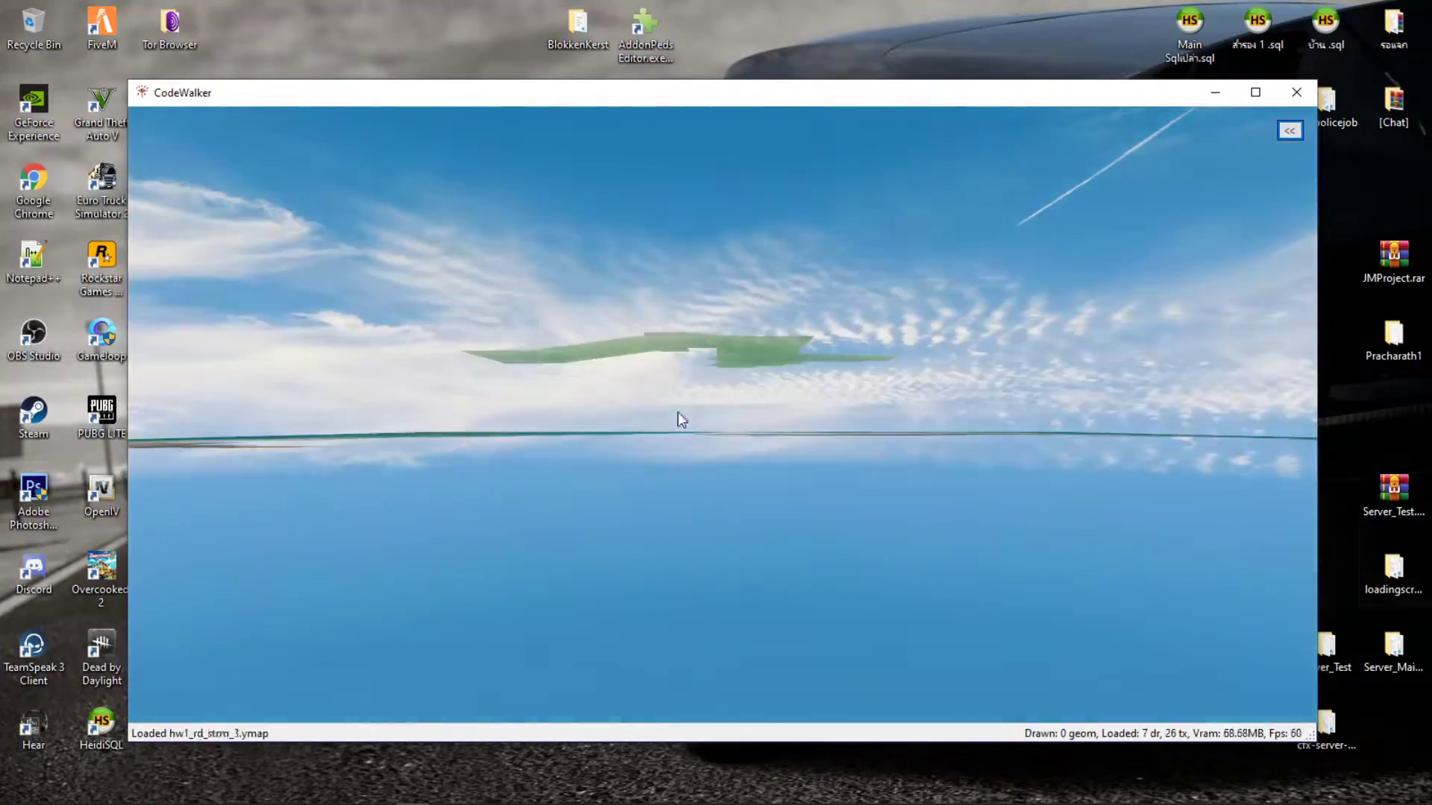
# Look around the GTA V city buildings in the 3D world view and close CodeWalker
pyautogui.moveTo(677, 415); pyautogui.dragTo(672, 526)
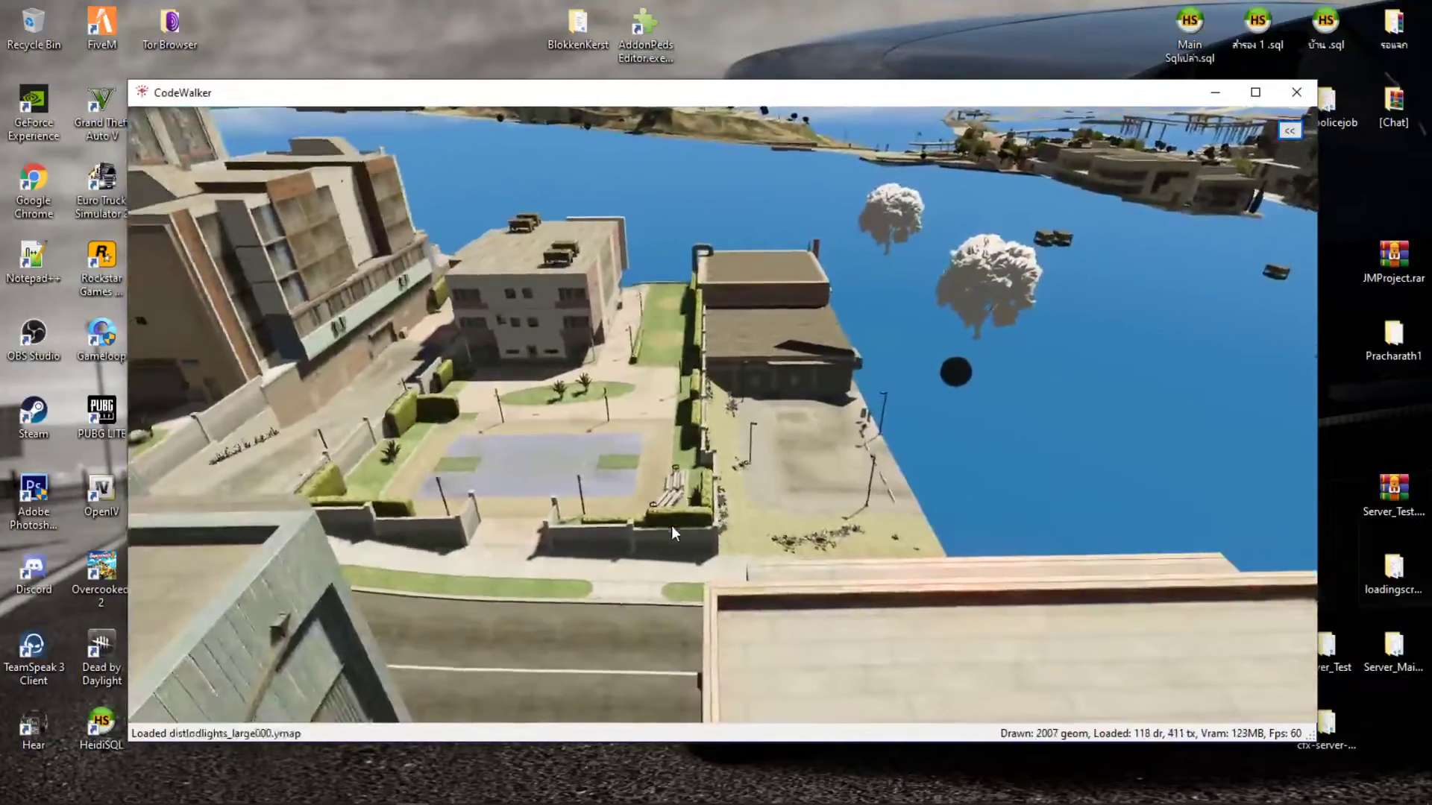
pyautogui.moveTo(847, 465); pyautogui.dragTo(1135, 437)
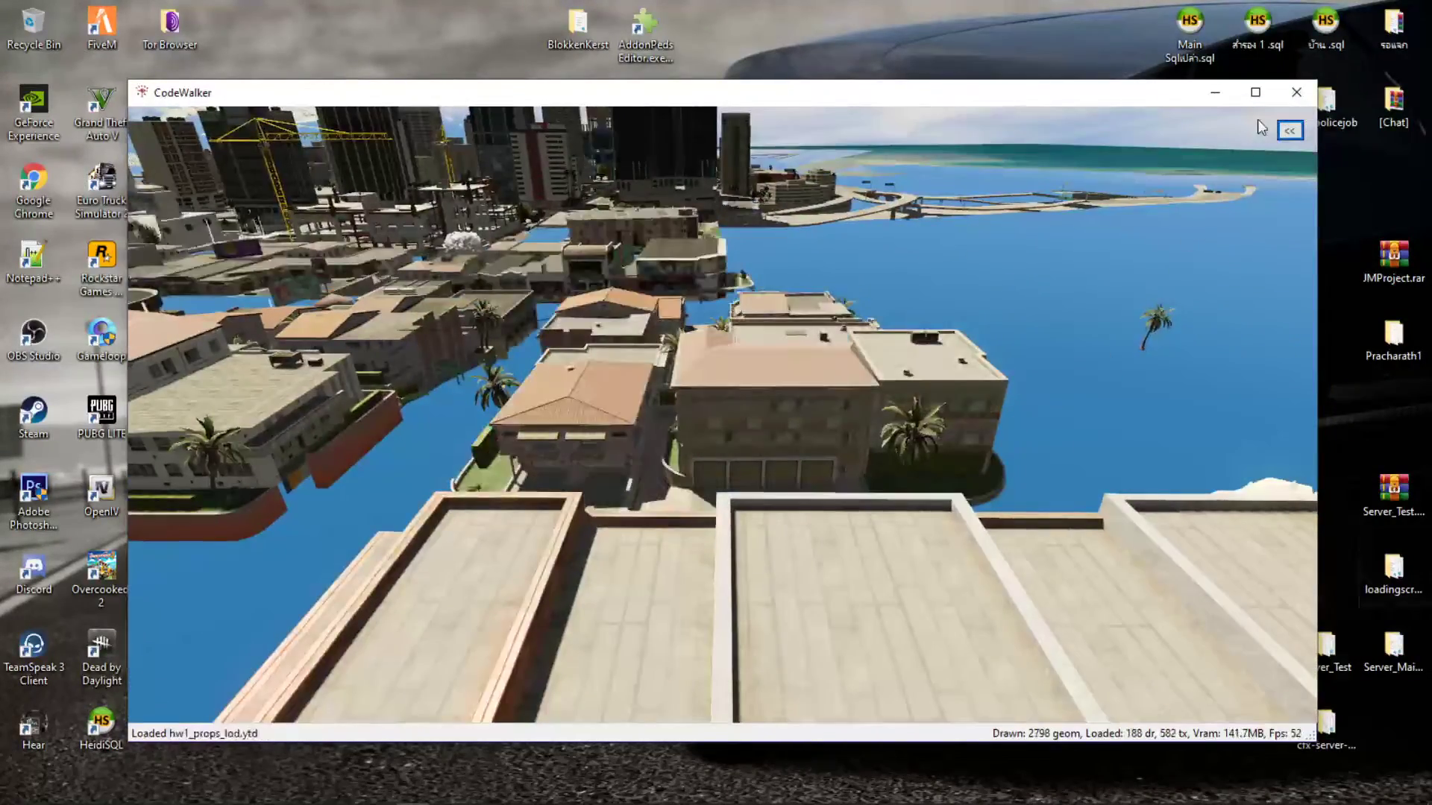
pyautogui.hotkey('alt', 'F4')
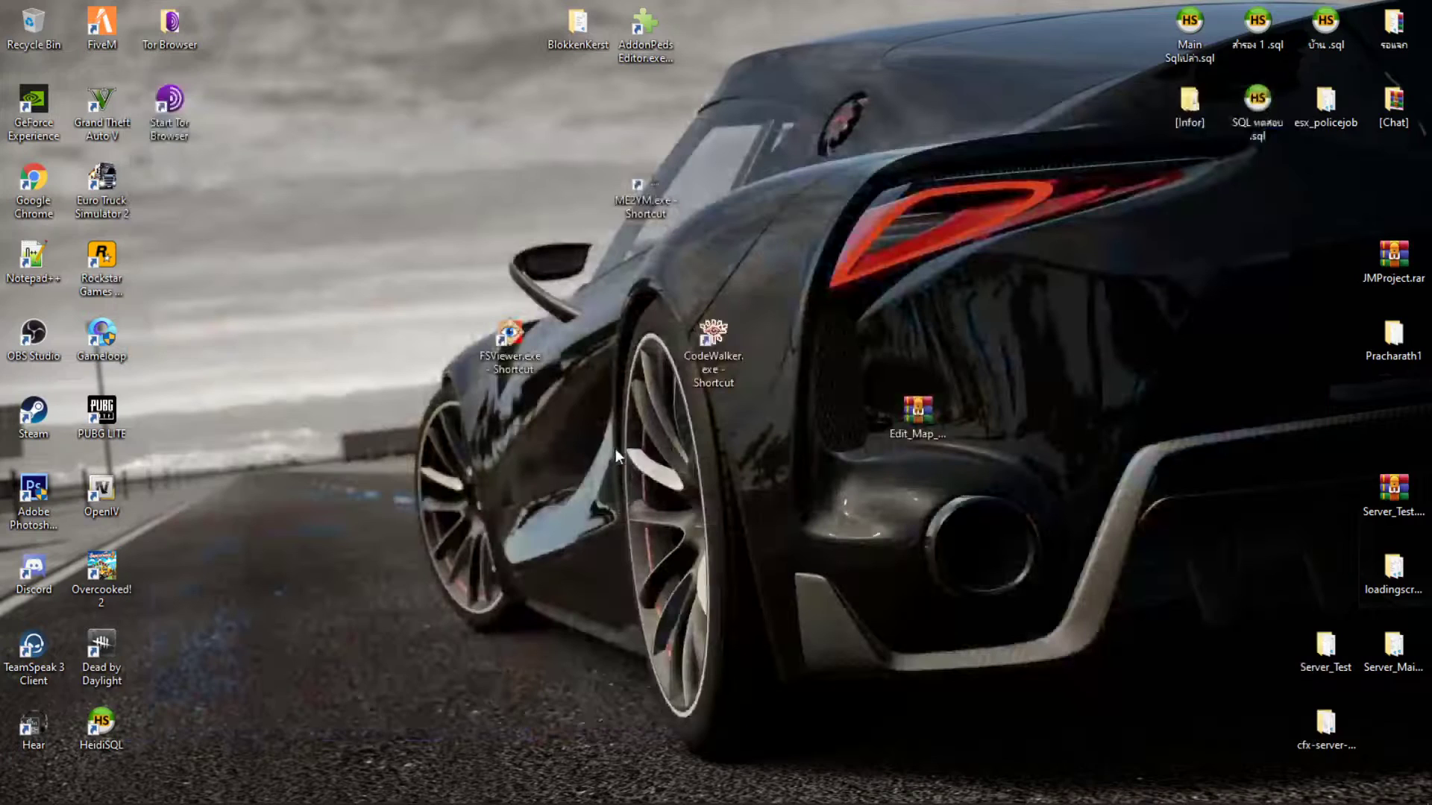
# Place the CodeWalker shortcut next to the FSViewer shortcut and select the ME2YM shortcut
pyautogui.moveTo(582, 155); pyautogui.dragTo(752, 250)
pyautogui.moveTo(714, 336); pyautogui.dragTo(577, 343)
pyautogui.moveTo(565, 155)
pyautogui.mouseDown()
pyautogui.moveTo(777, 258)
pyautogui.moveTo(718, 243)
pyautogui.mouseUp()
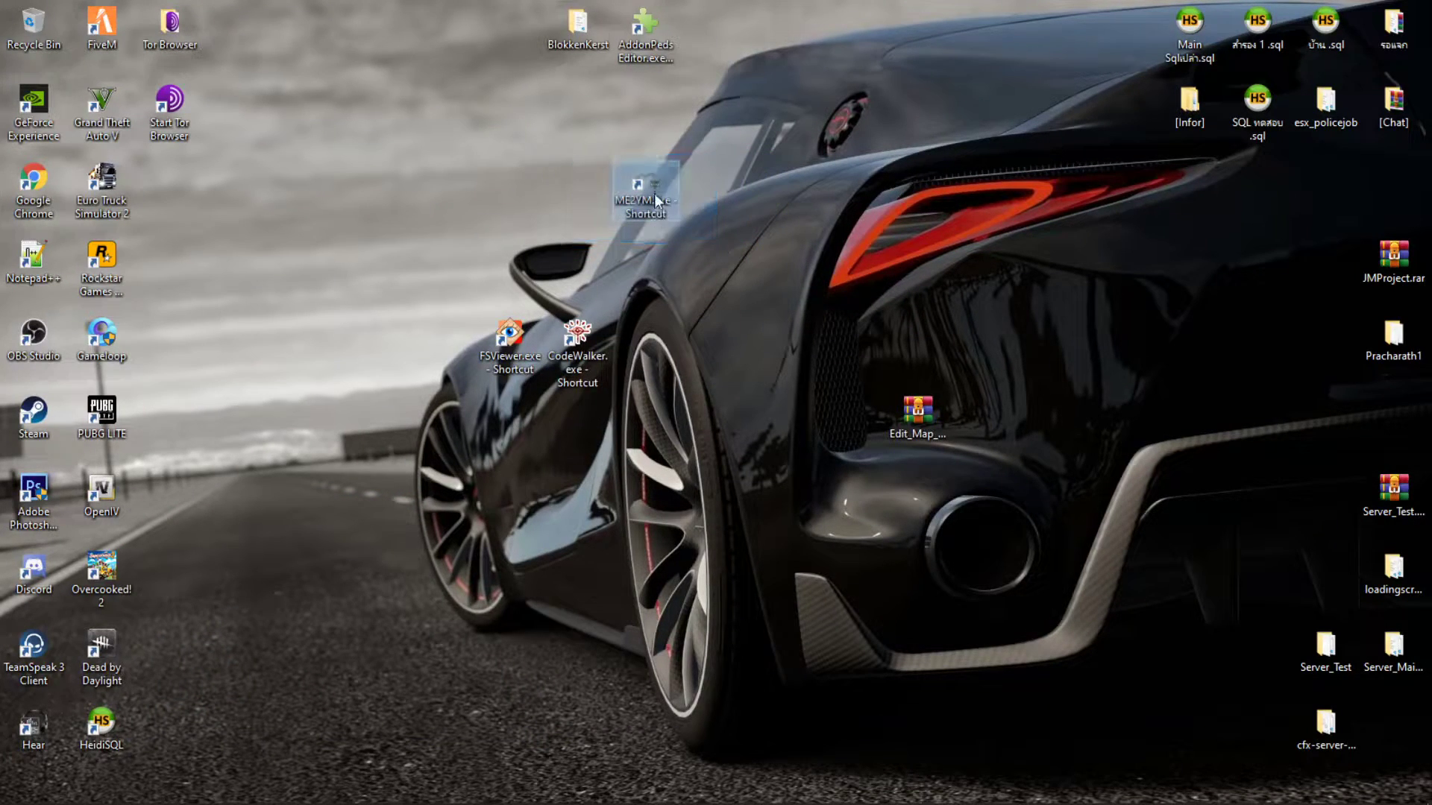
pyautogui.moveTo(560, 133); pyautogui.dragTo(720, 264)
pyautogui.moveTo(519, 136); pyautogui.dragTo(676, 242)
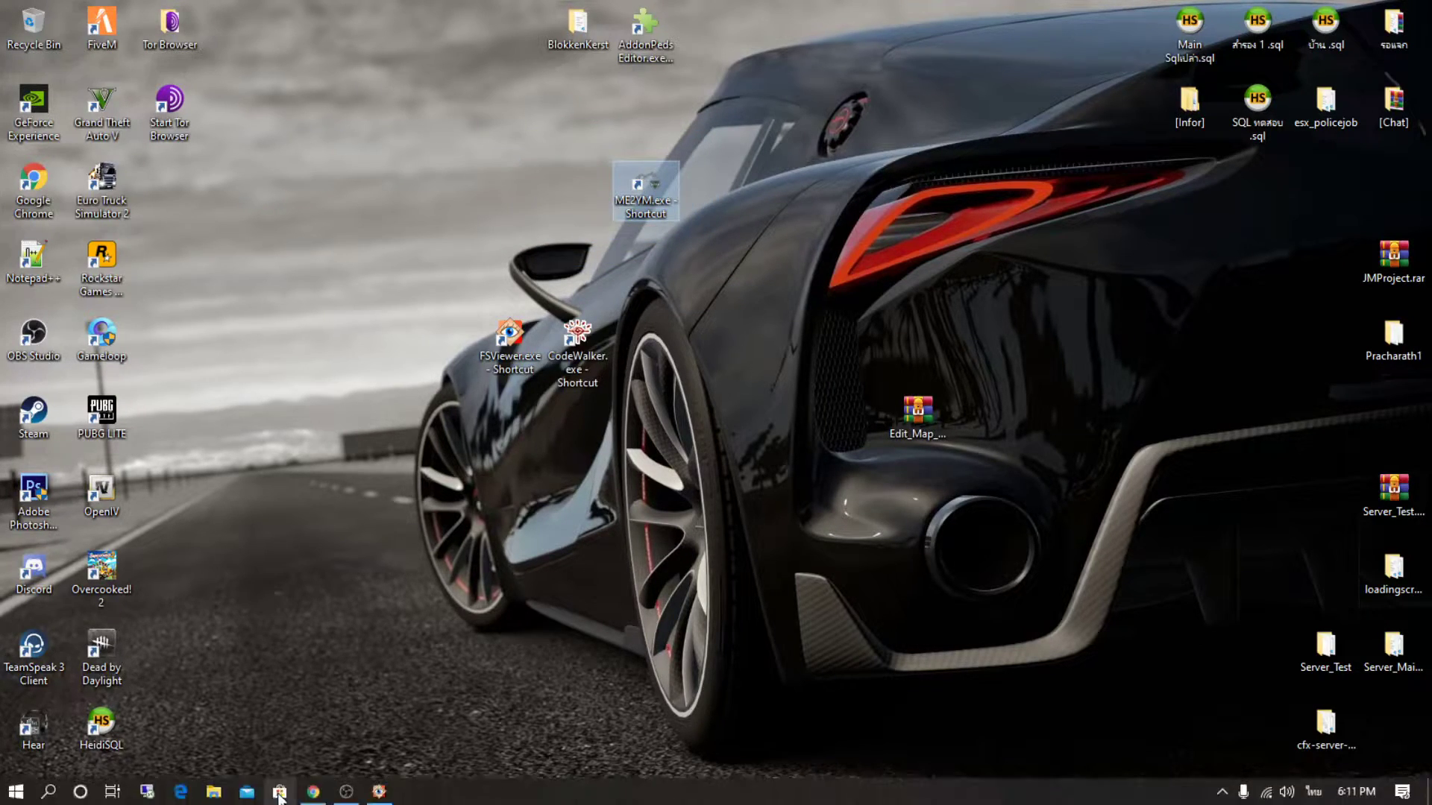
# Switch to Chrome and download the Panorama Remastered [Menyoo] map mod archive, saving f44388-Panorama Remastered.rar in the Downloads folder
pyautogui.click(319, 792)
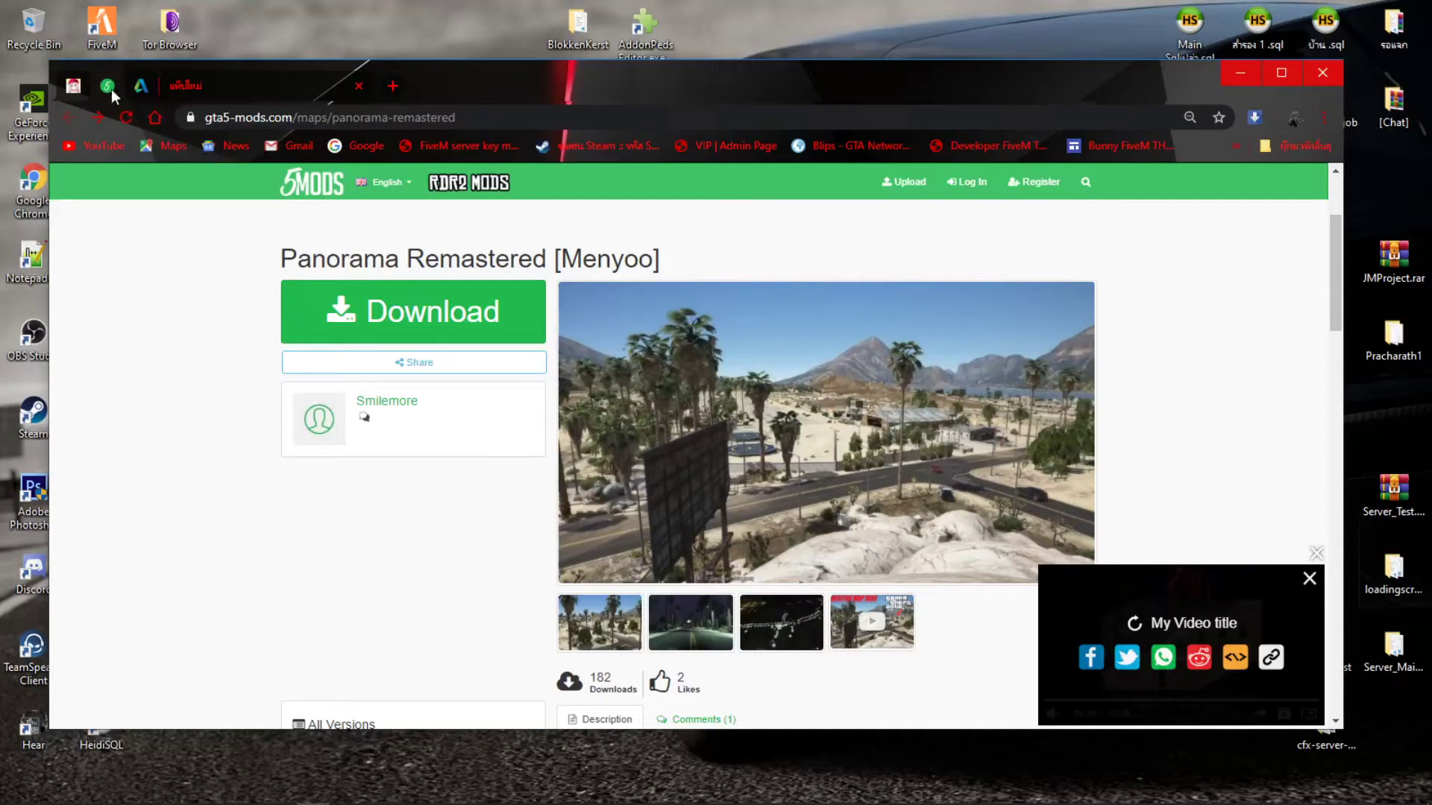
pyautogui.moveTo(561, 261); pyautogui.dragTo(638, 262)
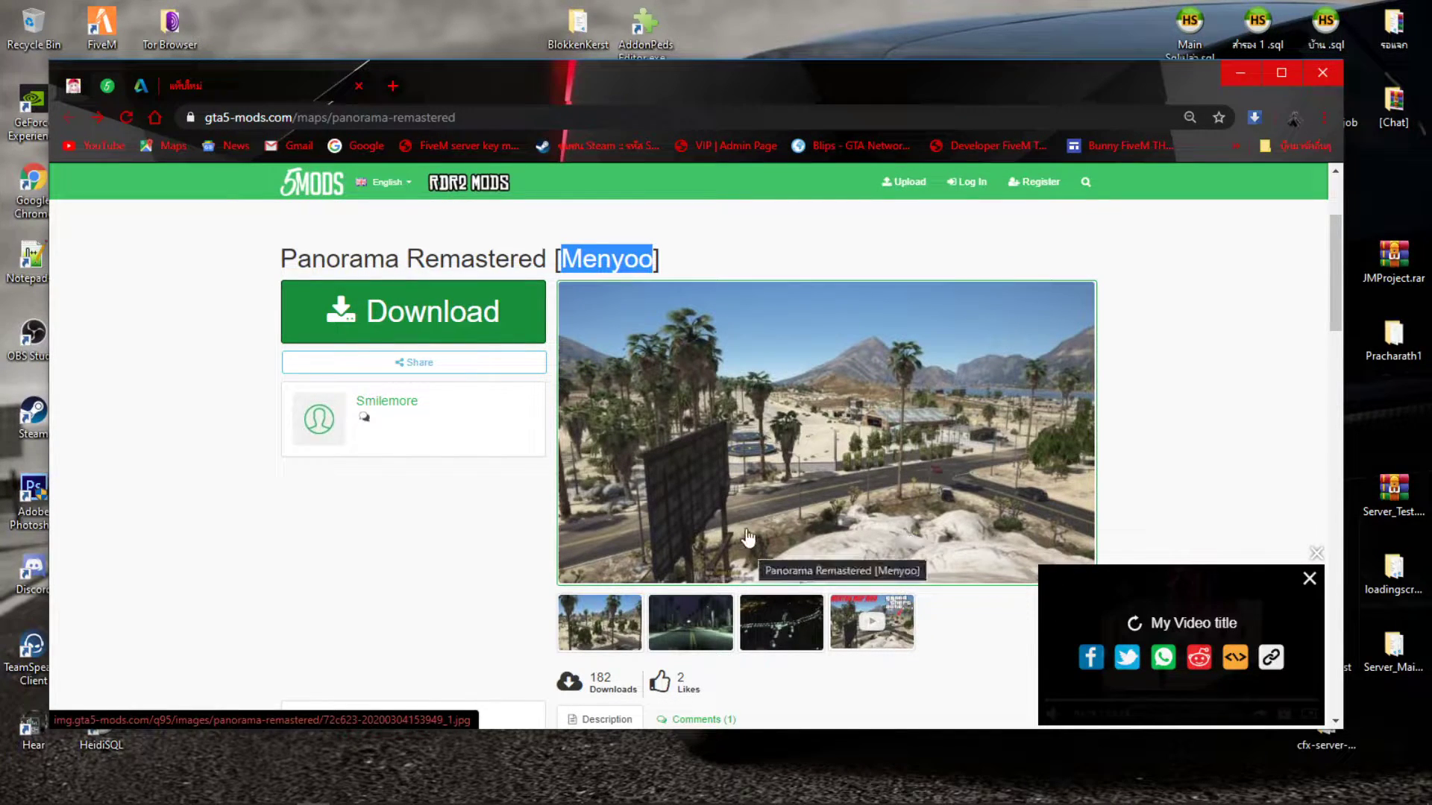
pyautogui.click(437, 317)
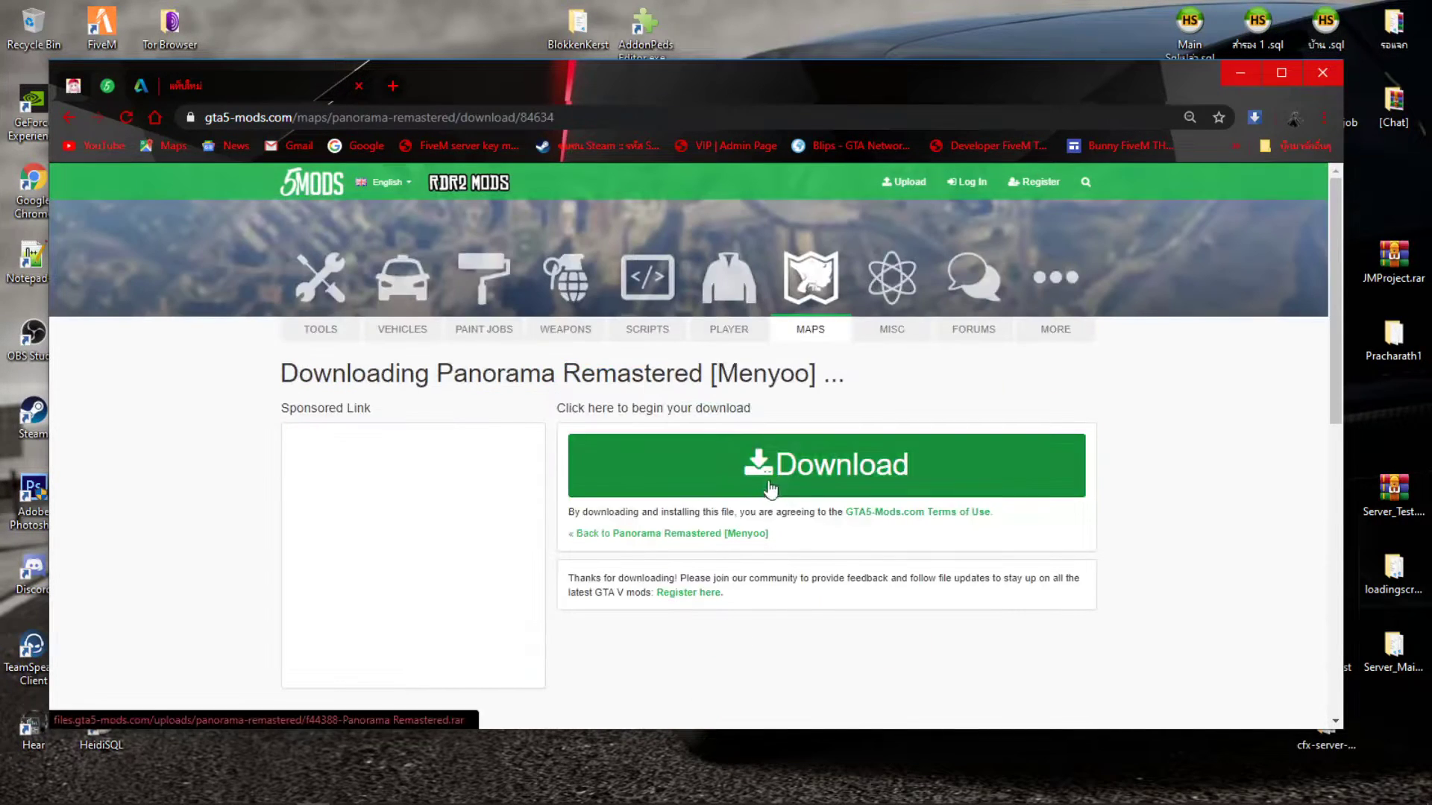
pyautogui.click(646, 531)
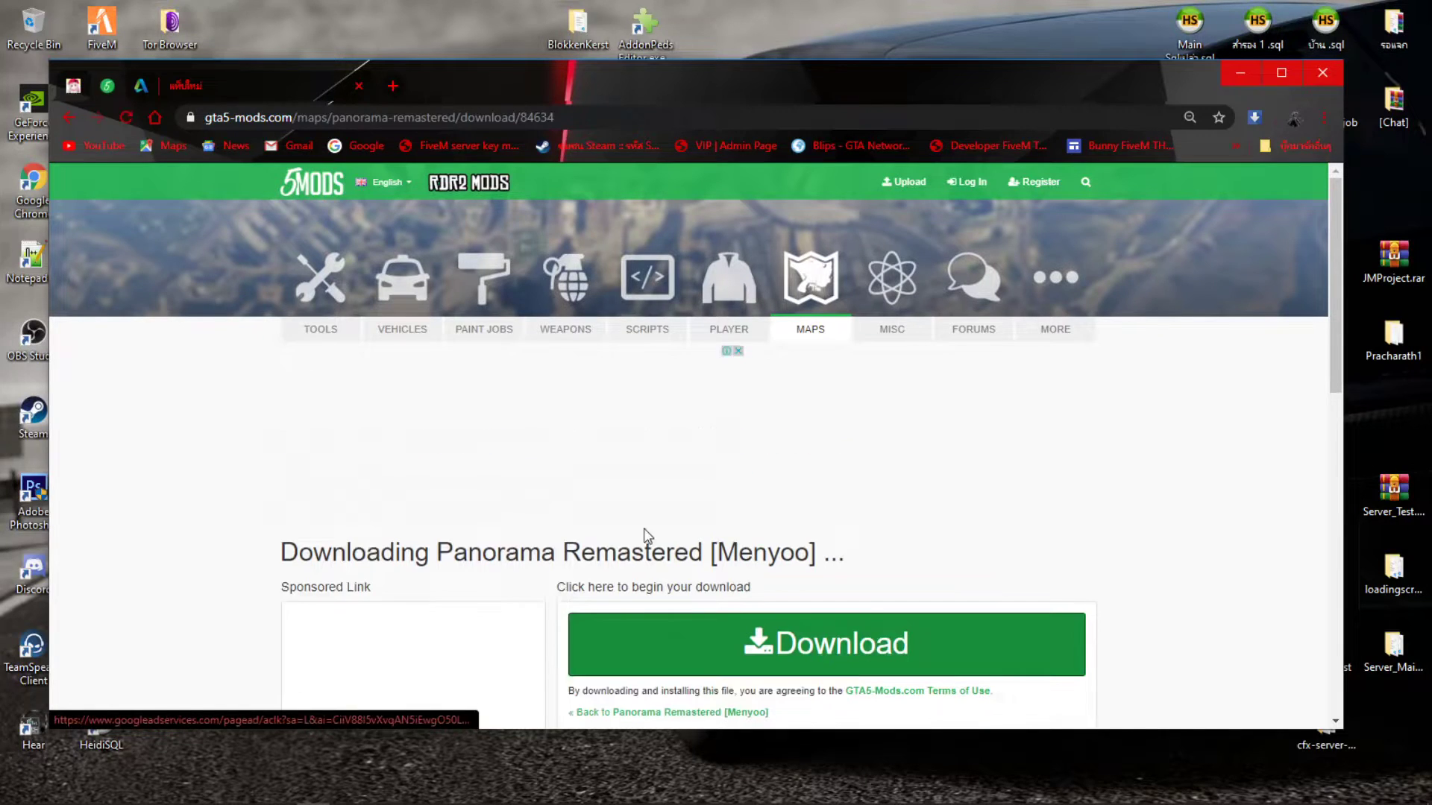
pyautogui.scroll(3, 146, 263)
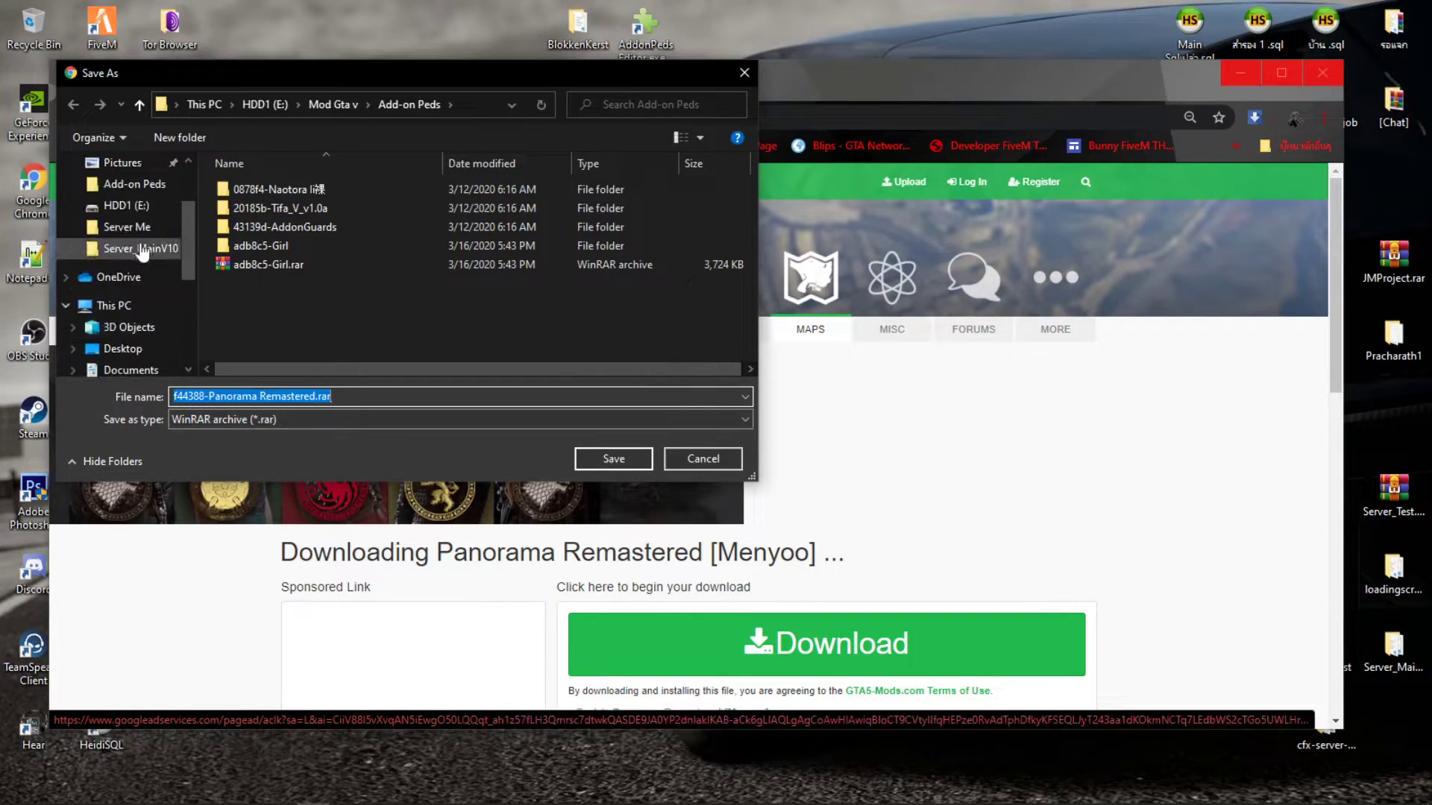
pyautogui.click(123, 223)
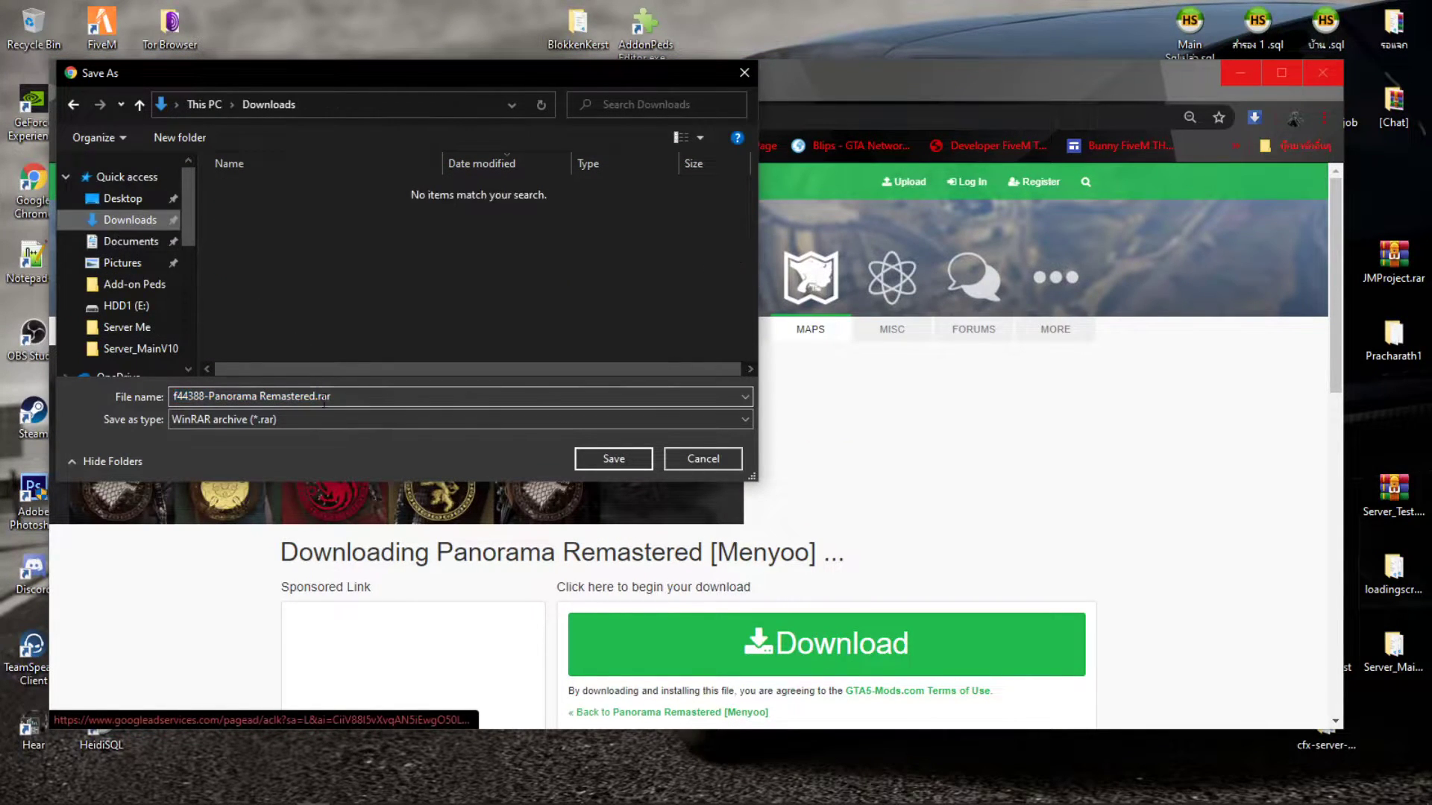
pyautogui.click(616, 464)
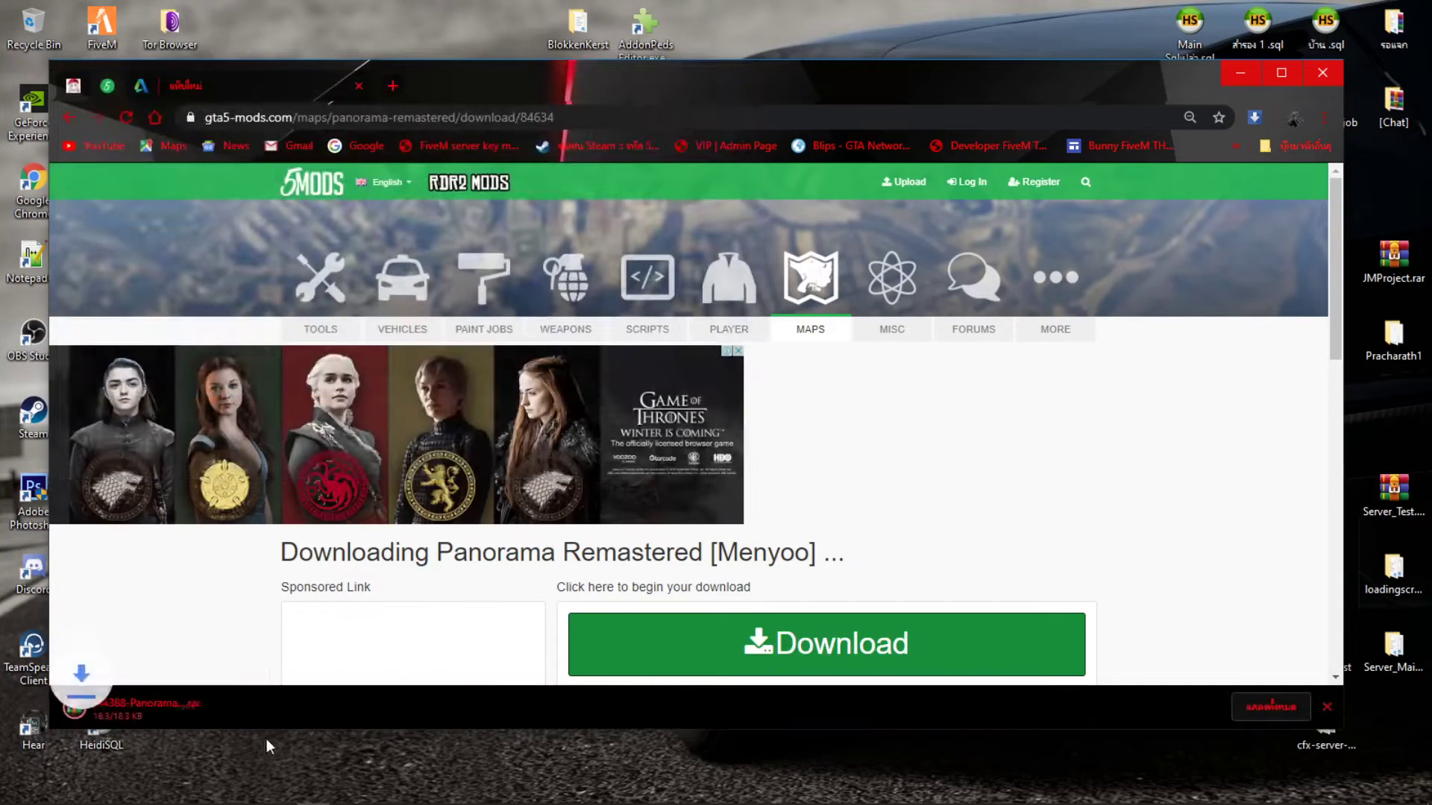
# Show the downloaded archive in its folder and extract f44388-Panorama Remastered.rar within Downloads
pyautogui.click(235, 707)
pyautogui.click(291, 647)
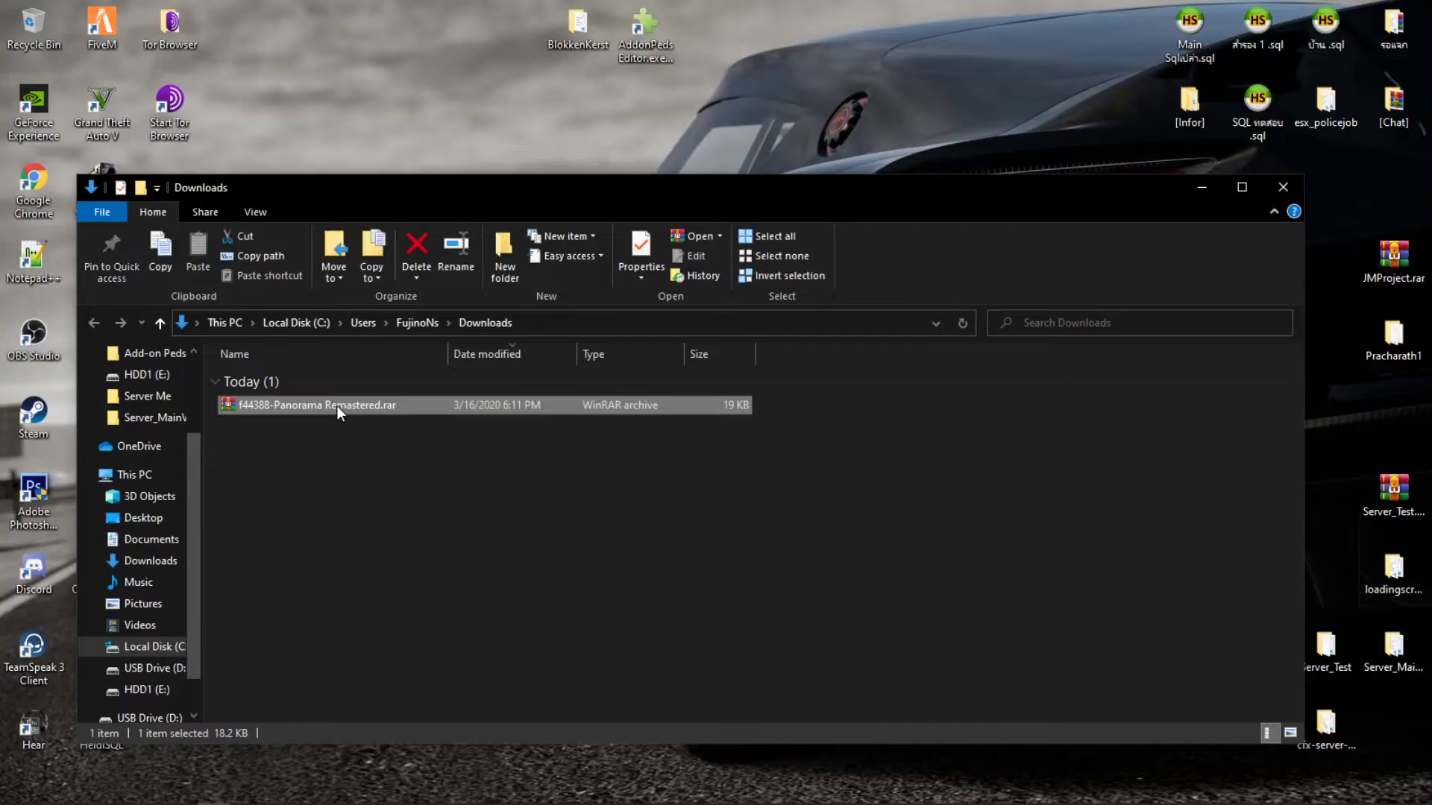
pyautogui.rightClick(337, 406)
pyautogui.click(425, 459)
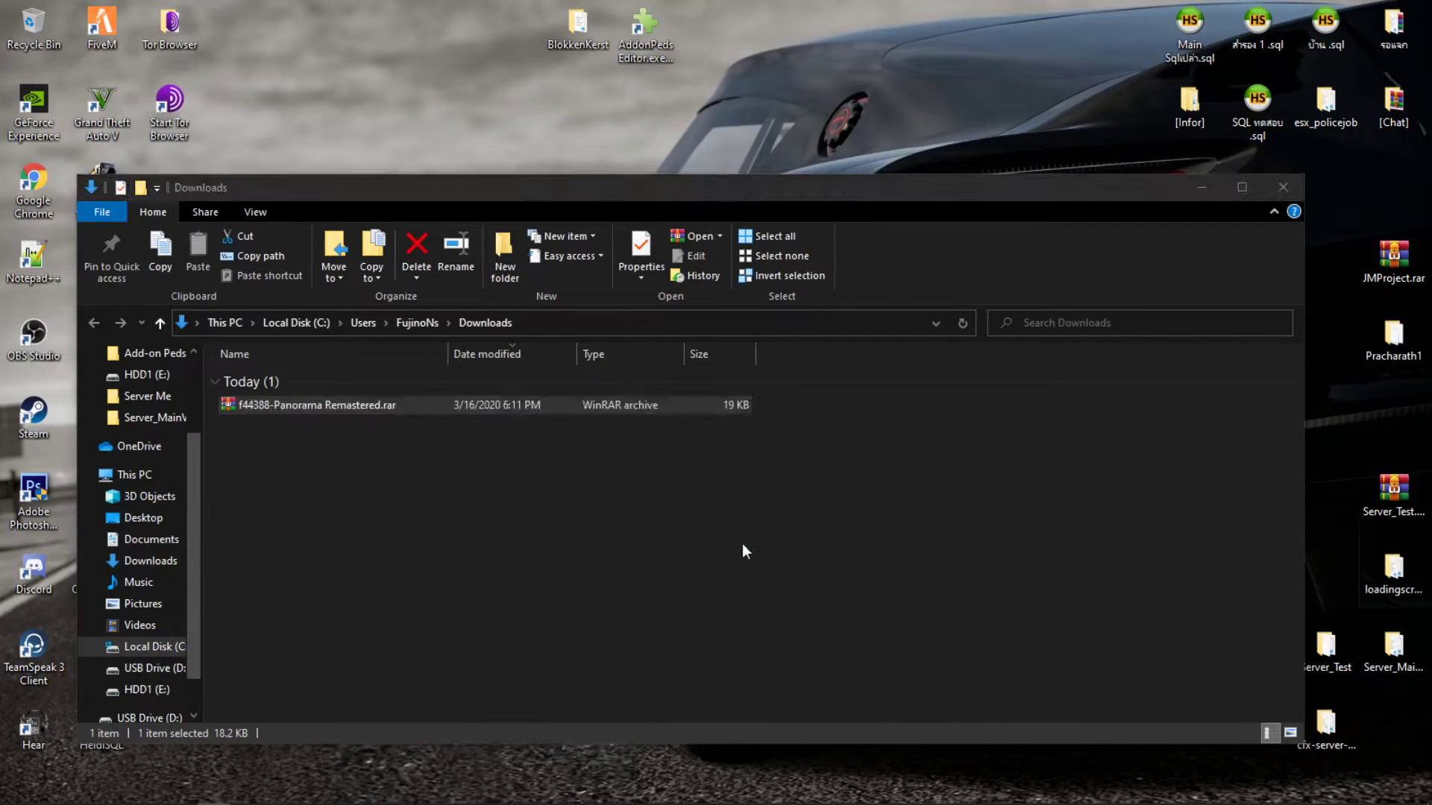
pyautogui.click(756, 594)
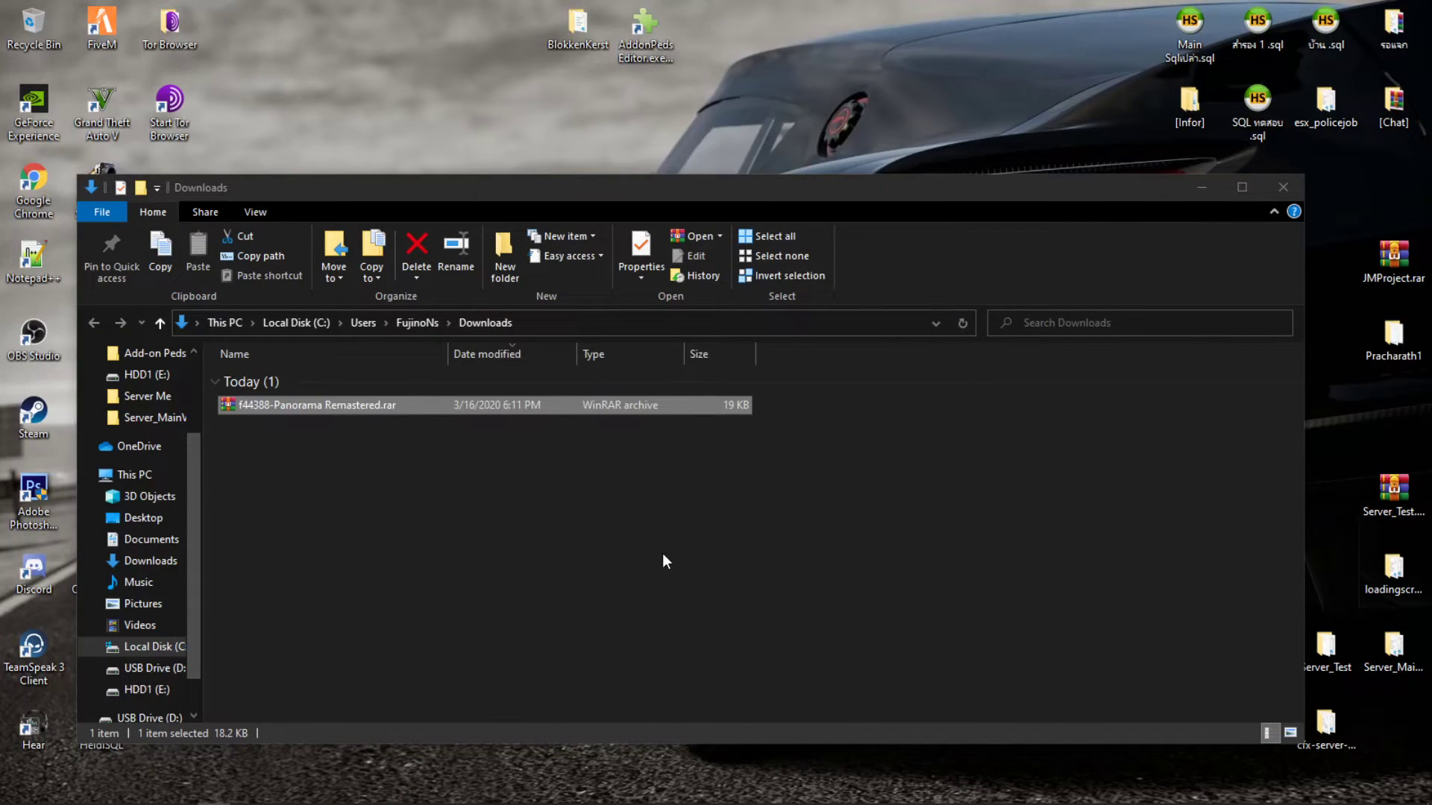
# Open the extracted f44388-Panorama Remastered folder, move its window aside and select Panorama Remastered.xml
pyautogui.doubleClick(613, 425)
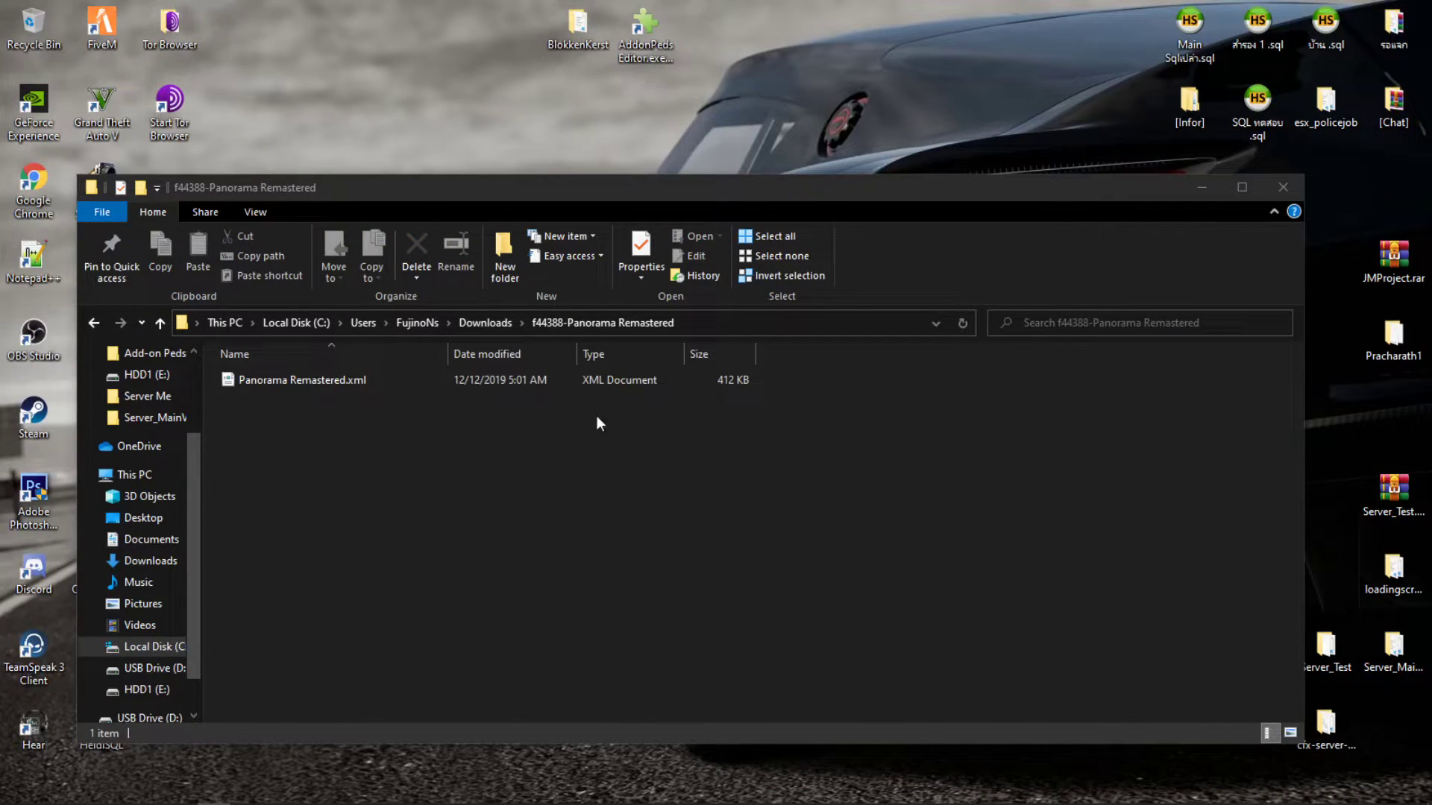
pyautogui.moveTo(447, 186); pyautogui.dragTo(985, 129)
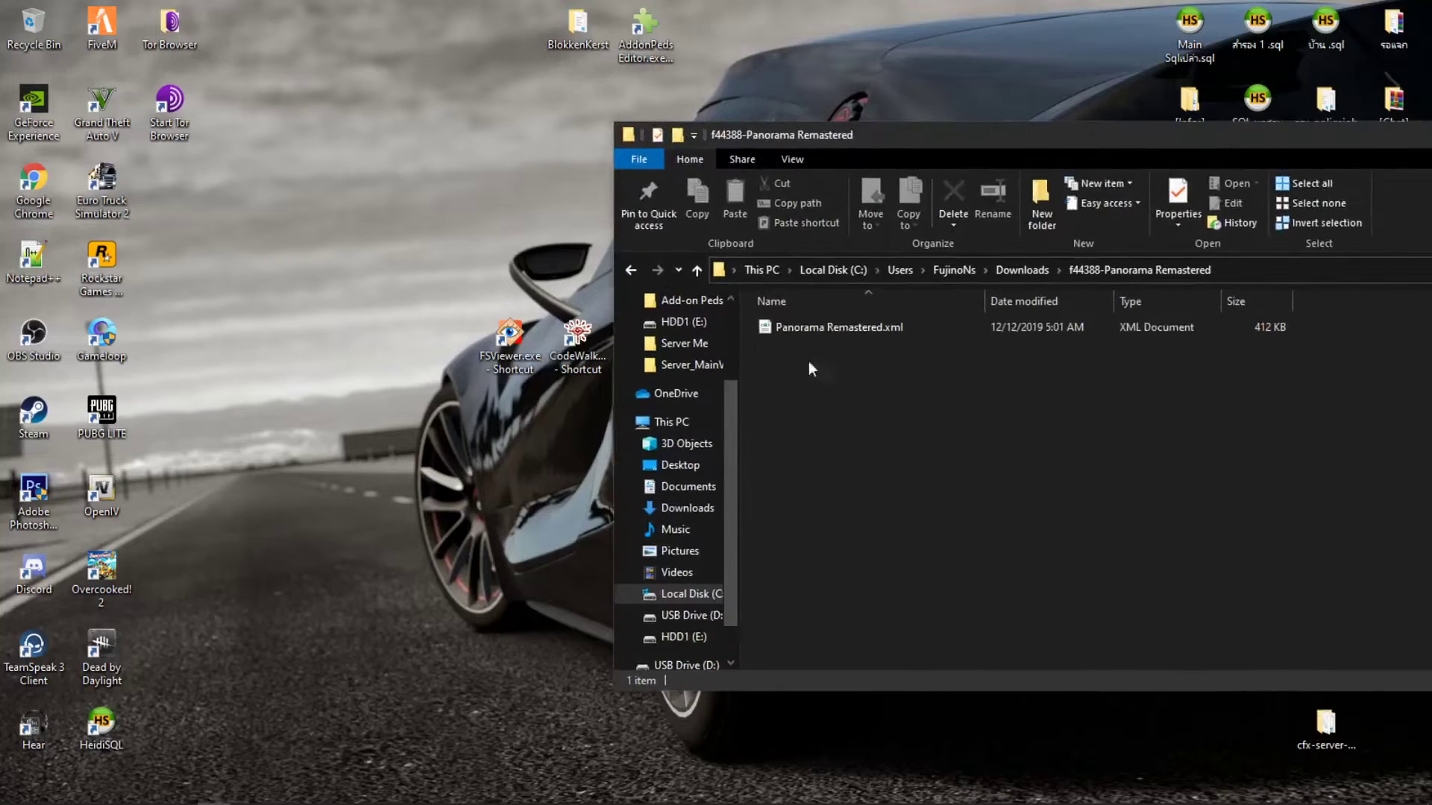
pyautogui.click(786, 325)
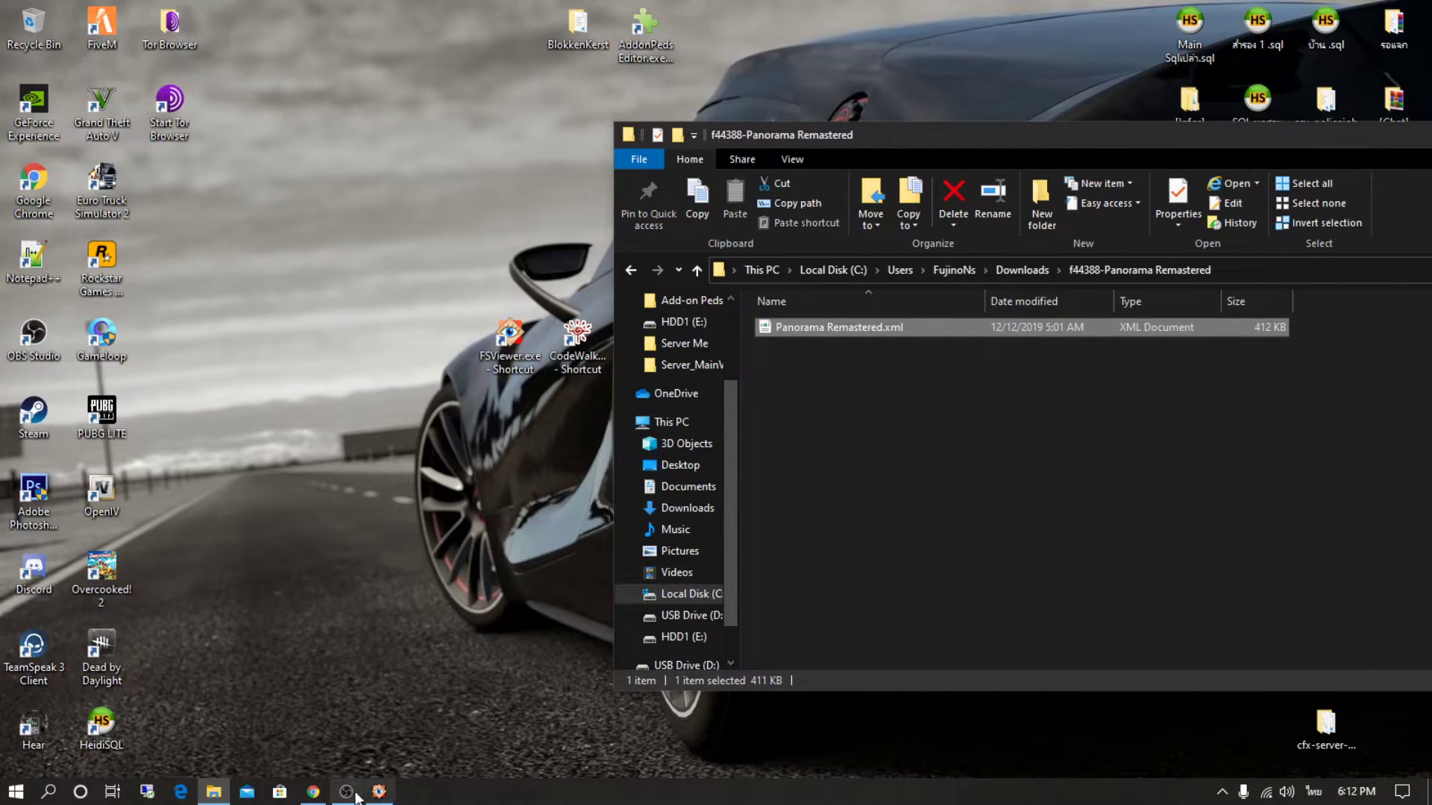
# Return to the Panorama Remastered page in Chrome, browse its preview images and minimize the browser
pyautogui.click(313, 798)
pyautogui.scroll(-5, 686, 484)
pyautogui.hotkey('alt', 'Left')
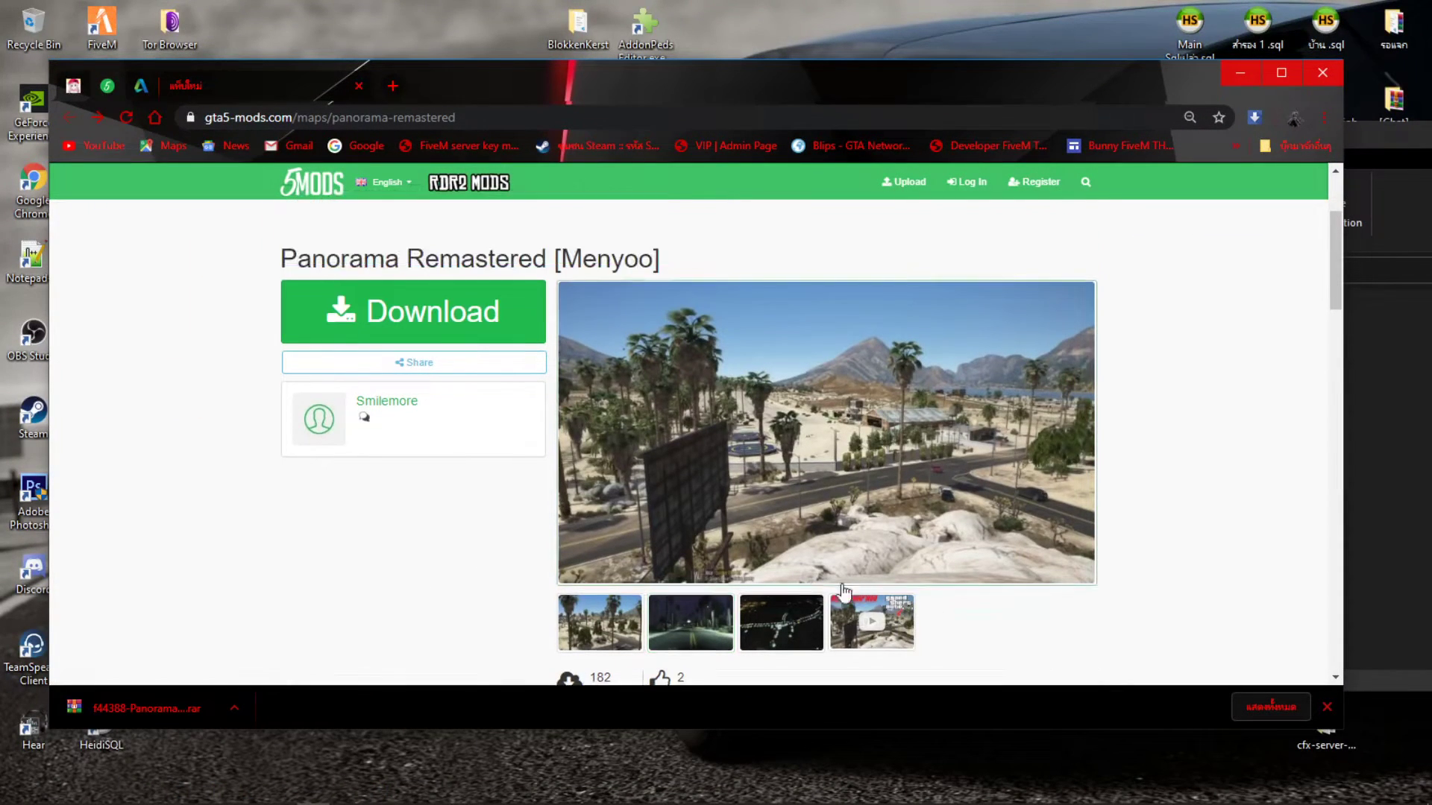
pyautogui.scroll(-3, 804, 599)
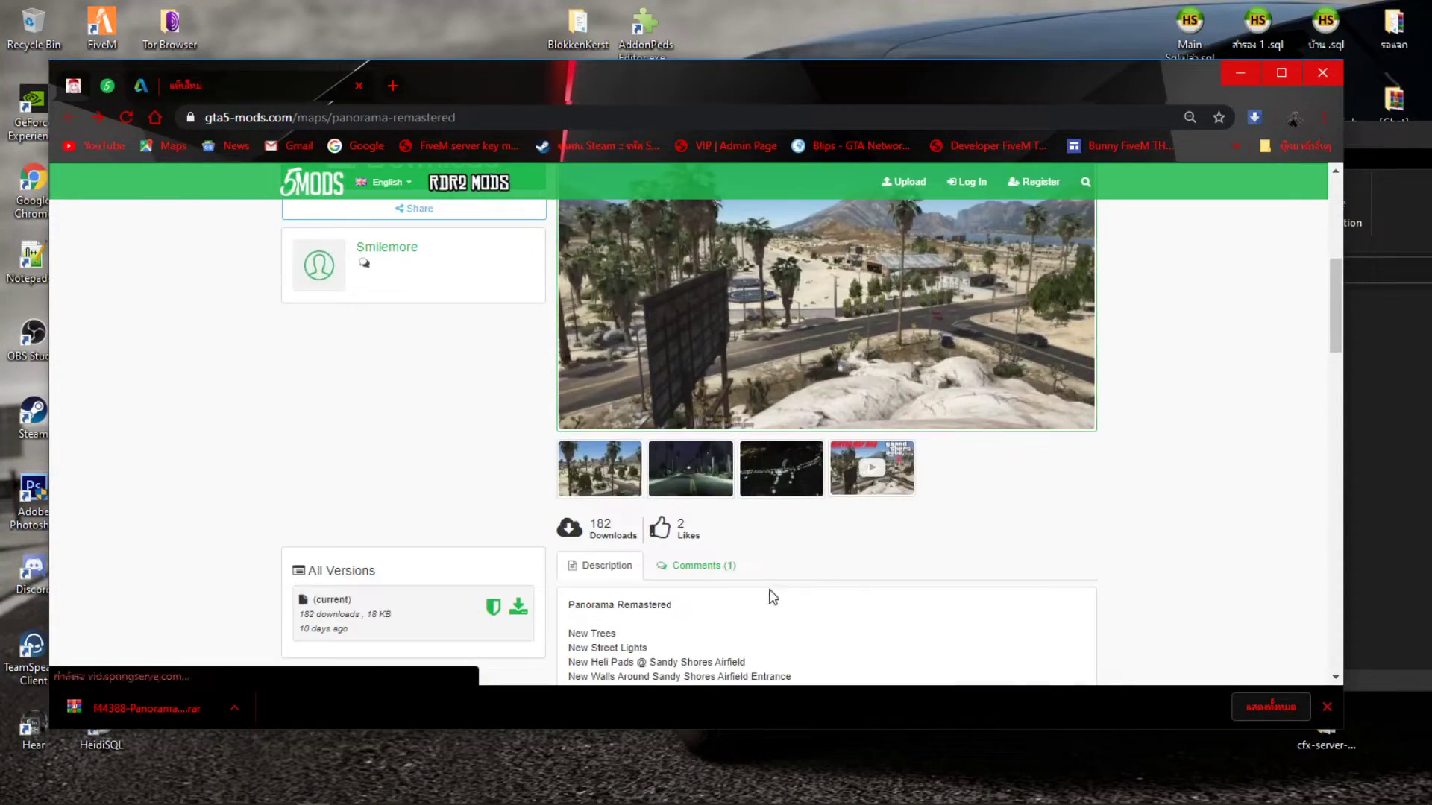
pyautogui.click(600, 468)
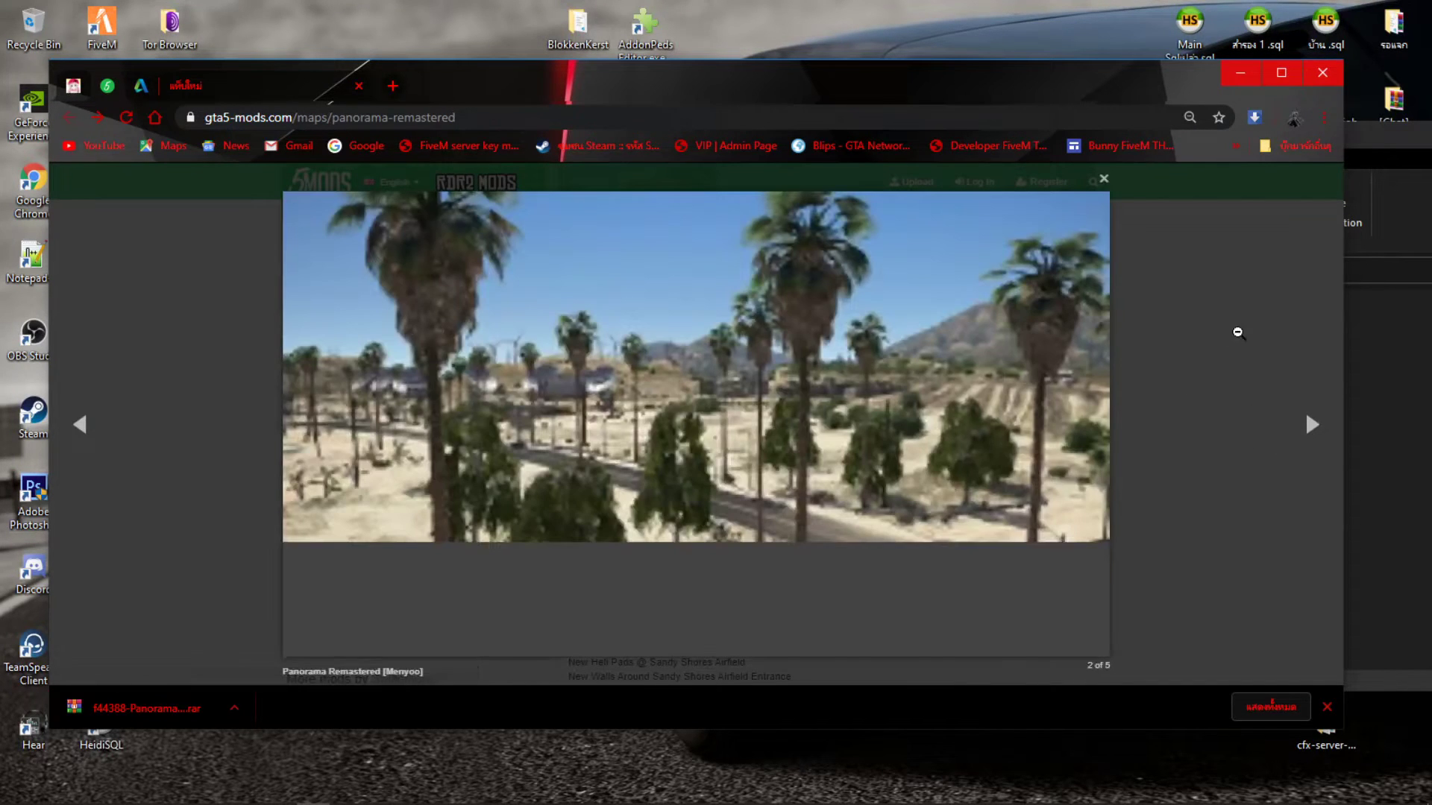
pyautogui.click(1311, 427)
pyautogui.click(1313, 443)
pyautogui.click(1243, 220)
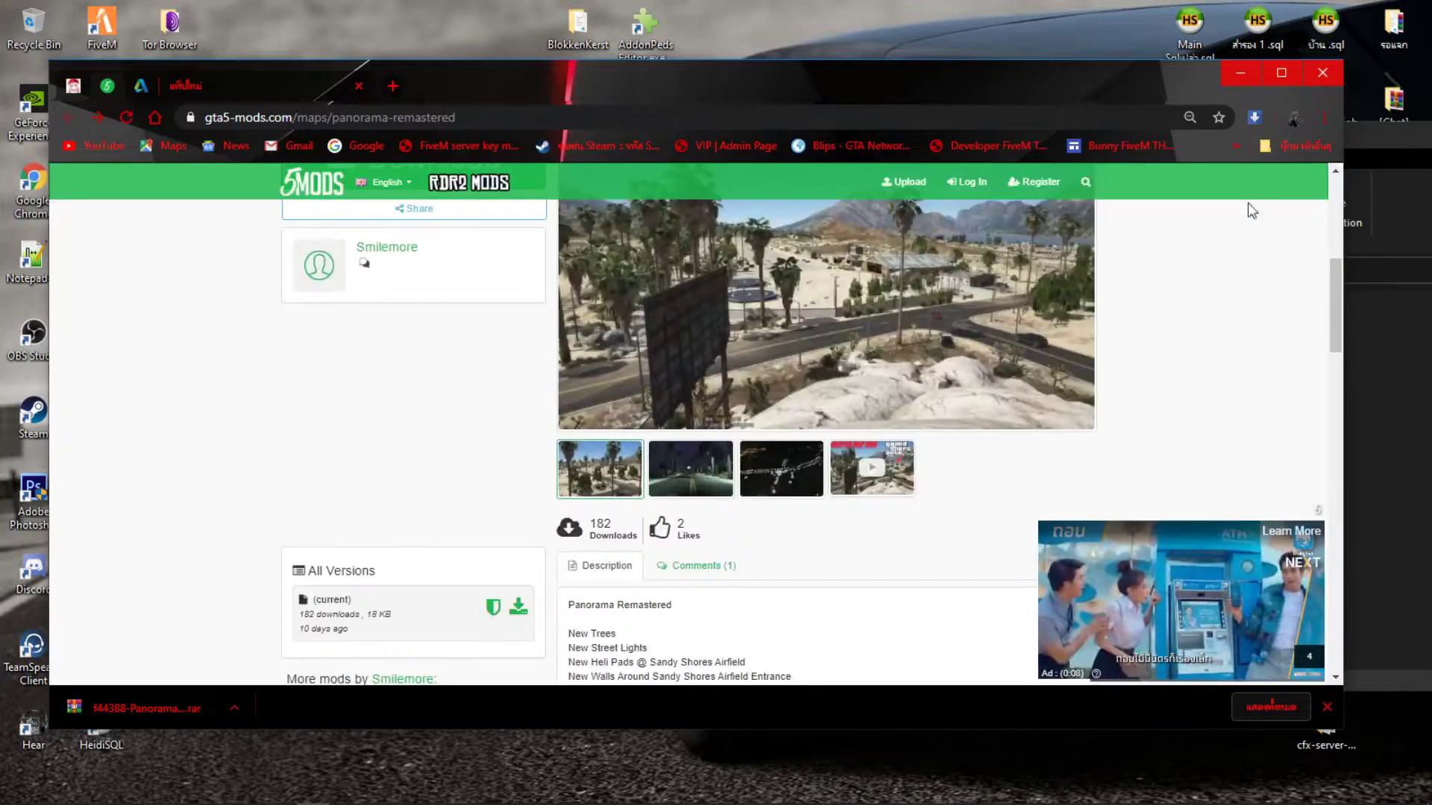
pyautogui.click(1242, 73)
# Move the folder window to uncover the ME2YM desktop shortcut and launch ME2YM
pyautogui.moveTo(944, 129); pyautogui.dragTo(620, 302)
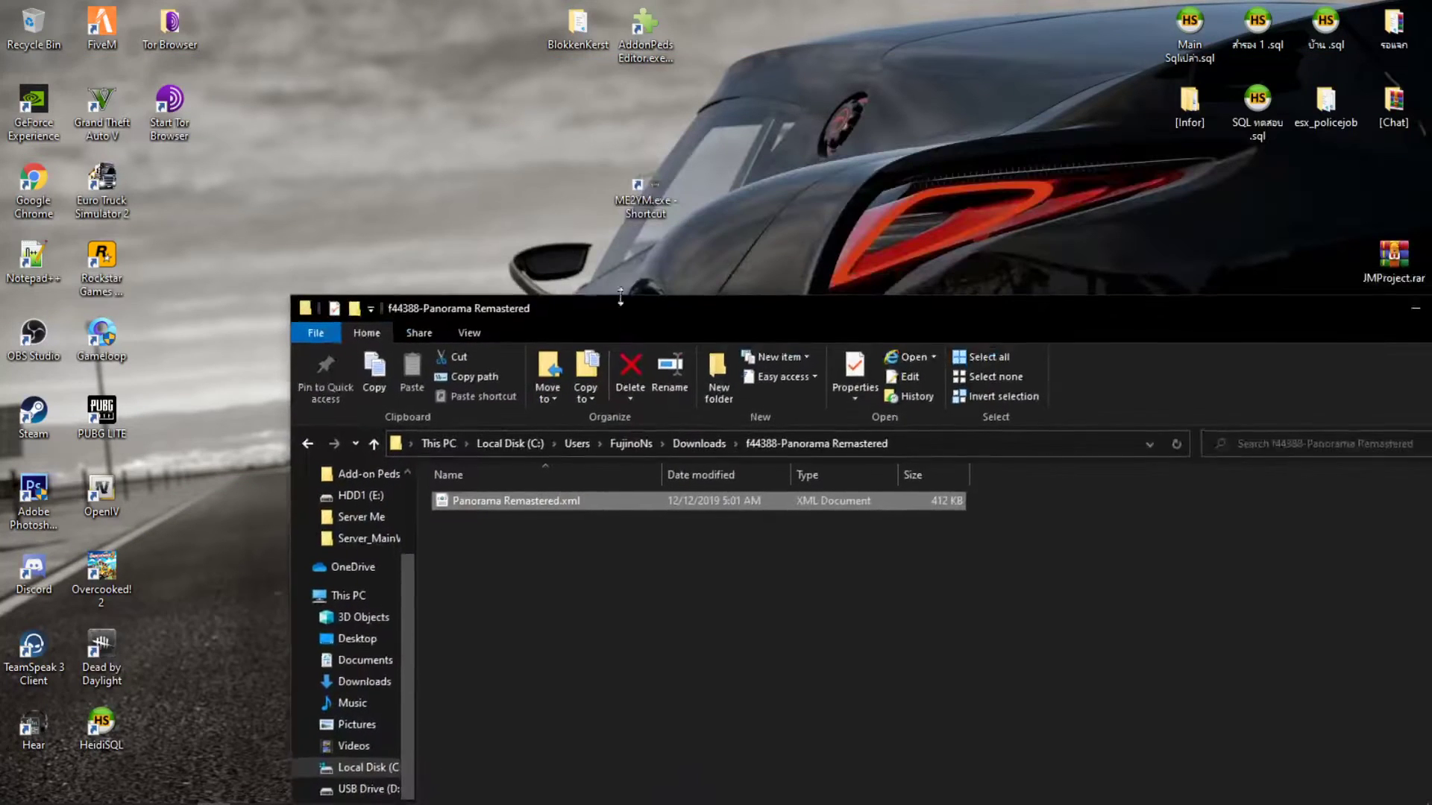
pyautogui.moveTo(564, 166); pyautogui.dragTo(736, 228)
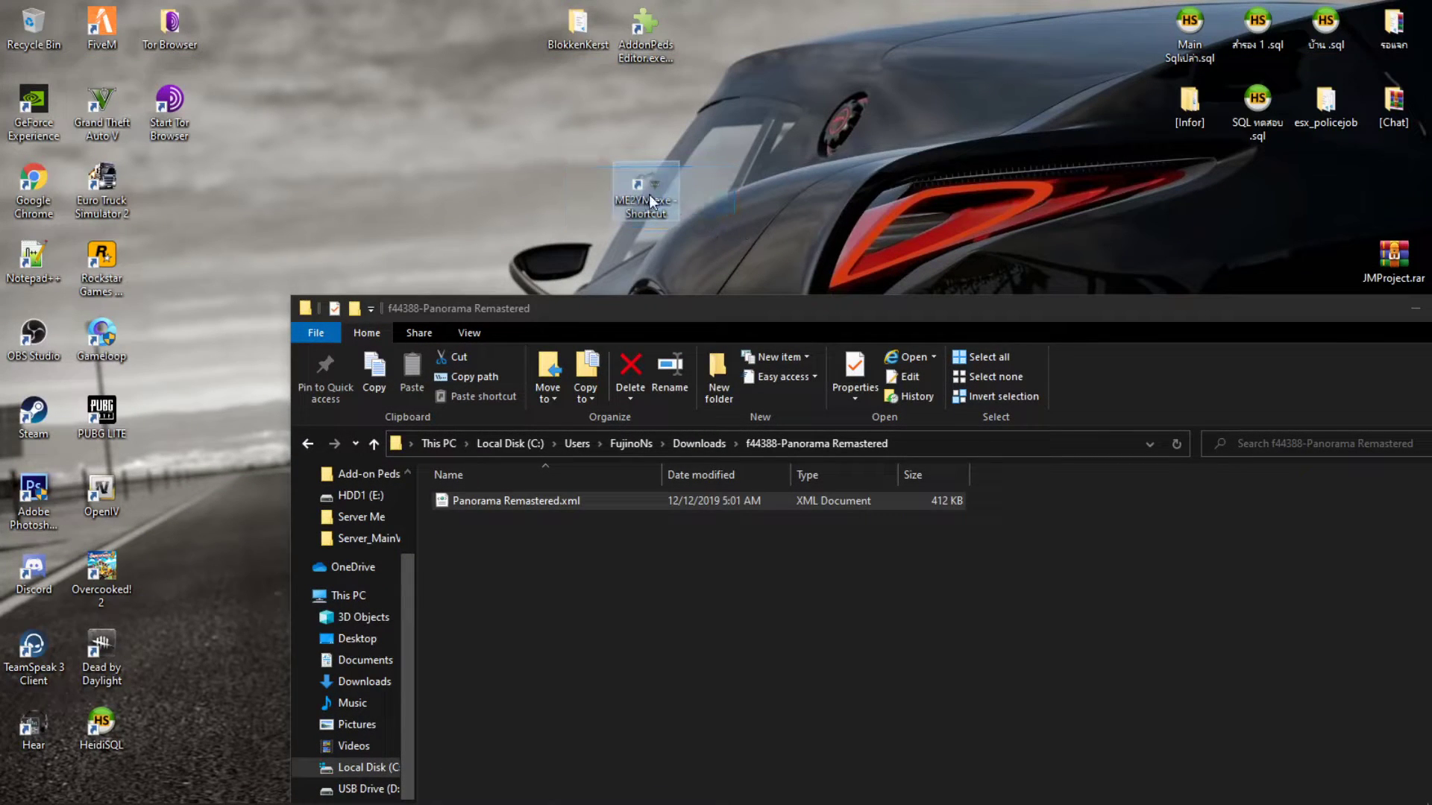
pyautogui.doubleClick(650, 197)
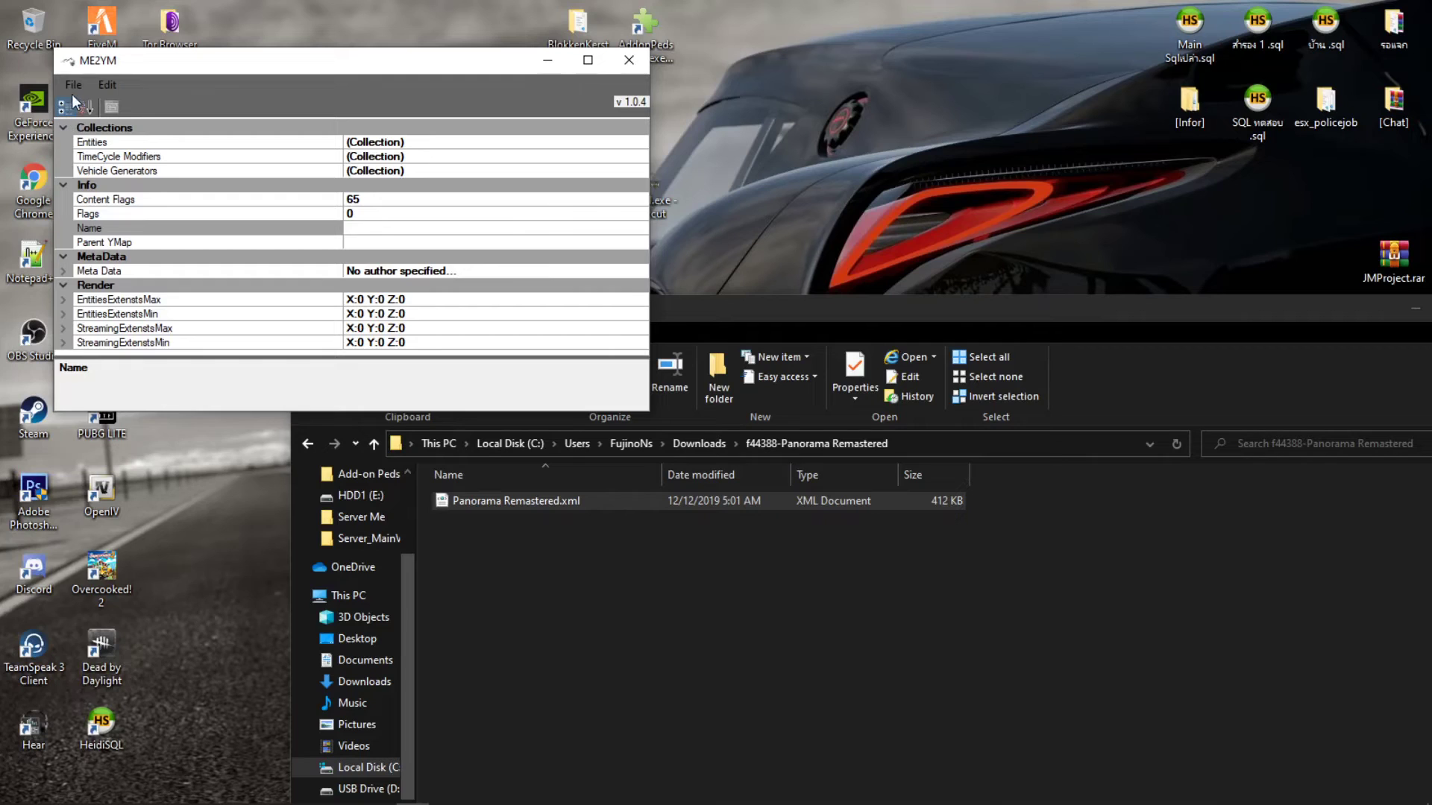
# Open Panorama Remastered.xml from the f44388-Panorama Remastered folder in Downloads
pyautogui.click(74, 86)
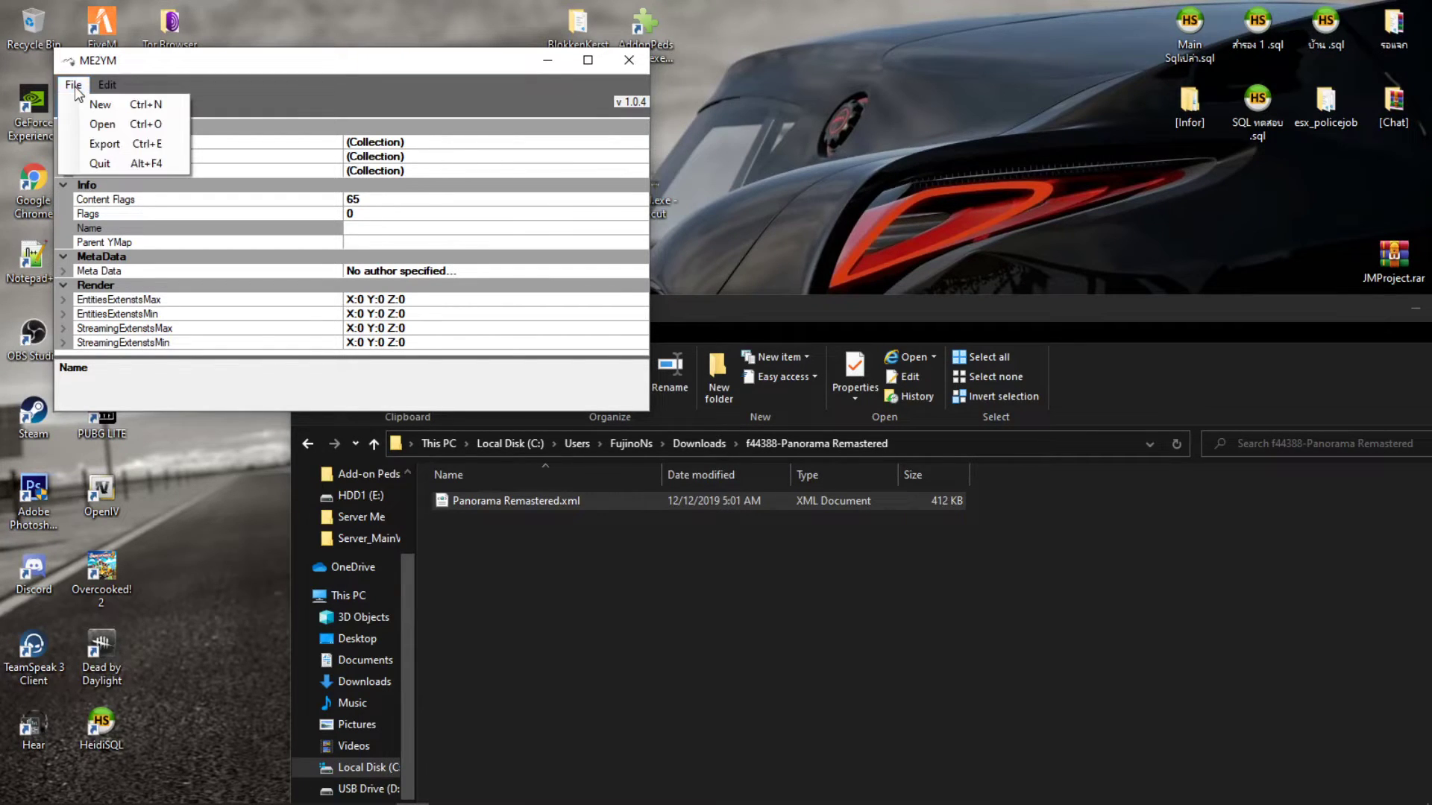
pyautogui.click(104, 124)
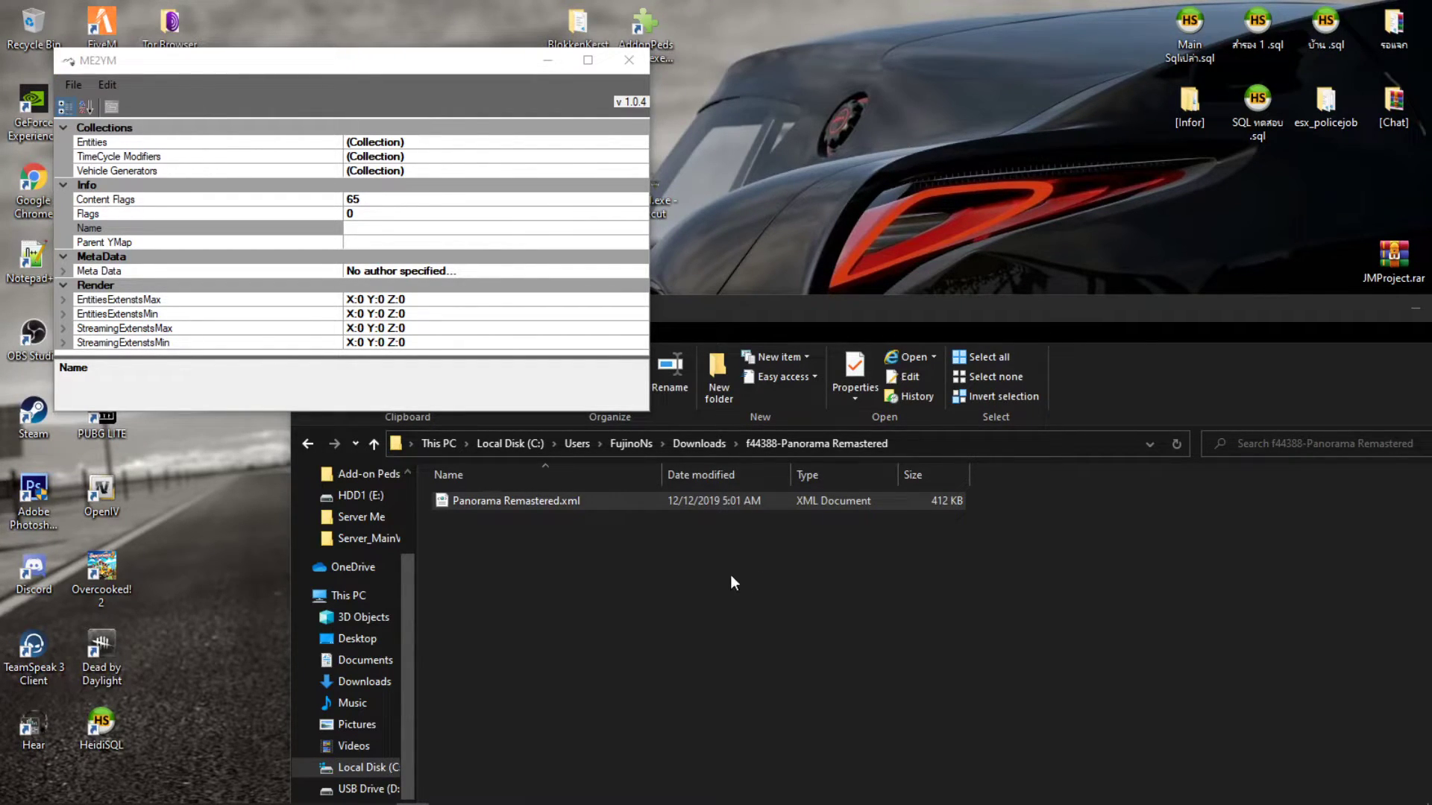
pyautogui.scroll(1, 164, 287)
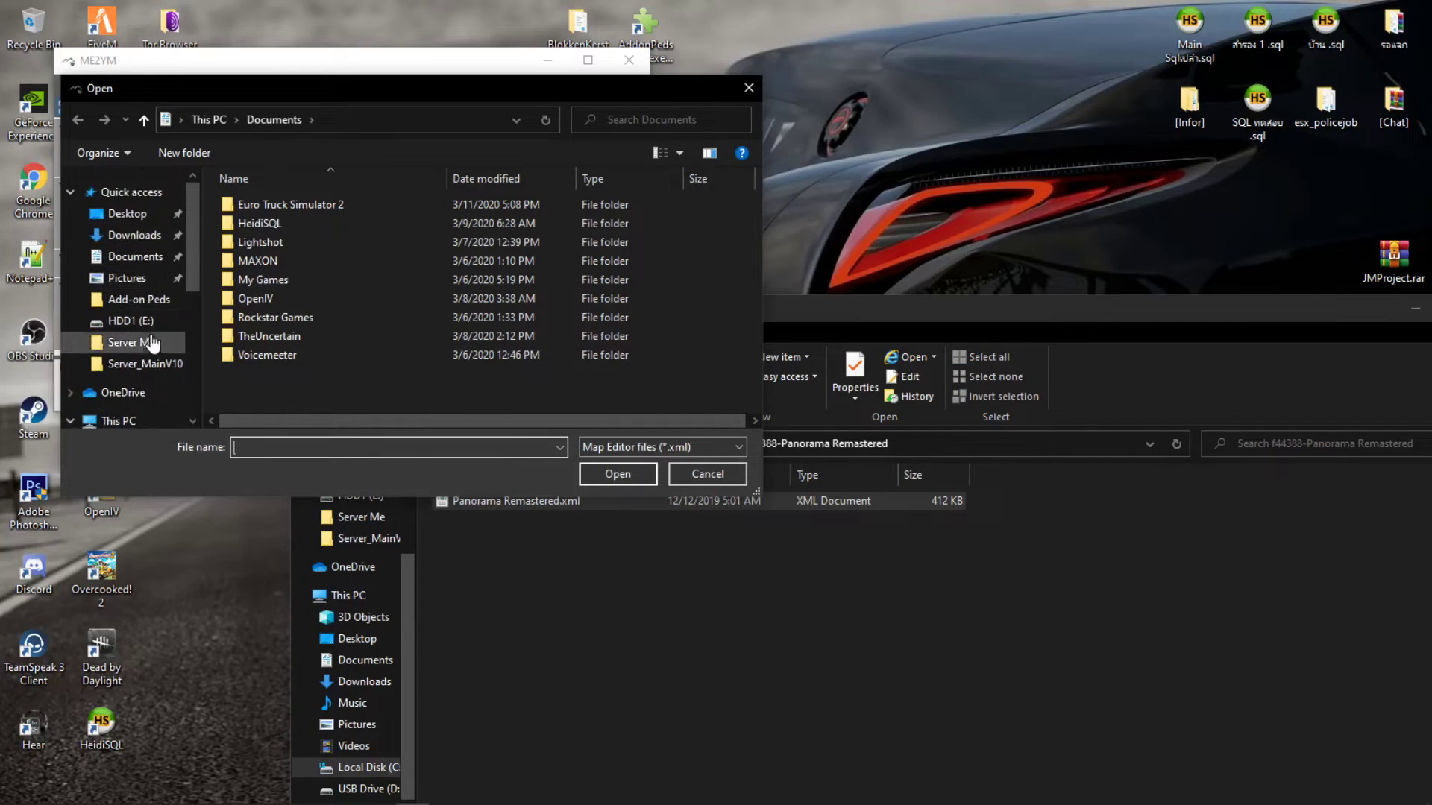
pyautogui.click(135, 235)
pyautogui.doubleClick(270, 233)
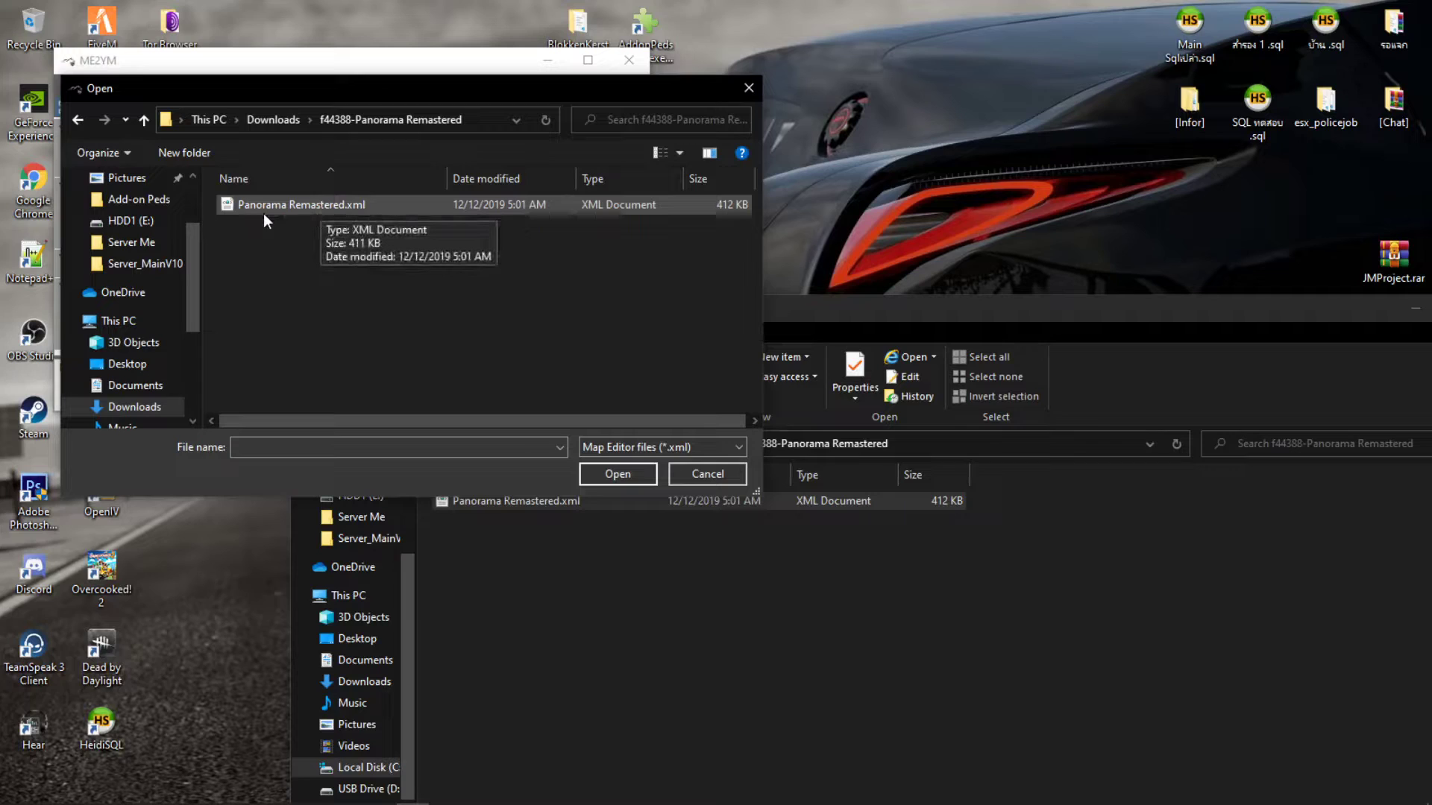
pyautogui.click(313, 205)
pyautogui.doubleClick(355, 209)
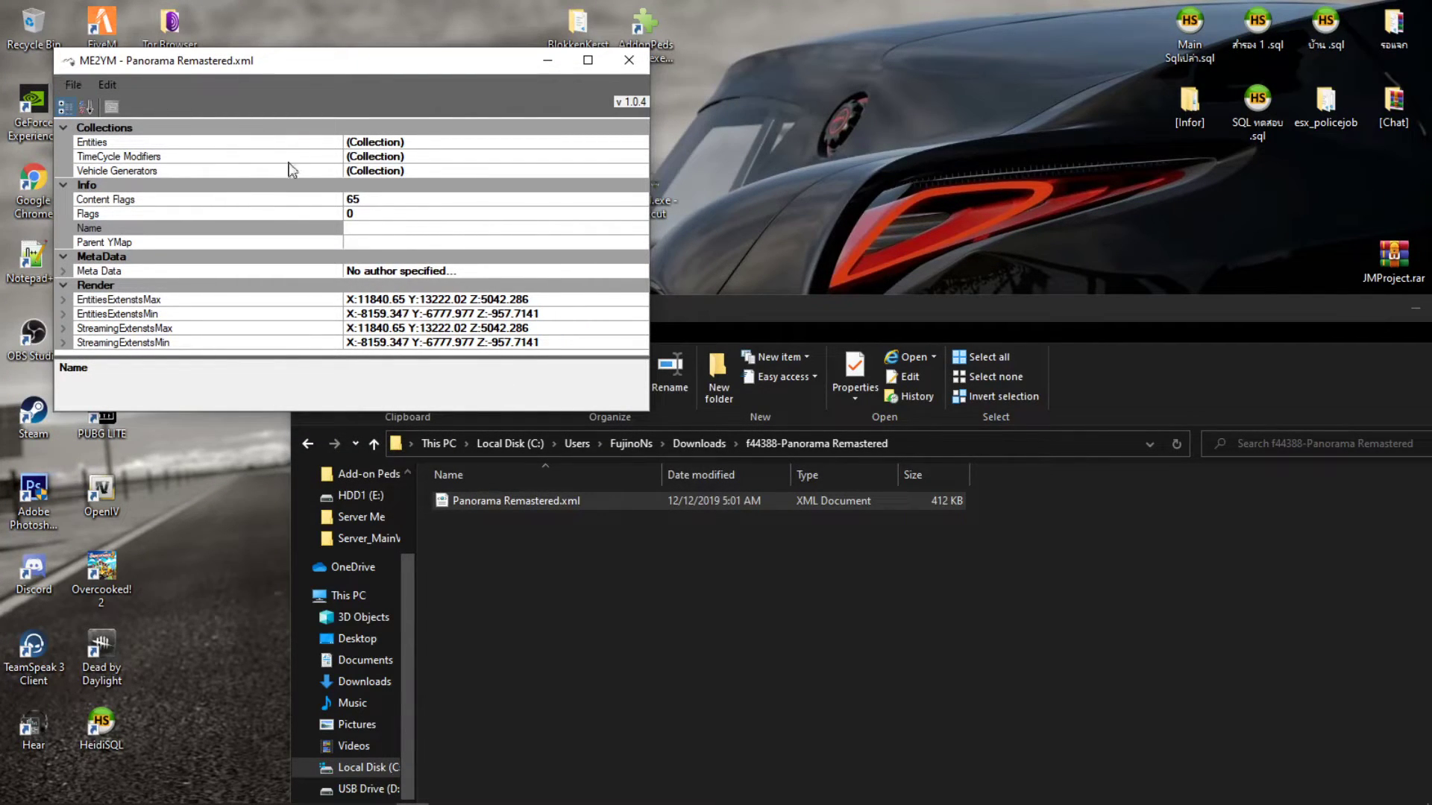
# Export the loaded map as a YMap file named 1 into the f44388-Panorama Remastered folder
pyautogui.click(73, 85)
pyautogui.click(104, 144)
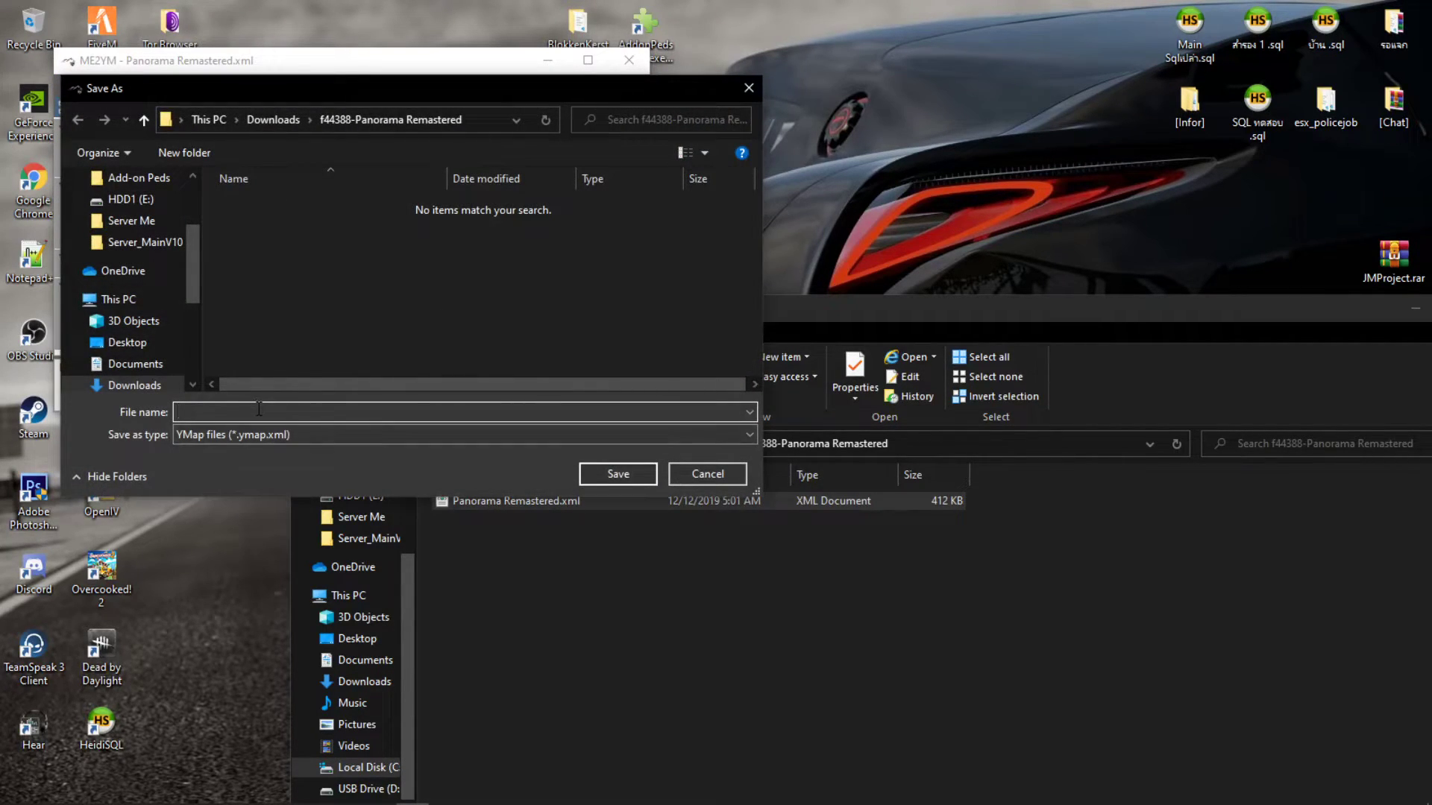
pyautogui.write('1')
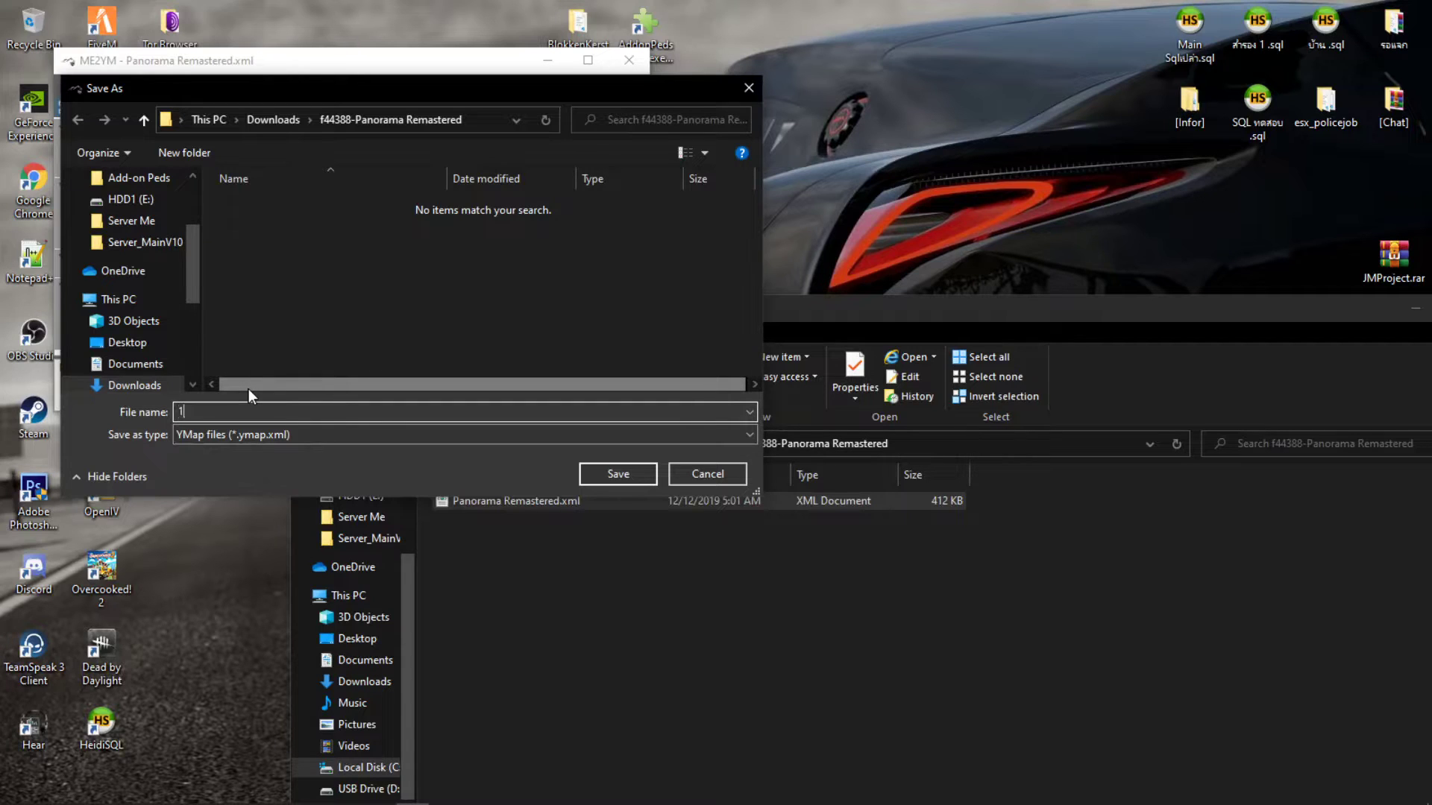
pyautogui.click(621, 473)
# Select both XML files in the mod folder, reposition the ME2YM window and close ME2YM
pyautogui.moveTo(562, 572); pyautogui.dragTo(546, 481)
pyautogui.moveTo(445, 68); pyautogui.dragTo(634, 136)
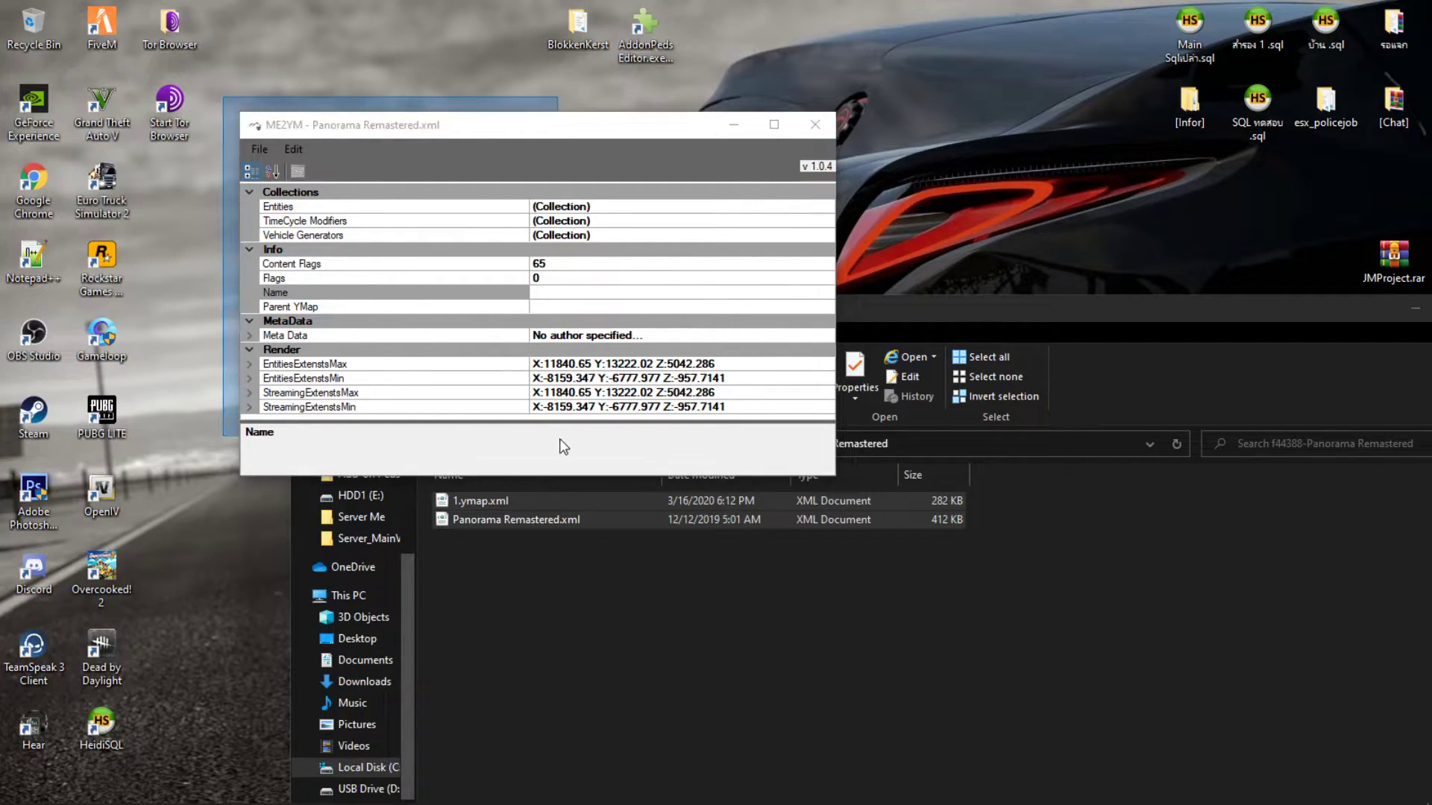
pyautogui.click(853, 168)
pyautogui.click(813, 125)
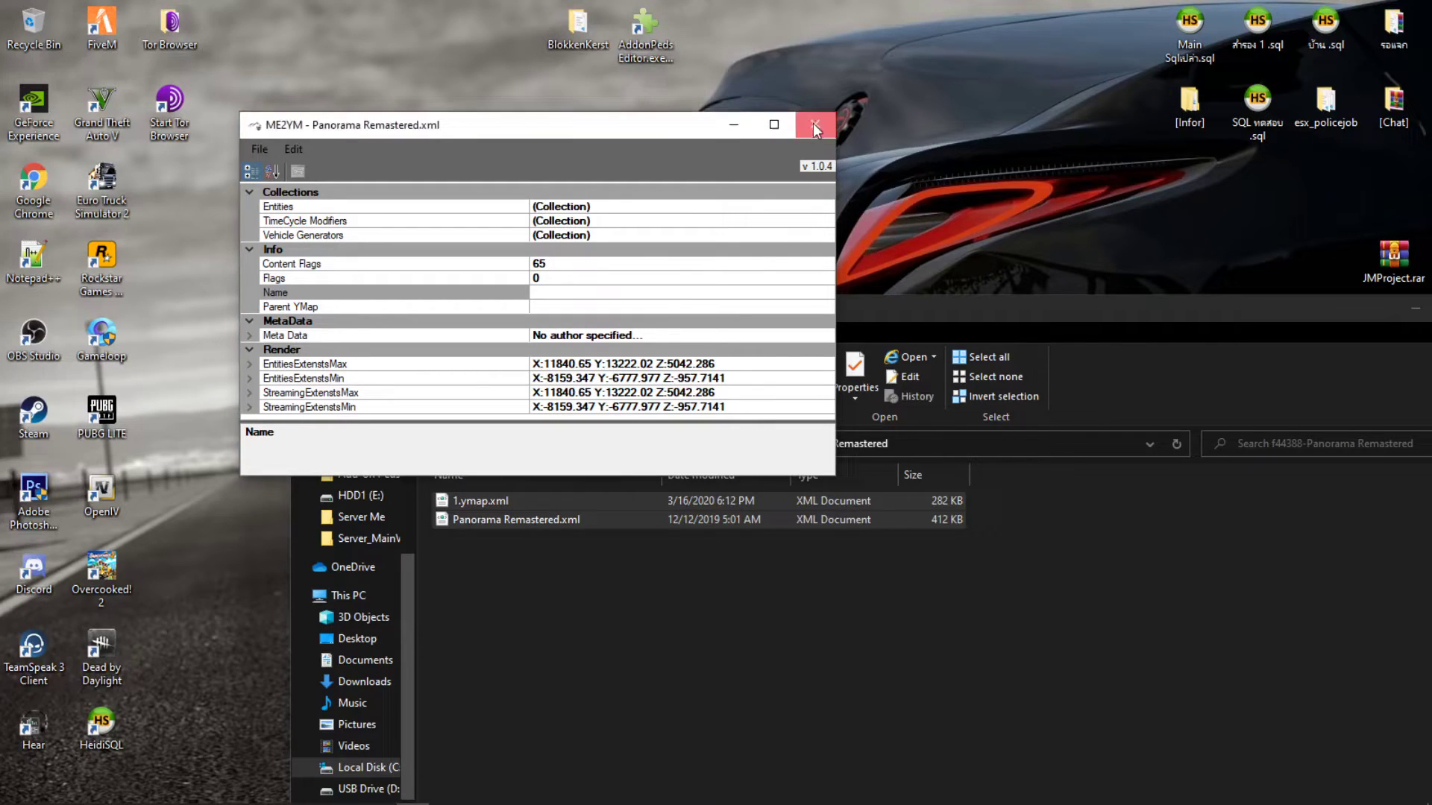
# Move the mod folder window to uncover the OpenIV shortcut and point out the XML files in the folder
pyautogui.moveTo(737, 322); pyautogui.dragTo(865, 167)
pyautogui.moveTo(662, 430); pyautogui.dragTo(652, 349)
pyautogui.click(252, 458)
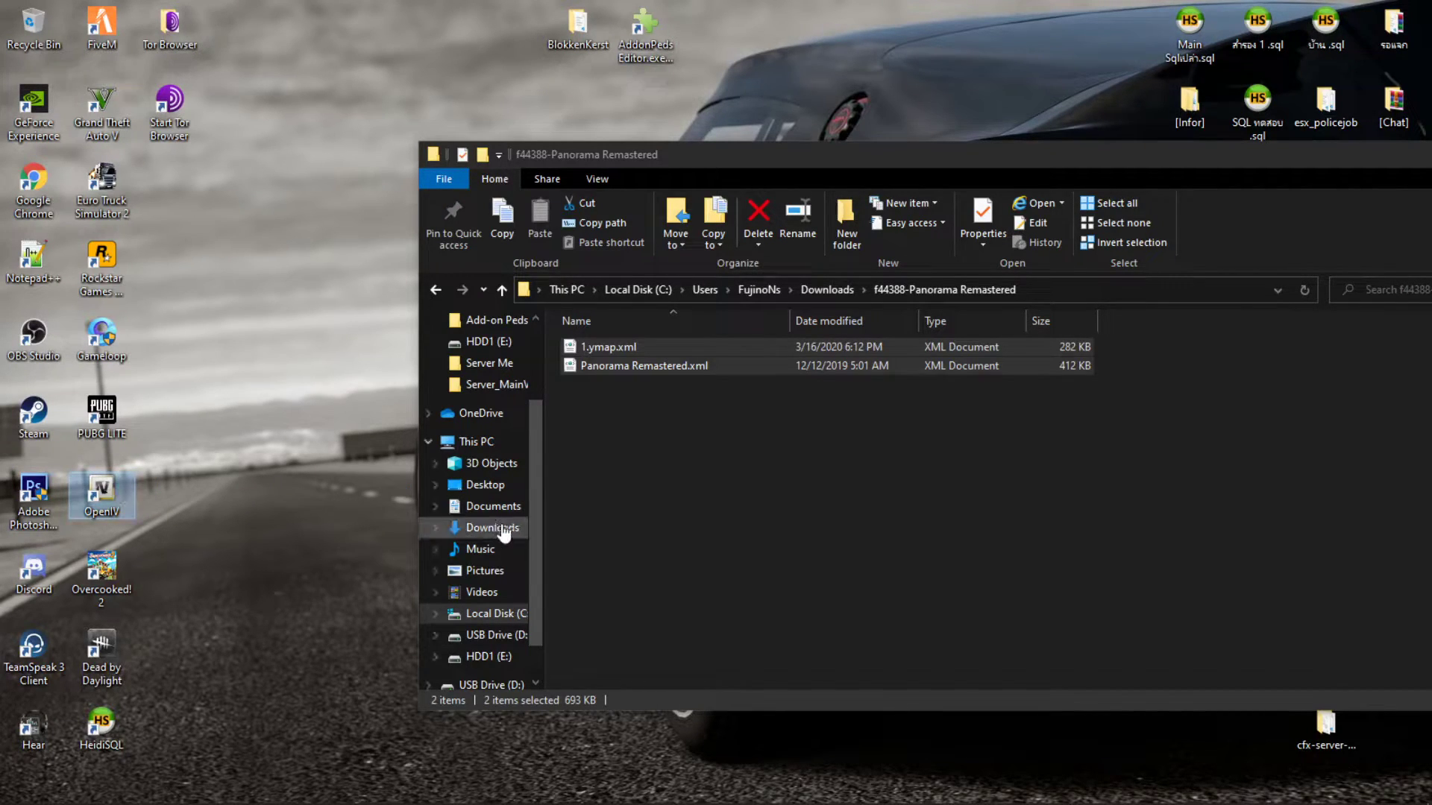
pyautogui.moveTo(779, 422); pyautogui.dragTo(762, 369)
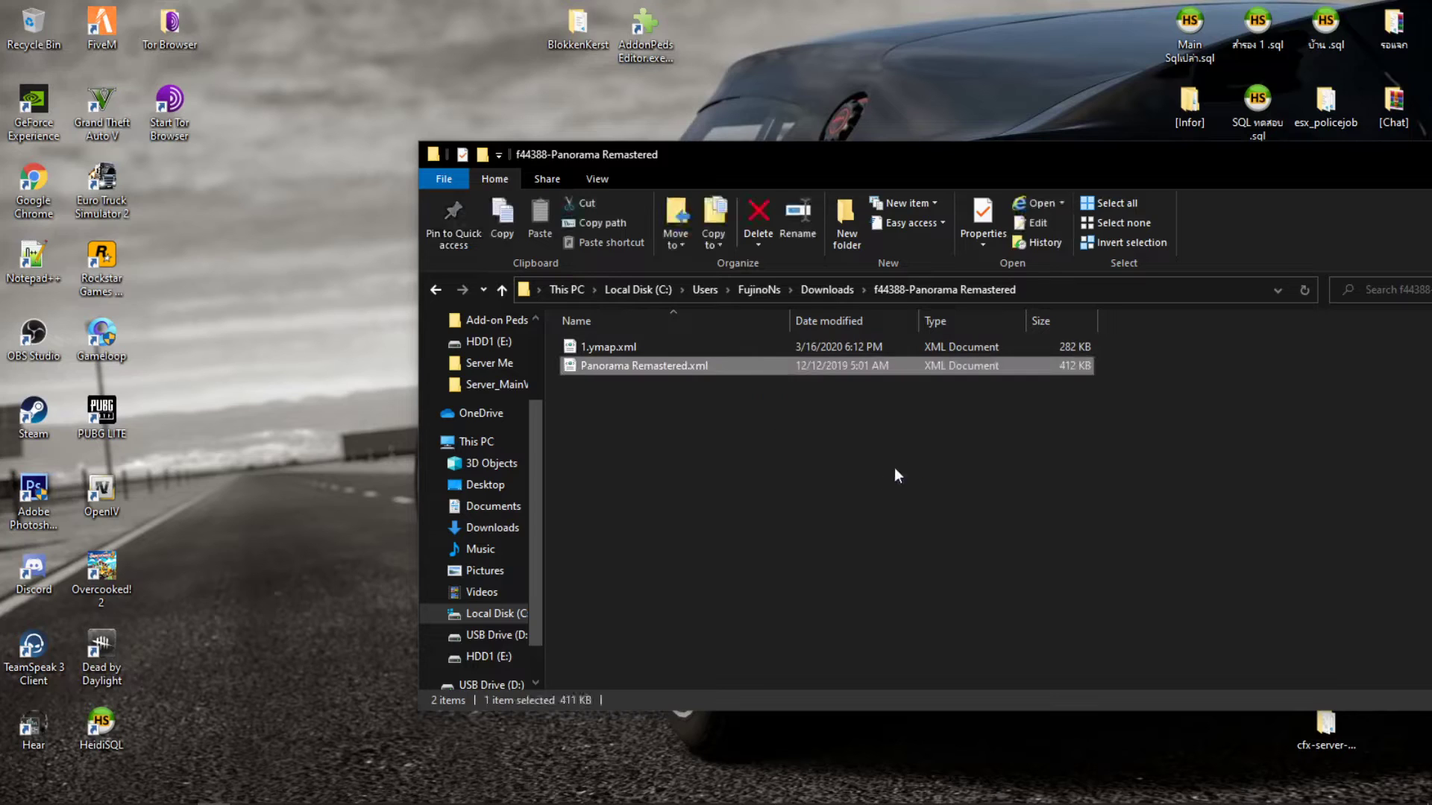
pyautogui.click(847, 456)
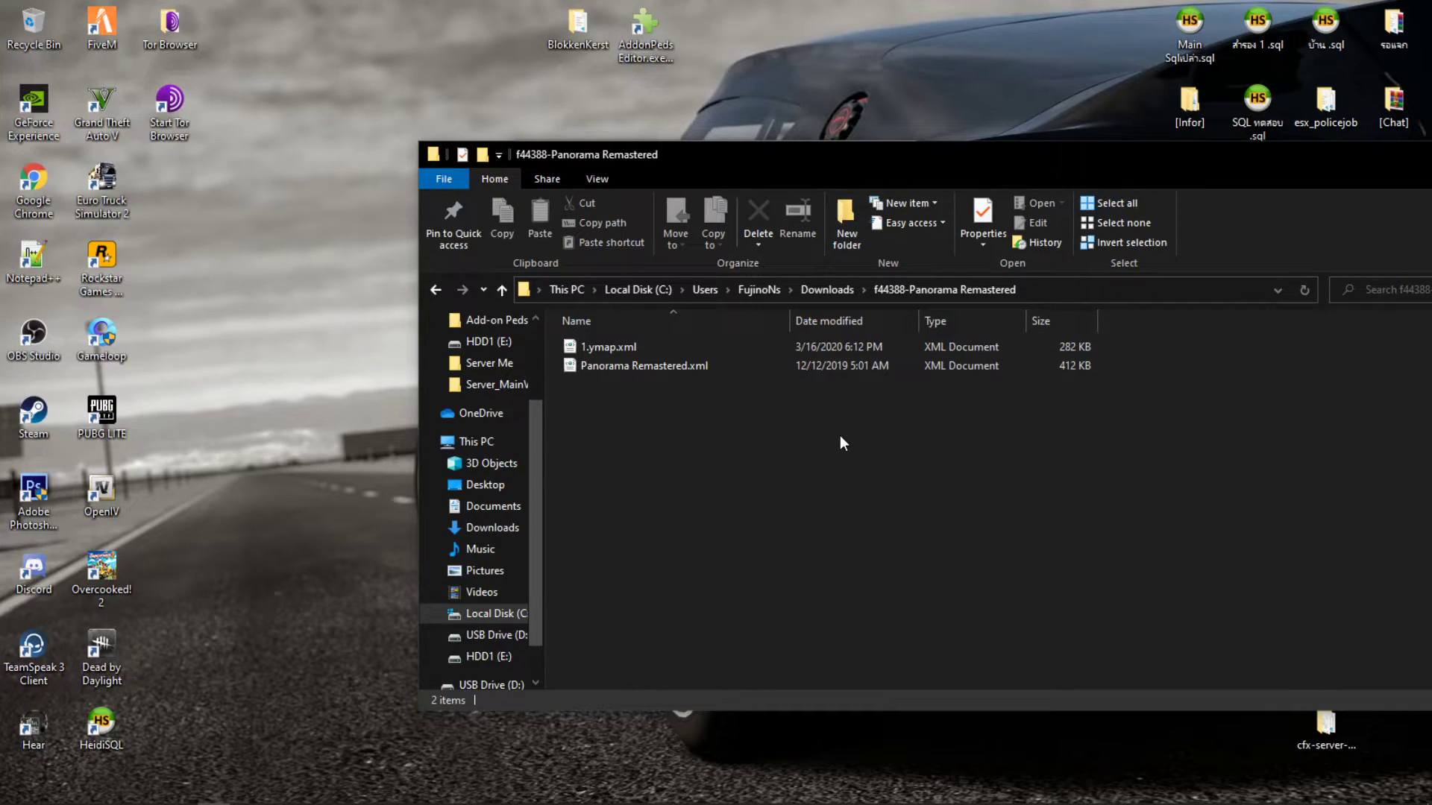
# Launch OpenIV for GTA V, place its window beside the mod folder window and turn on edit mode
pyautogui.moveTo(910, 167); pyautogui.dragTo(1084, 181)
pyautogui.moveTo(604, 150); pyautogui.dragTo(377, 113)
pyautogui.click(379, 384)
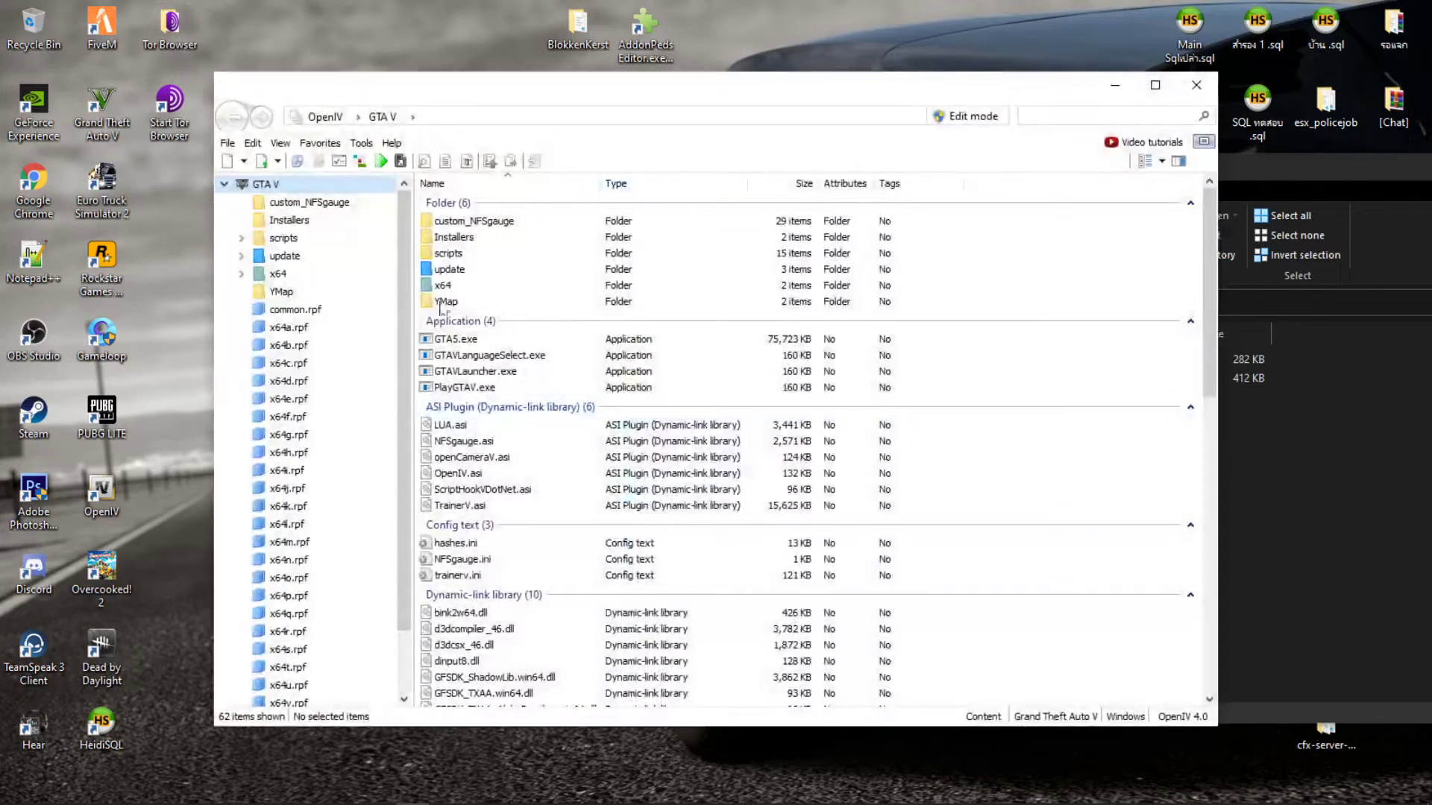
pyautogui.moveTo(745, 107); pyautogui.dragTo(556, 111)
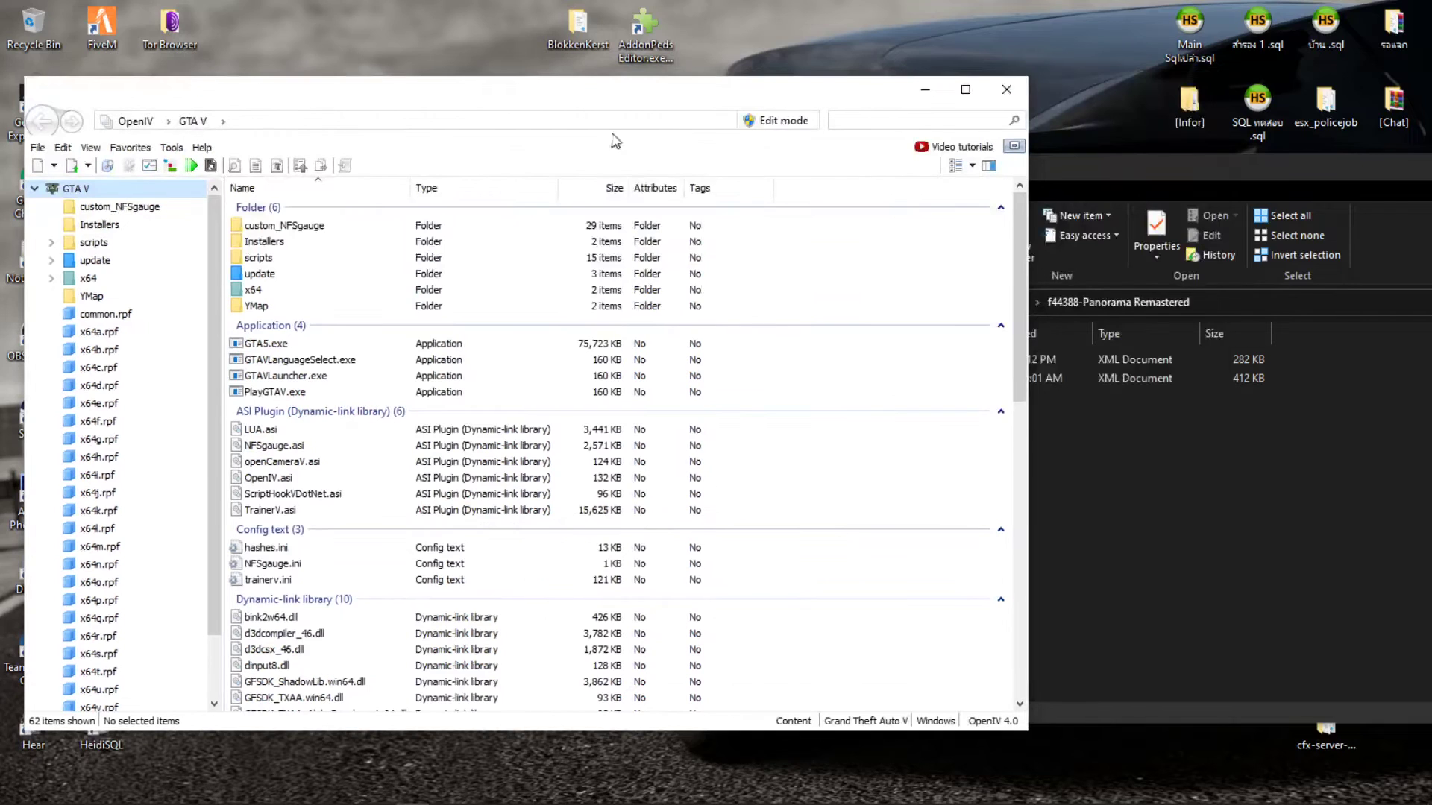
pyautogui.click(800, 123)
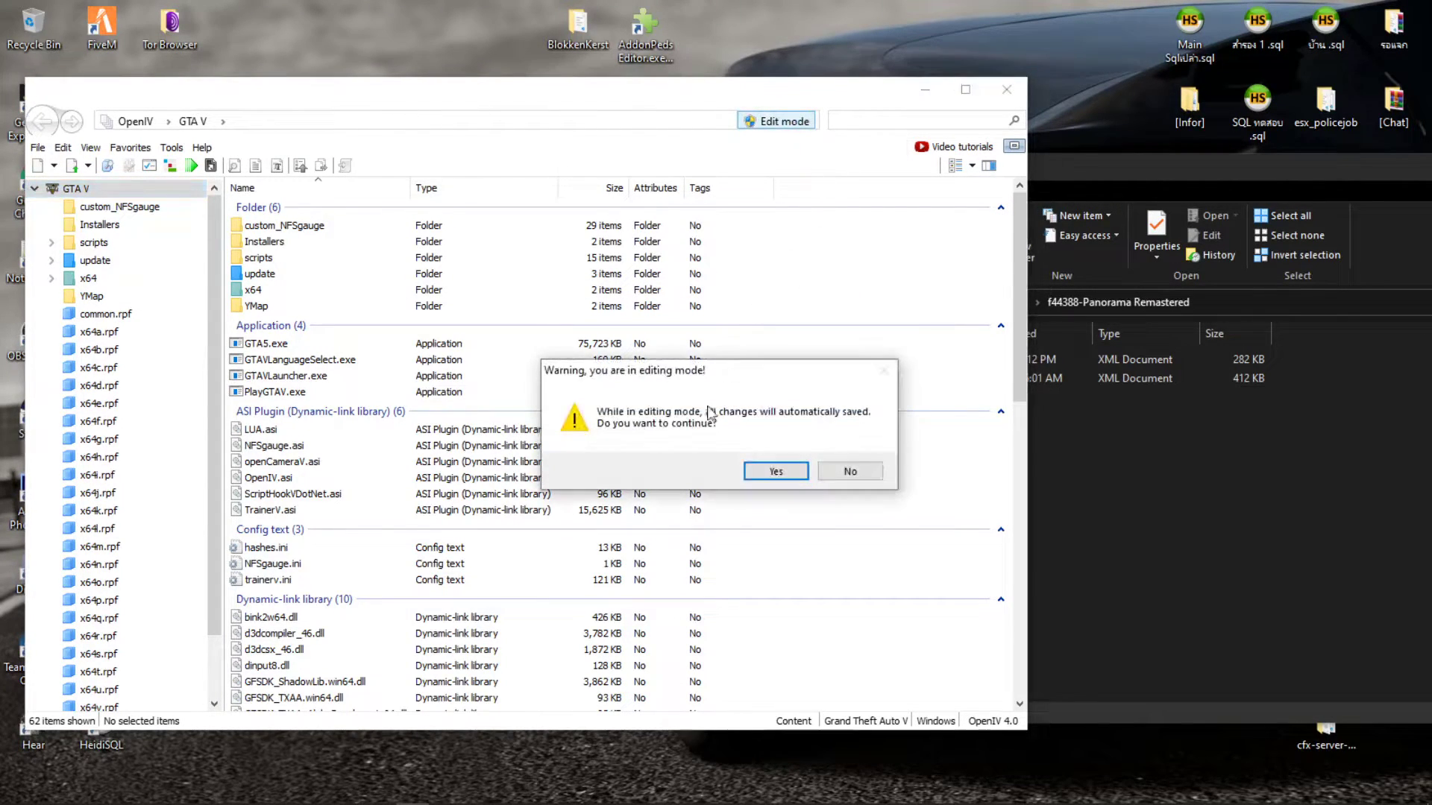
pyautogui.click(777, 472)
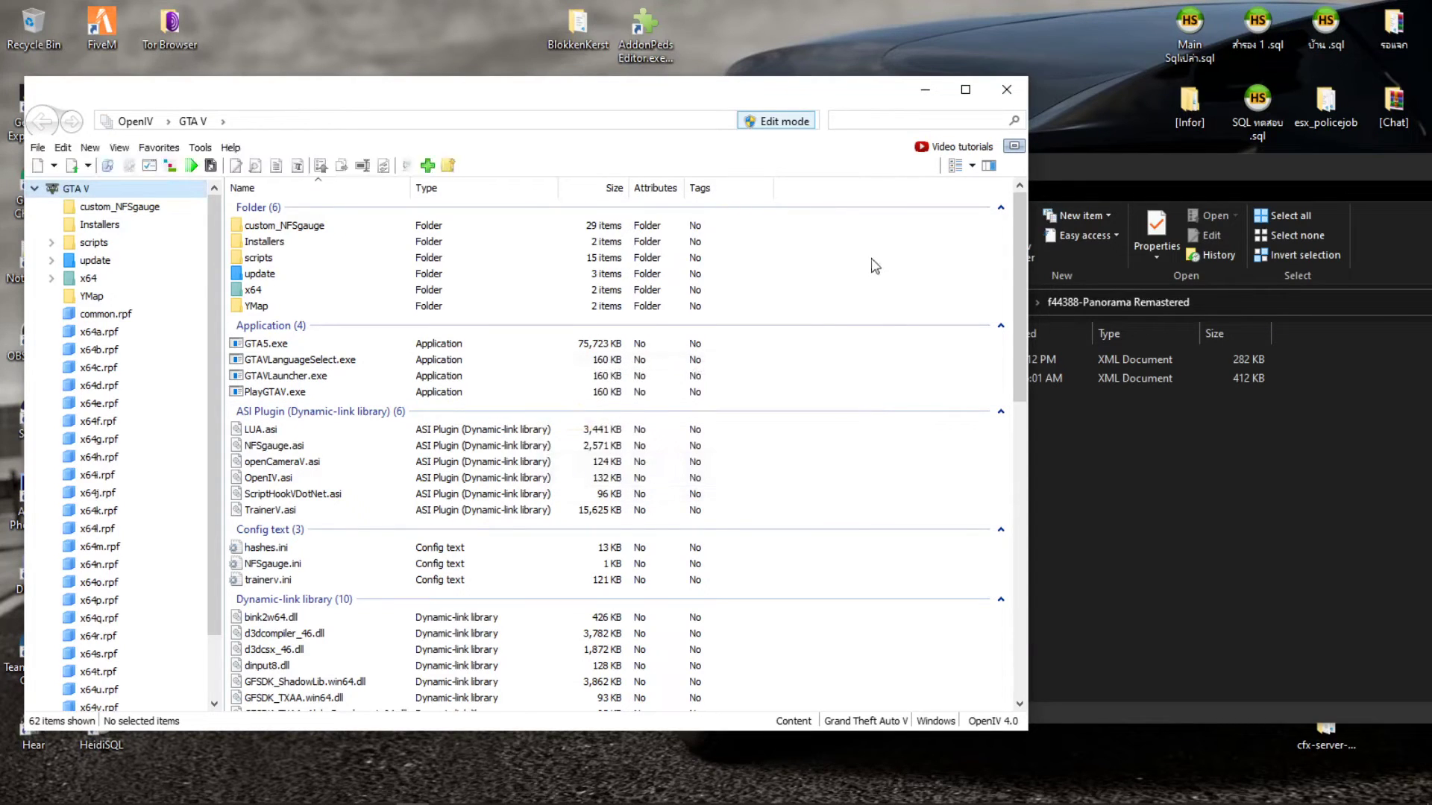
# Delete the existing YMap folder from the GTA V root folder
pyautogui.click(601, 306)
pyautogui.rightClick(601, 307)
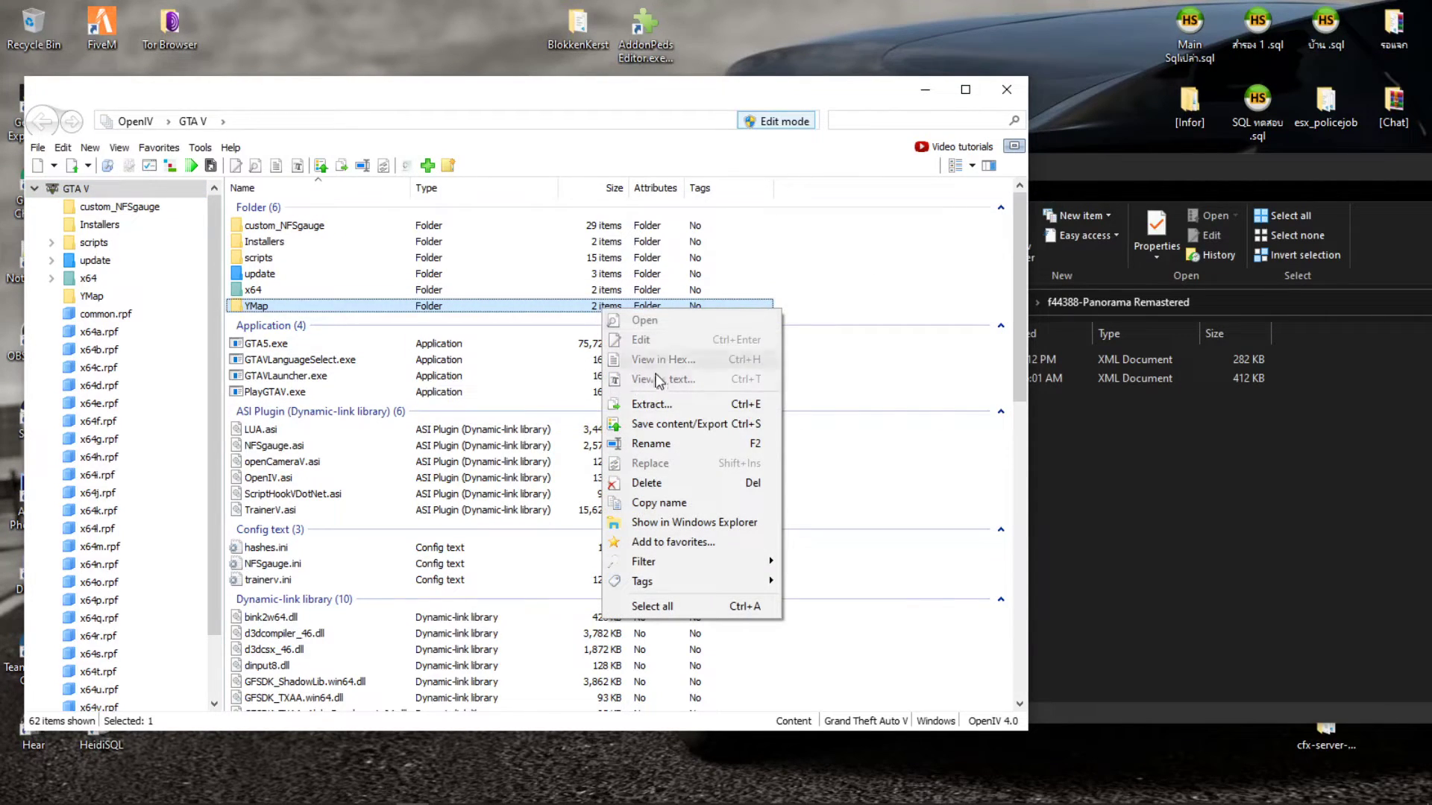
pyautogui.click(647, 484)
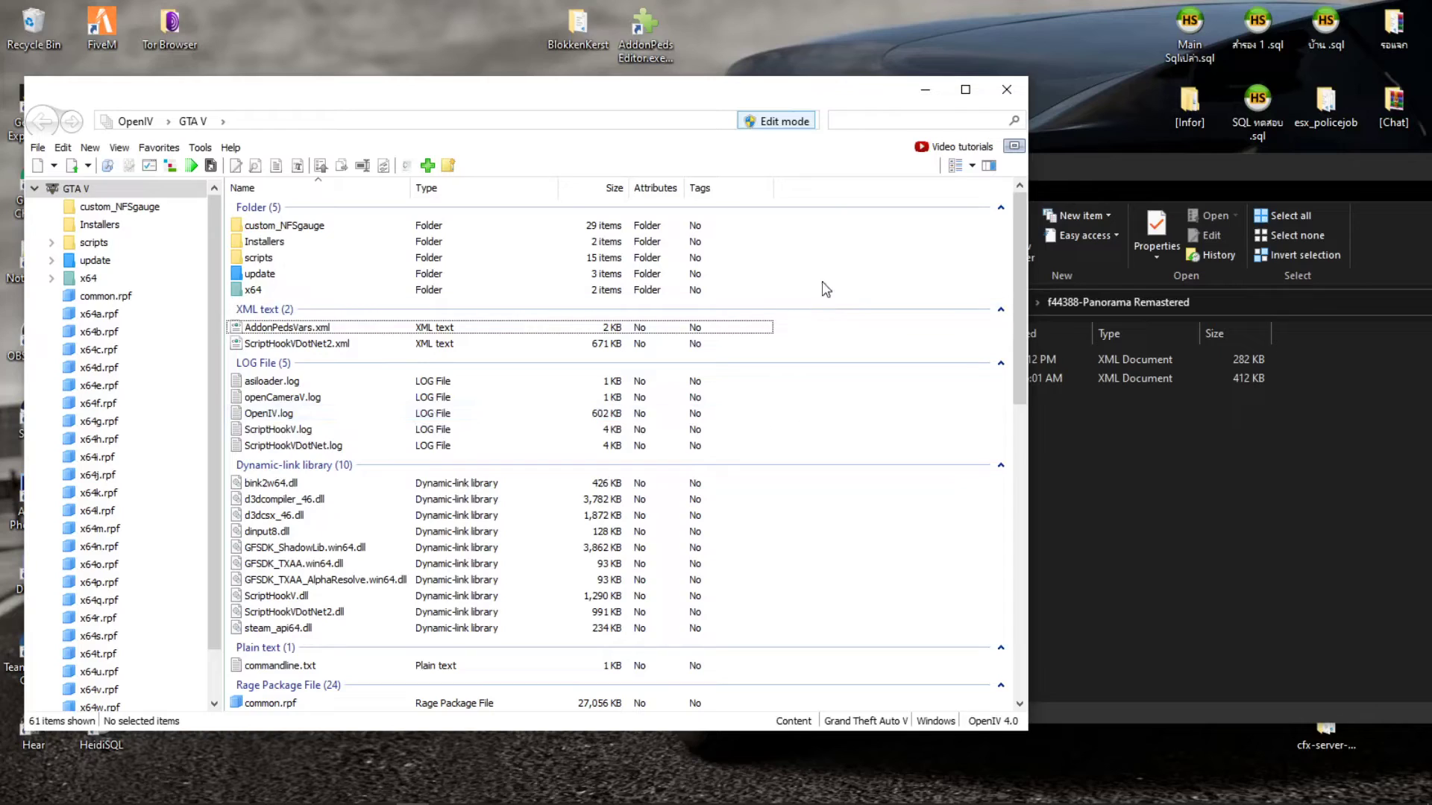
# Create a new folder named YMap in the GTA V root and open it
pyautogui.rightClick(817, 256)
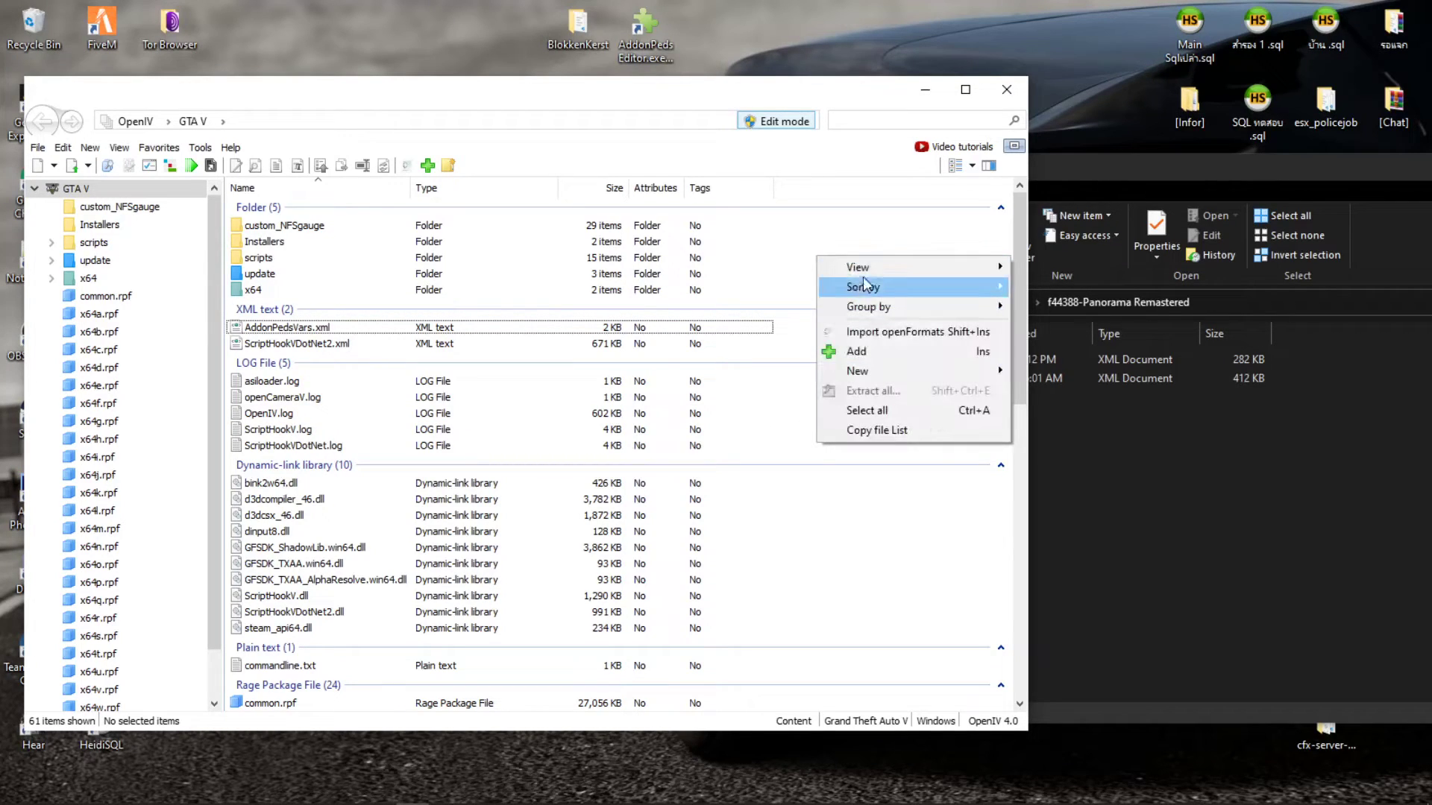
pyautogui.moveTo(855, 379)
pyautogui.click(1052, 371)
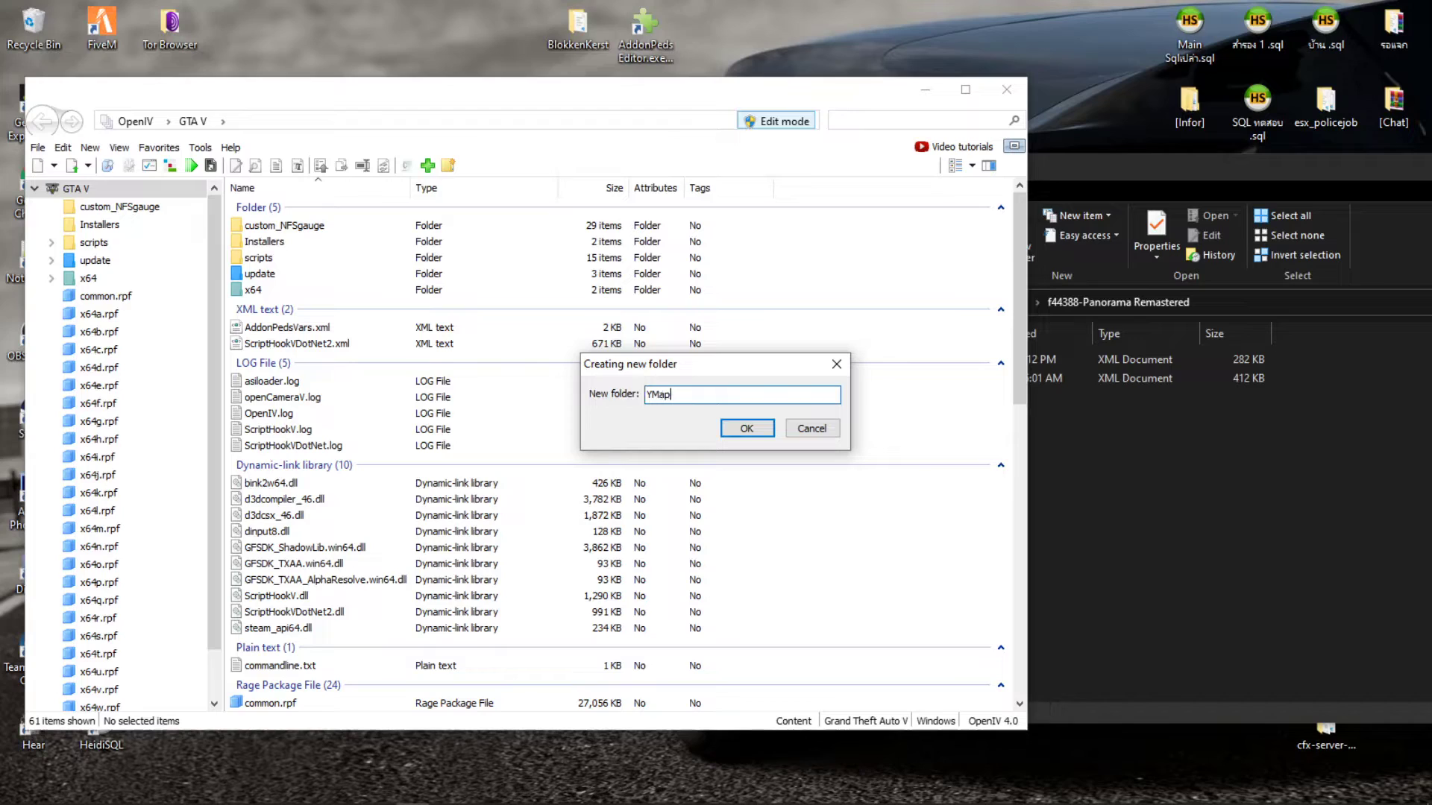
pyautogui.press('Return')
pyautogui.click(290, 309)
pyautogui.doubleClick(302, 307)
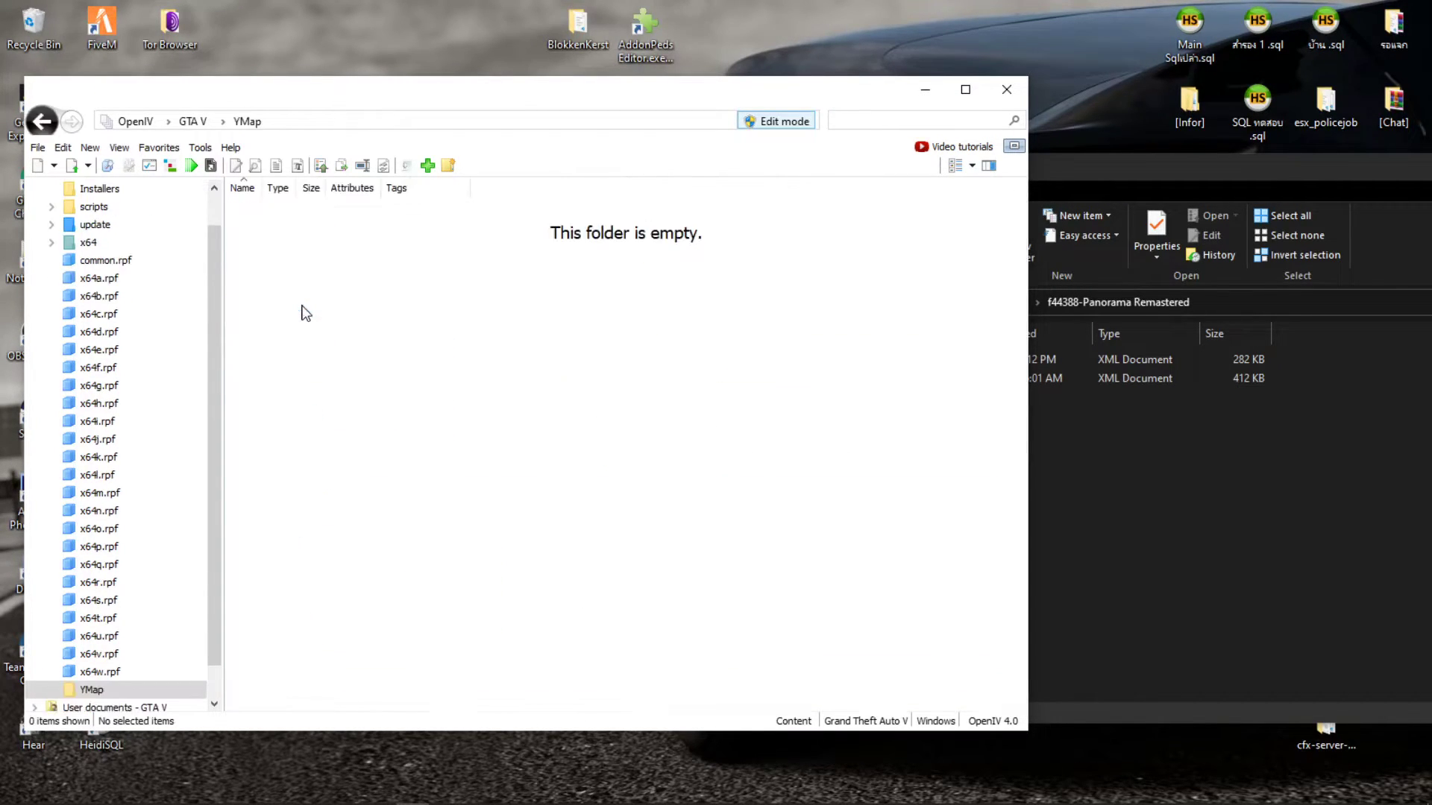
# Import 1.ymap.xml from the f44388-Panorama Remastered folder into the empty YMap folder, converting it to a ymap
pyautogui.click(1173, 436)
pyautogui.moveTo(841, 172); pyautogui.dragTo(1031, 163)
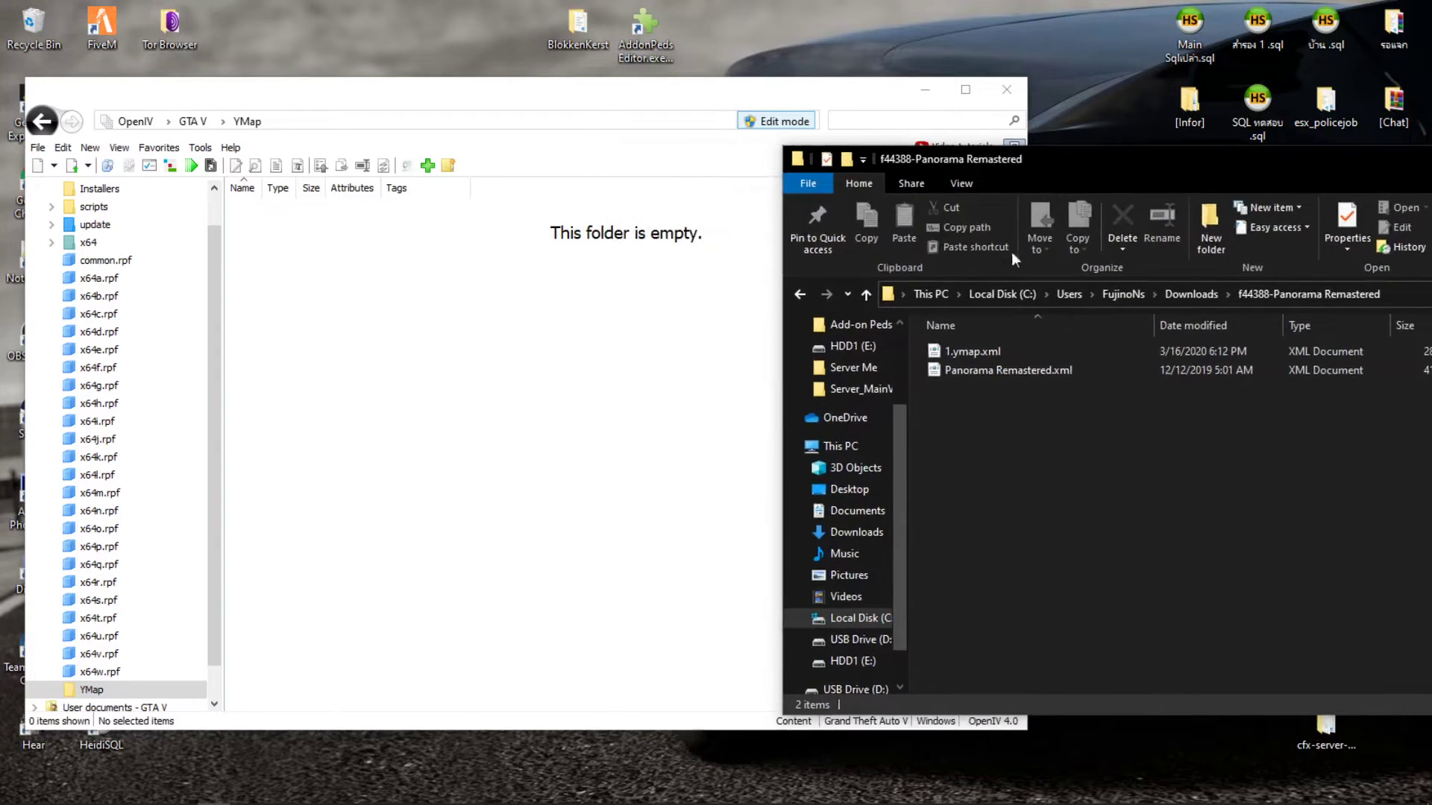
pyautogui.click(981, 353)
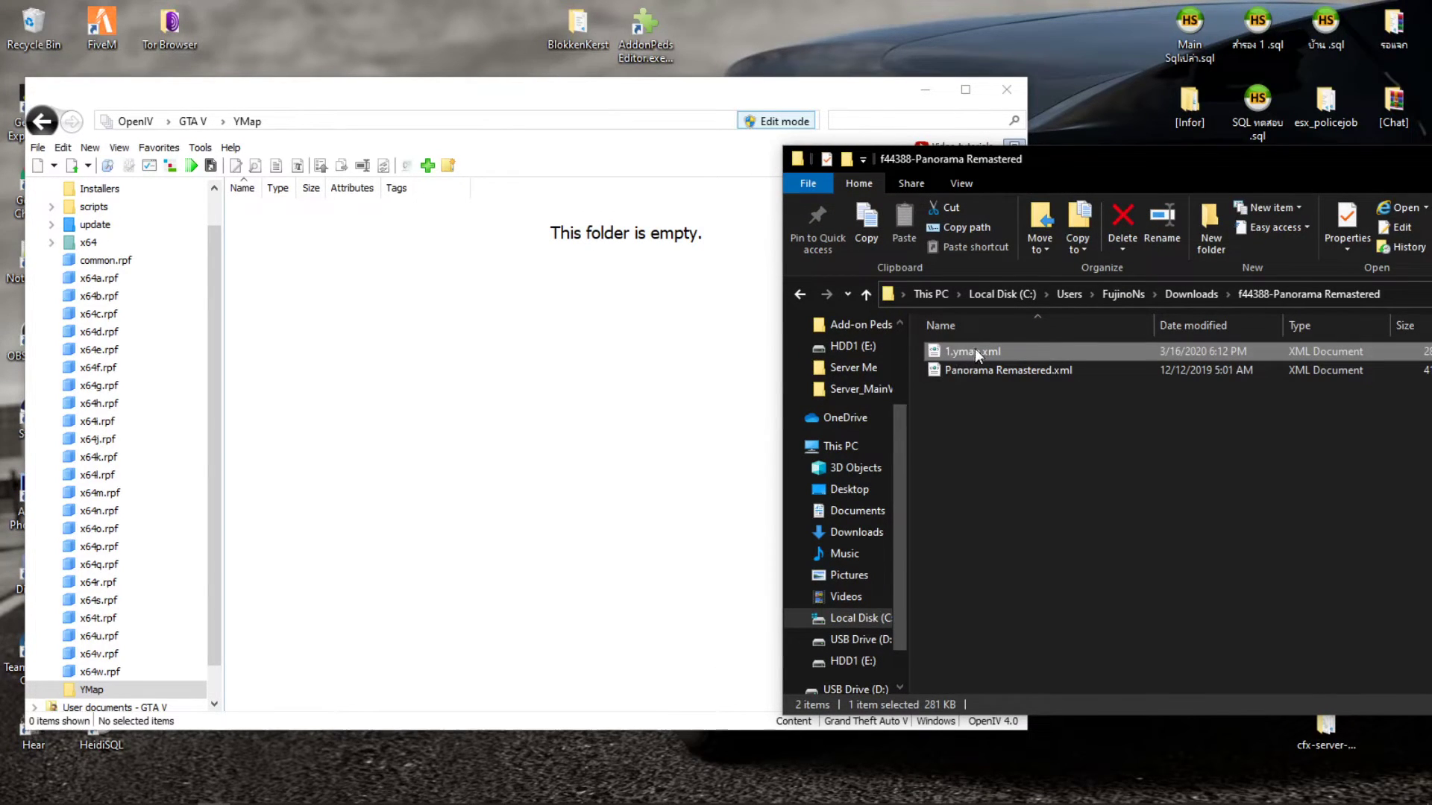
pyautogui.keyDown('ctrl'); pyautogui.click(988, 369); pyautogui.keyUp('ctrl')
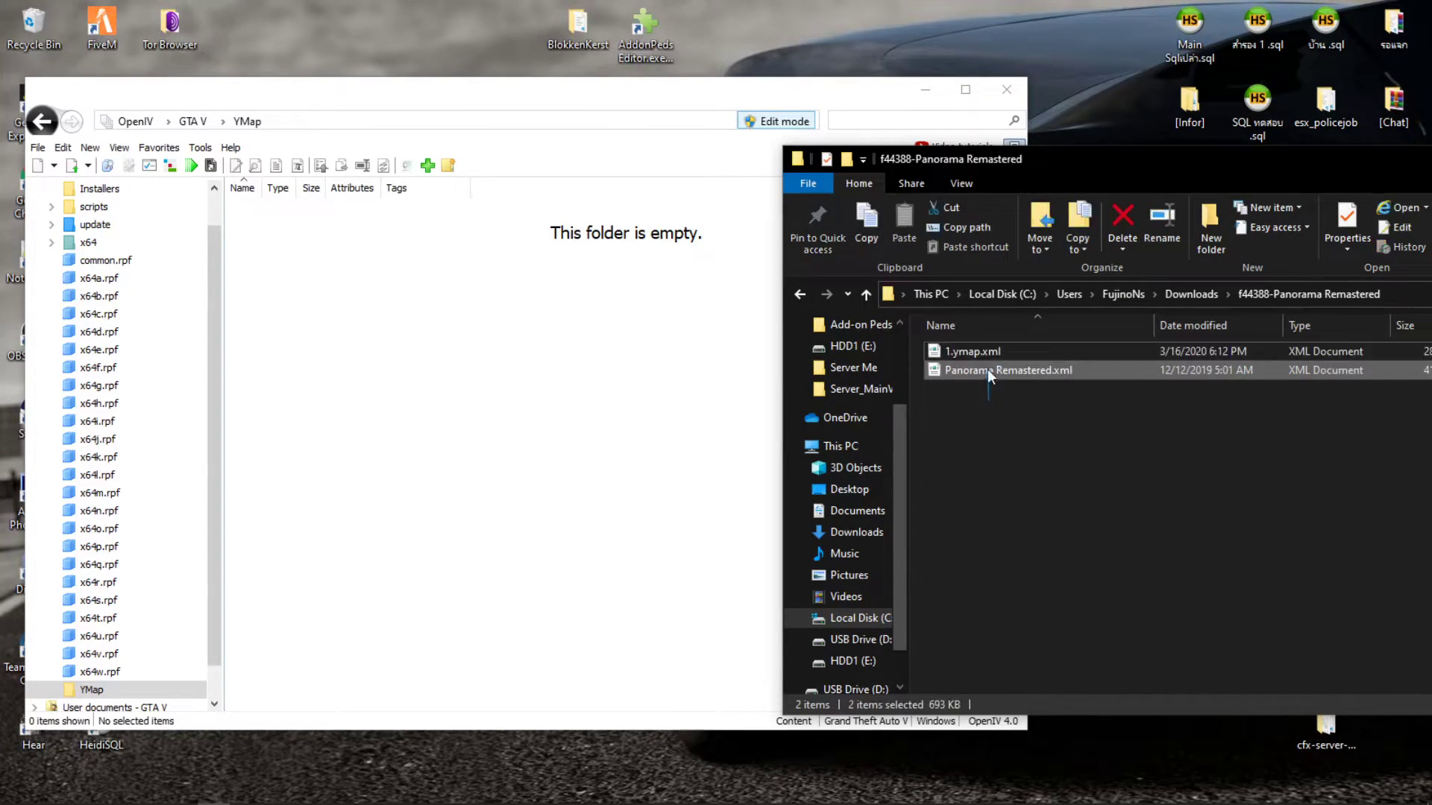
pyautogui.click(973, 352)
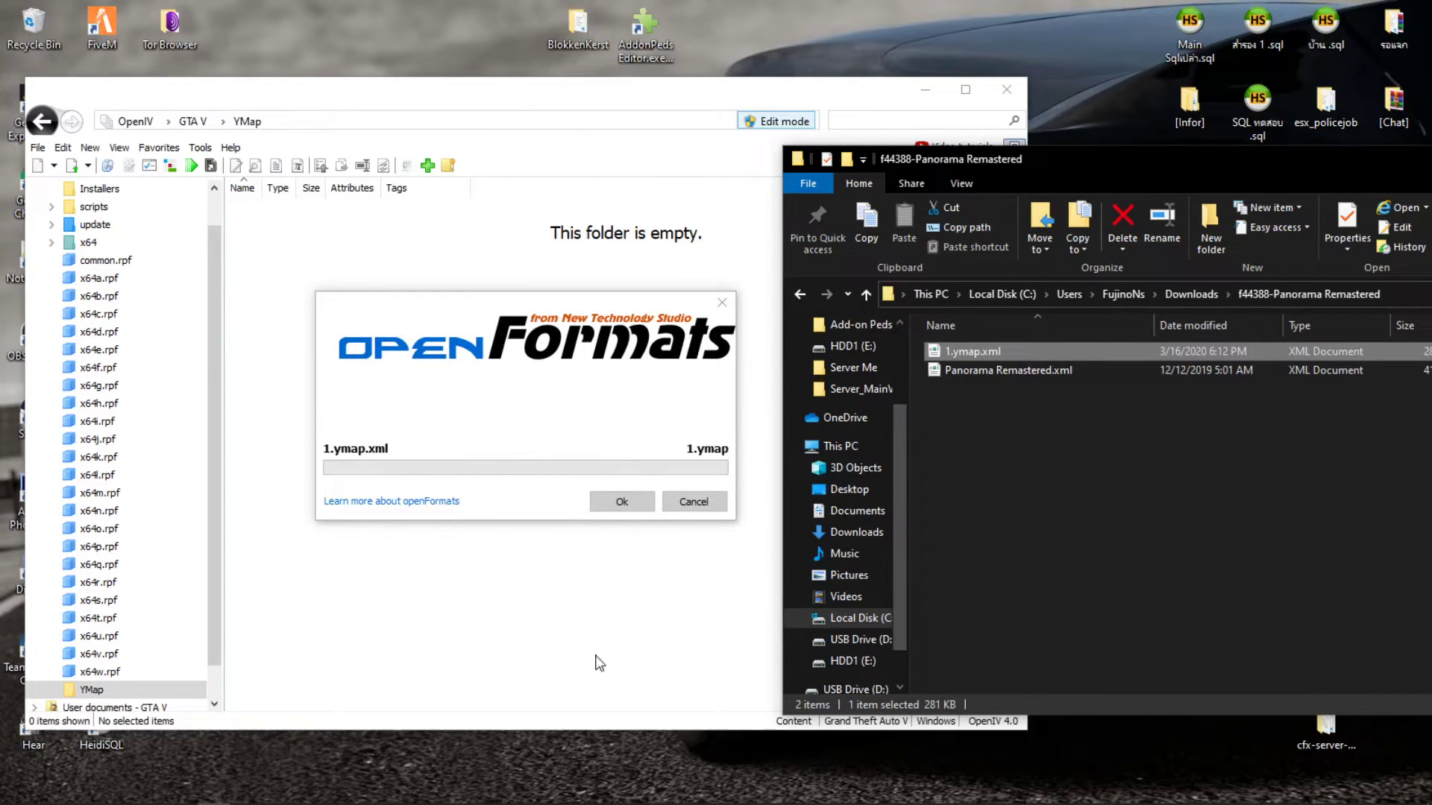
# Extract the converted 1.ymap from the YMap folder into the f44388-Panorama Remastered folder
pyautogui.click(511, 225)
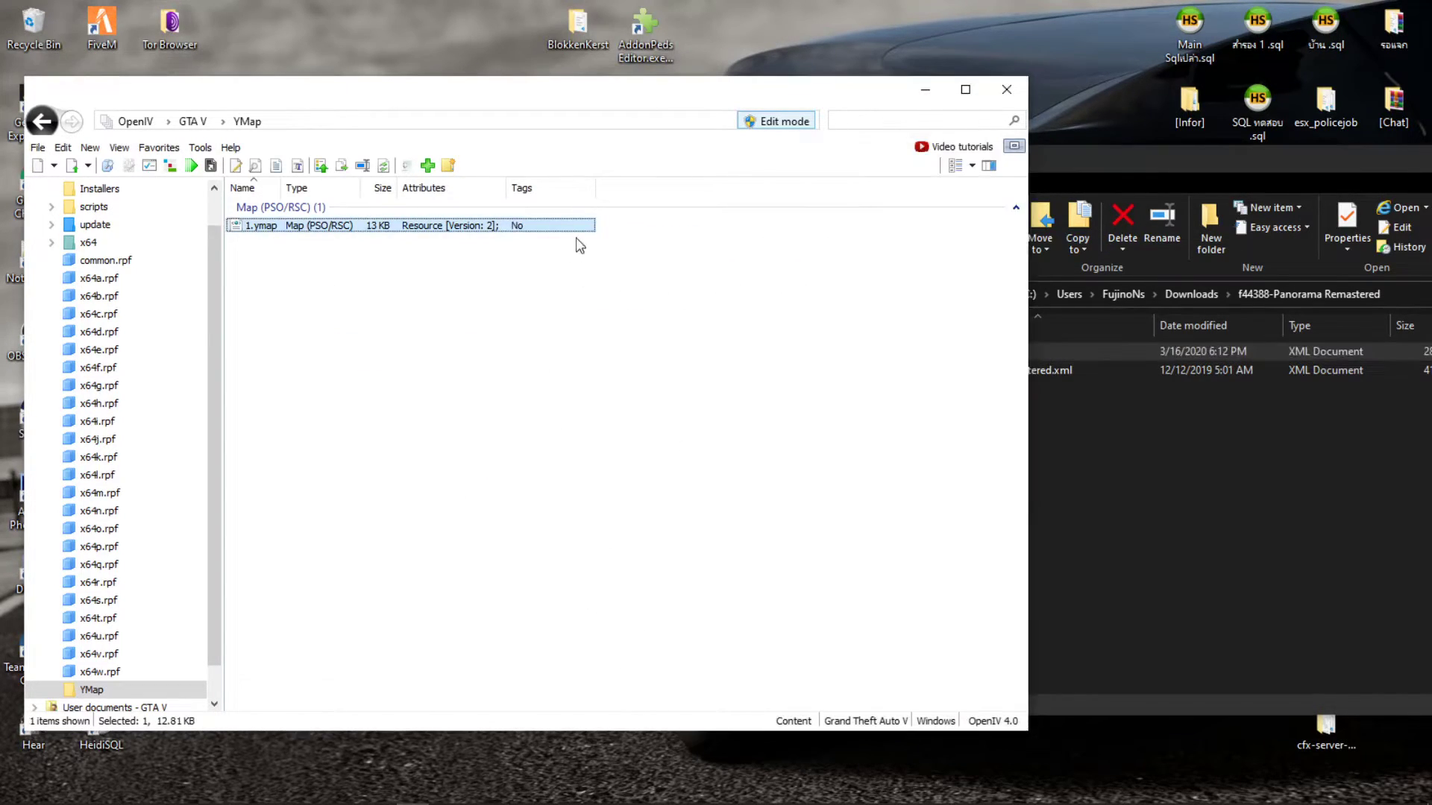
pyautogui.moveTo(1094, 551); pyautogui.dragTo(1095, 552)
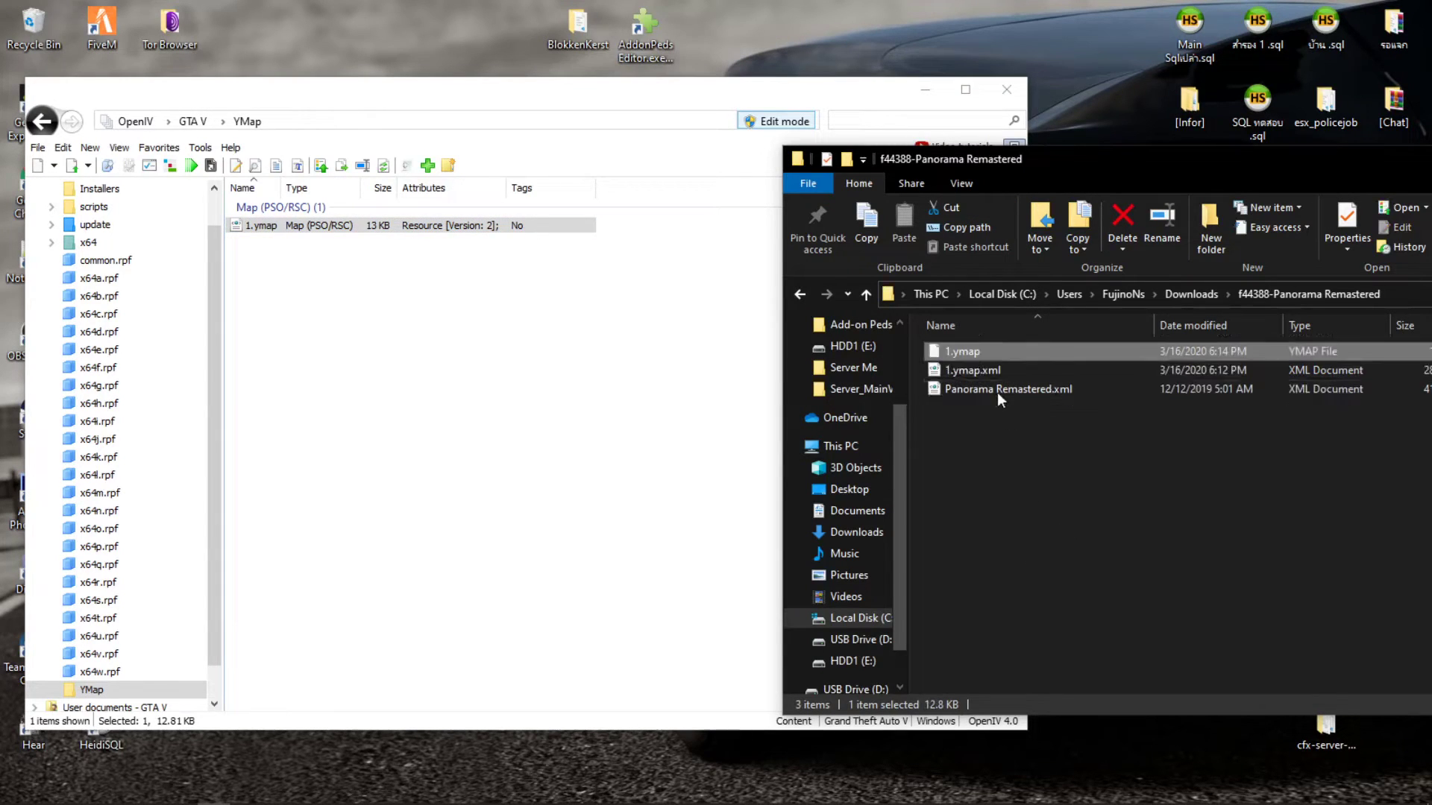
pyautogui.moveTo(1123, 161); pyautogui.dragTo(605, 163)
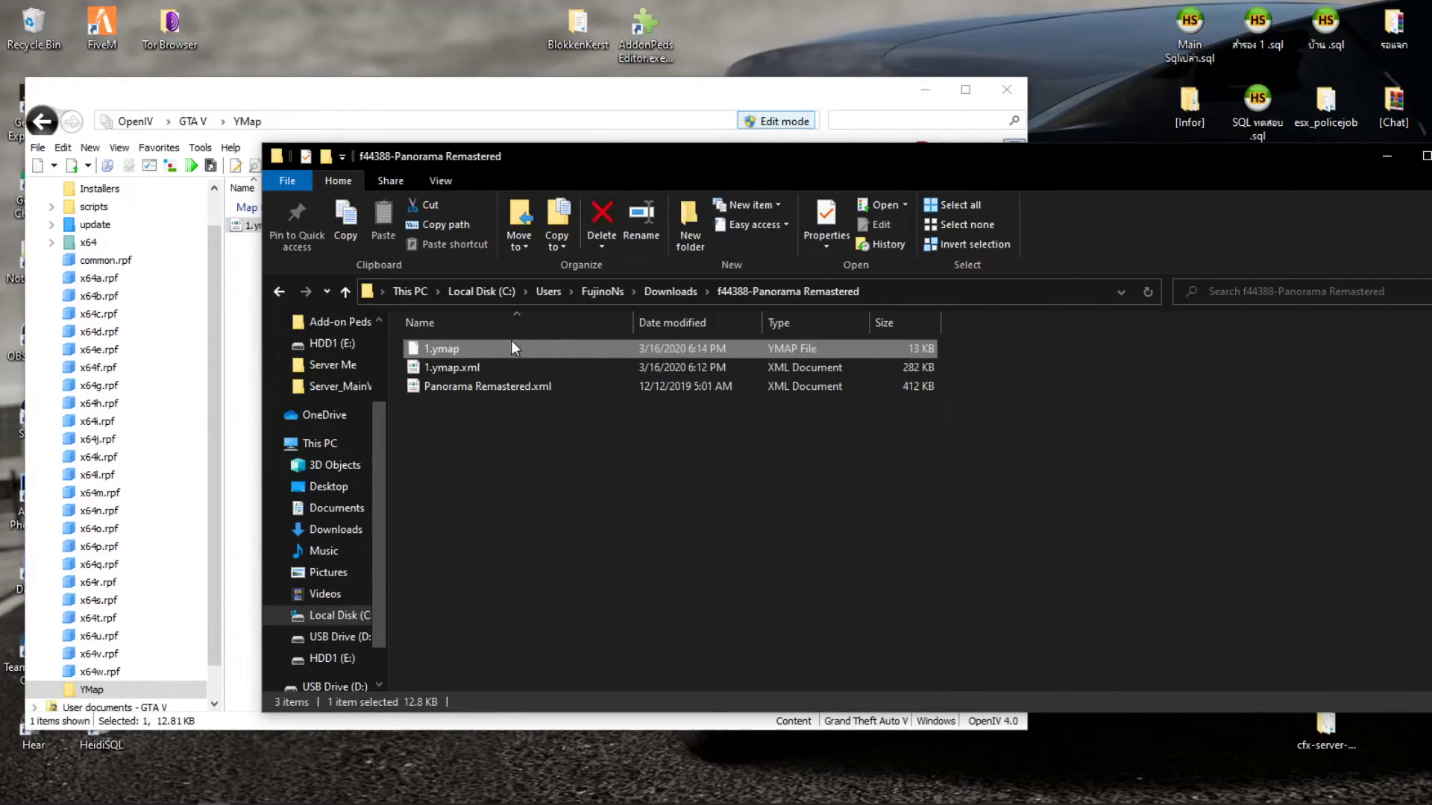
# Delete 1.ymap from the YMap folder in OpenIV, turn off edit mode and close OpenIV
pyautogui.click(549, 93)
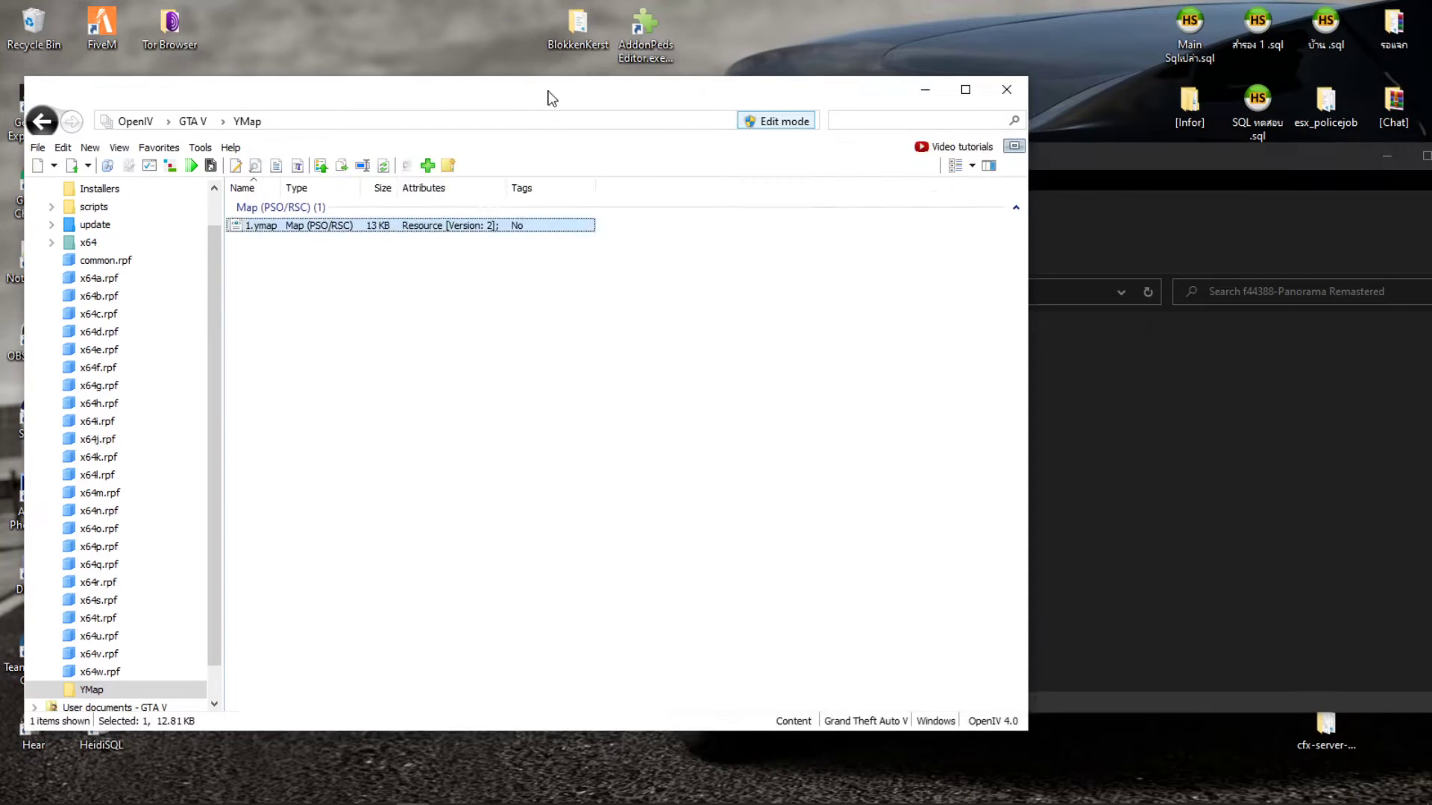
pyautogui.click(496, 226)
pyautogui.rightClick(498, 225)
pyautogui.click(582, 403)
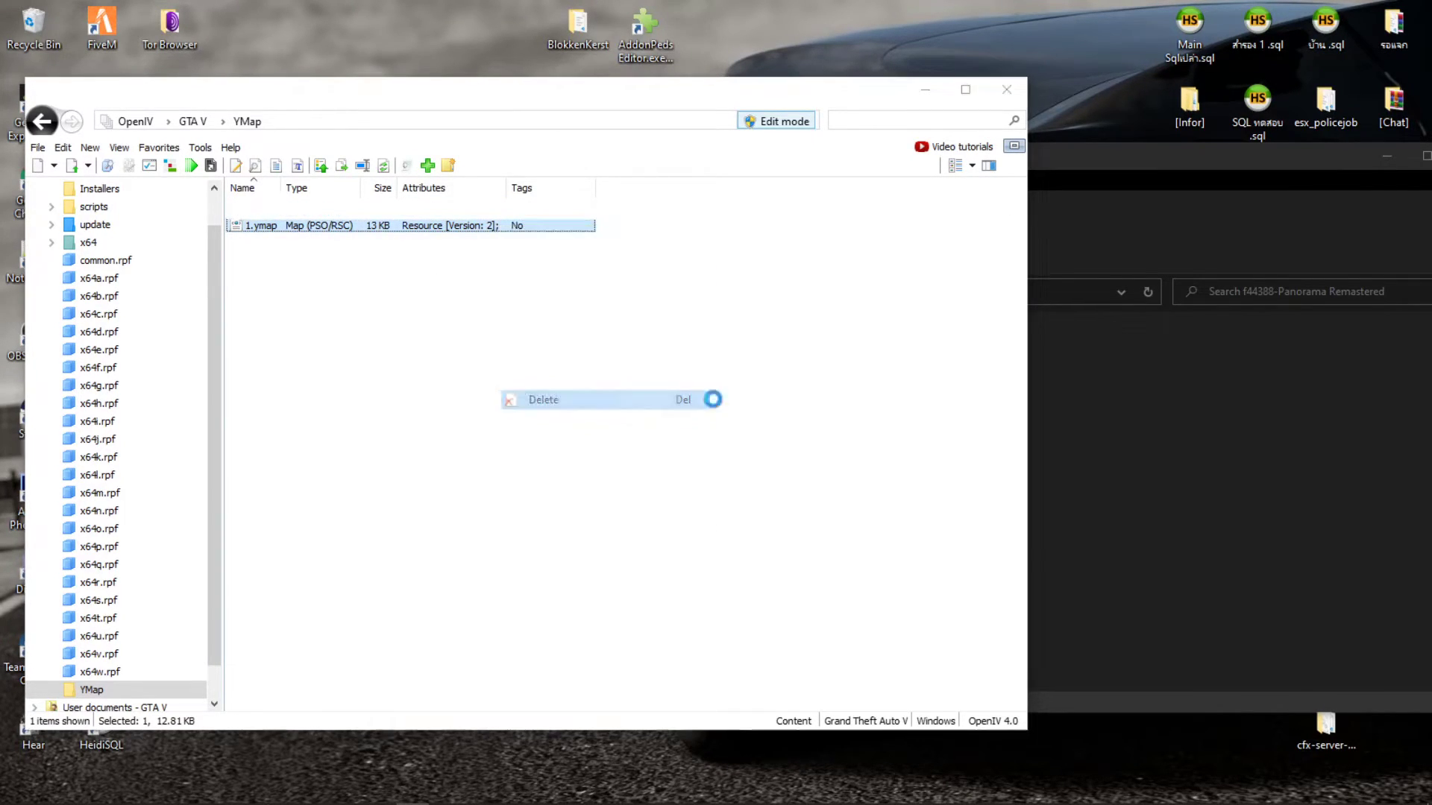
pyautogui.click(778, 123)
pyautogui.click(1006, 89)
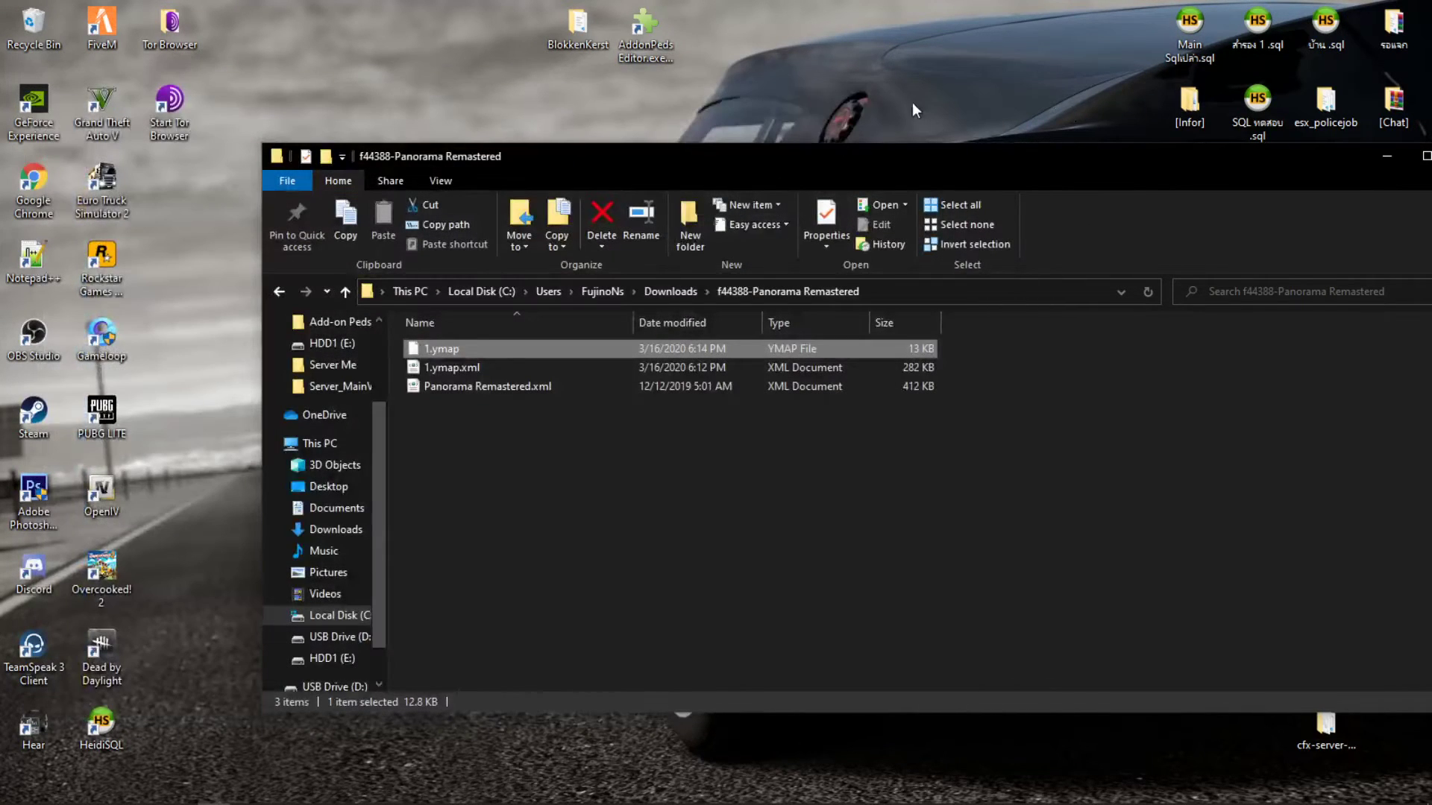
pyautogui.rightClick(825, 46)
pyautogui.click(895, 100)
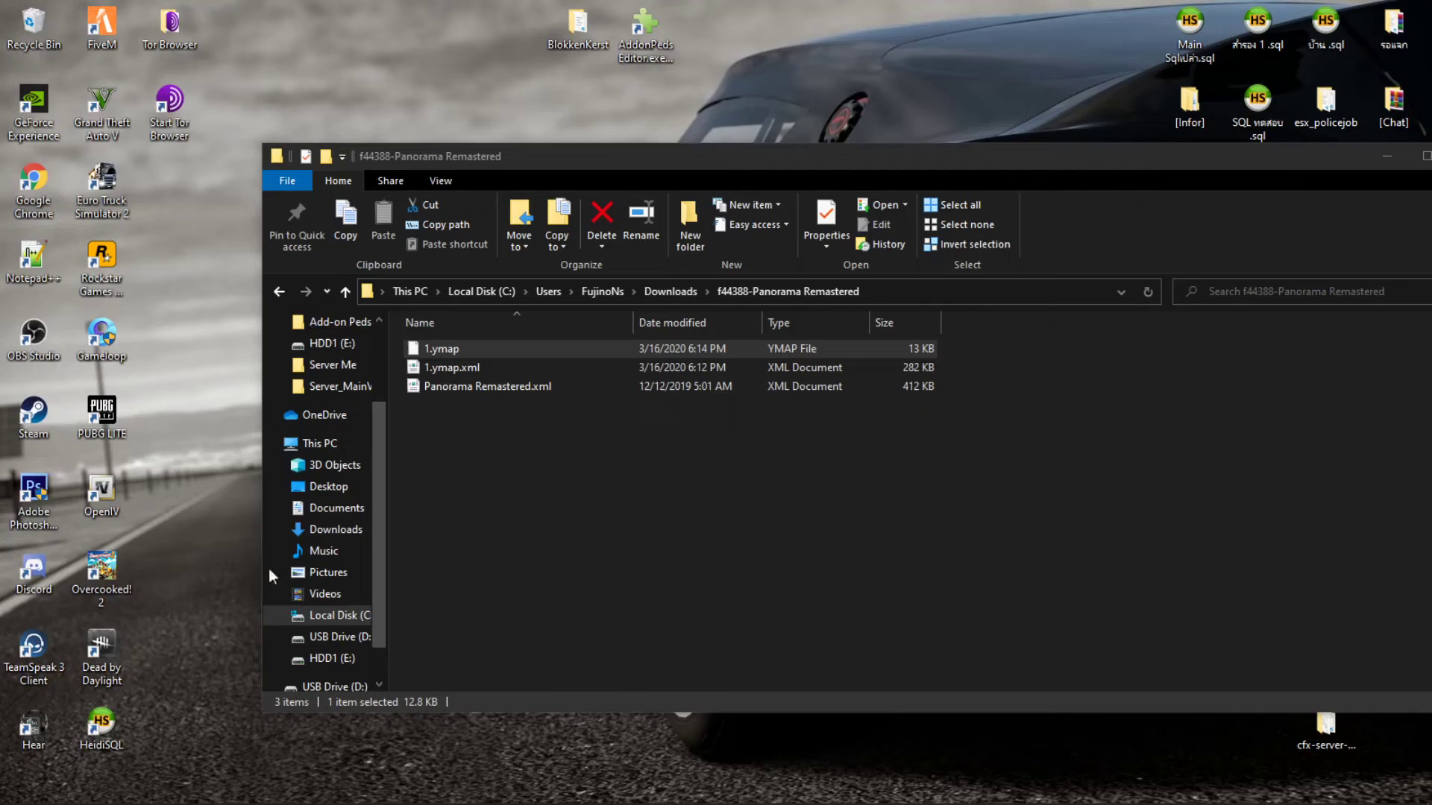
pyautogui.moveTo(513, 438); pyautogui.dragTo(490, 349)
pyautogui.moveTo(943, 431); pyautogui.dragTo(947, 384)
pyautogui.click(962, 448)
# Move the mod folder window off the desktop shortcuts, launch CodeWalker and maximize its window
pyautogui.moveTo(773, 165); pyautogui.dragTo(672, 407)
pyautogui.moveTo(593, 351); pyautogui.dragTo(865, 206)
pyautogui.moveTo(802, 130); pyautogui.dragTo(923, 323)
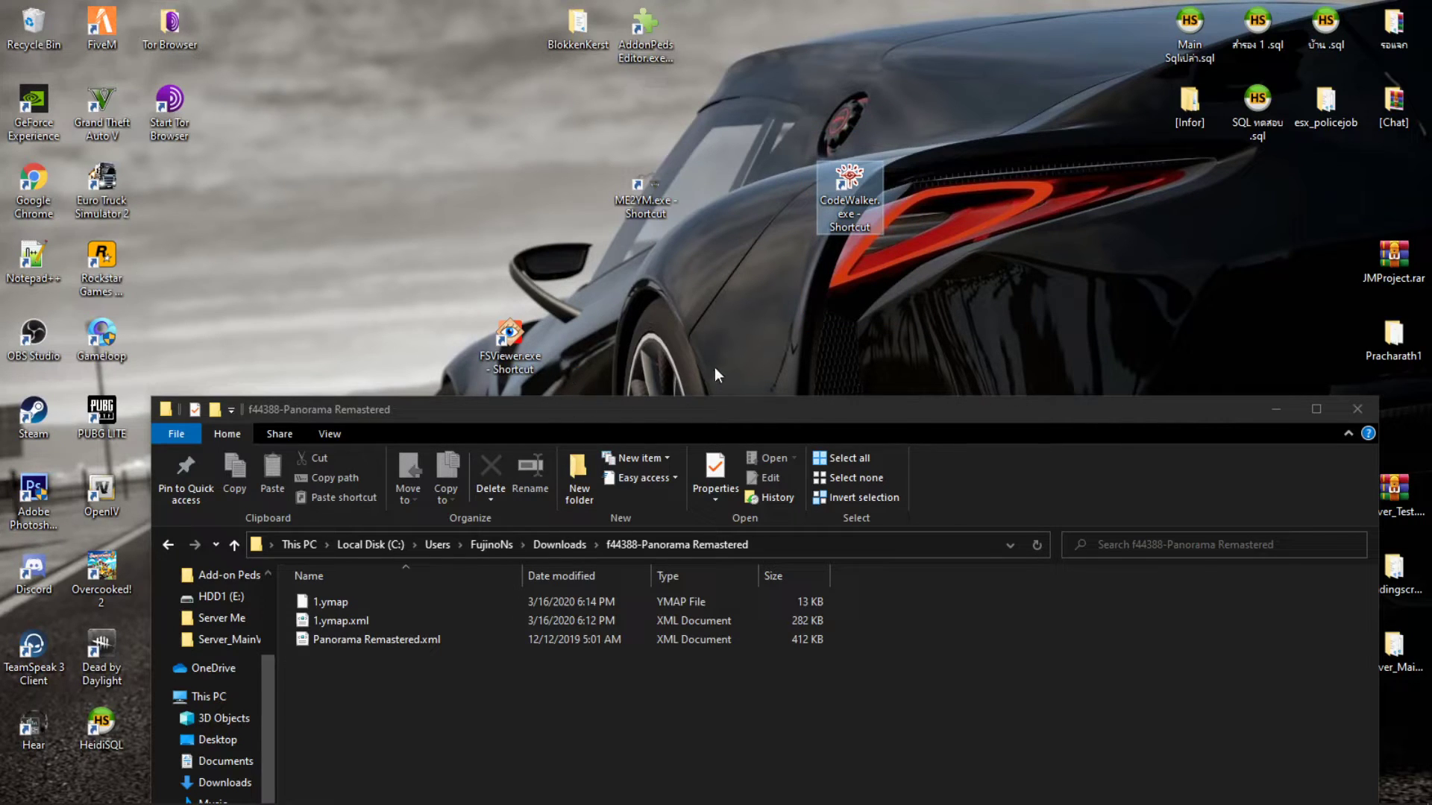
pyautogui.press('Return')
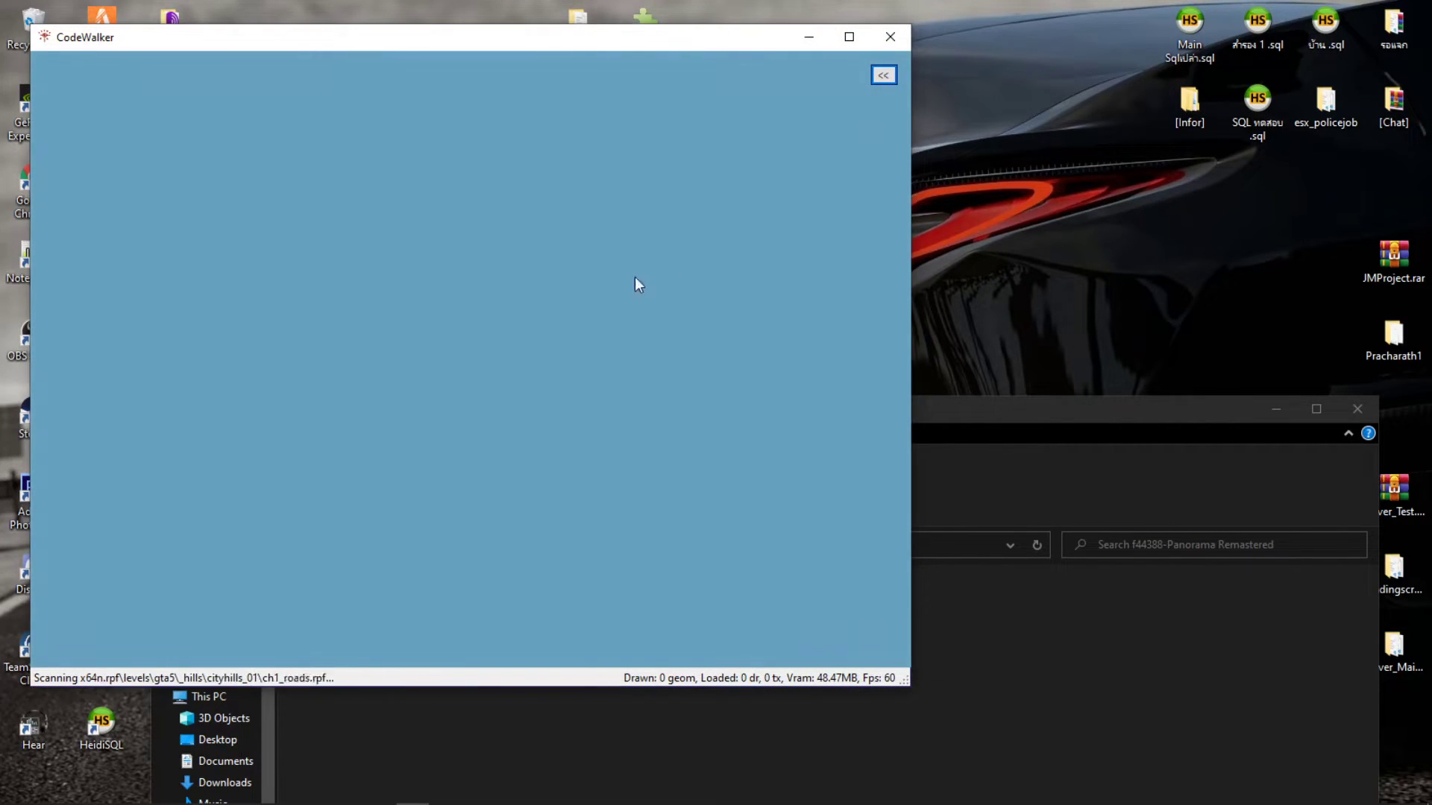
pyautogui.click(848, 37)
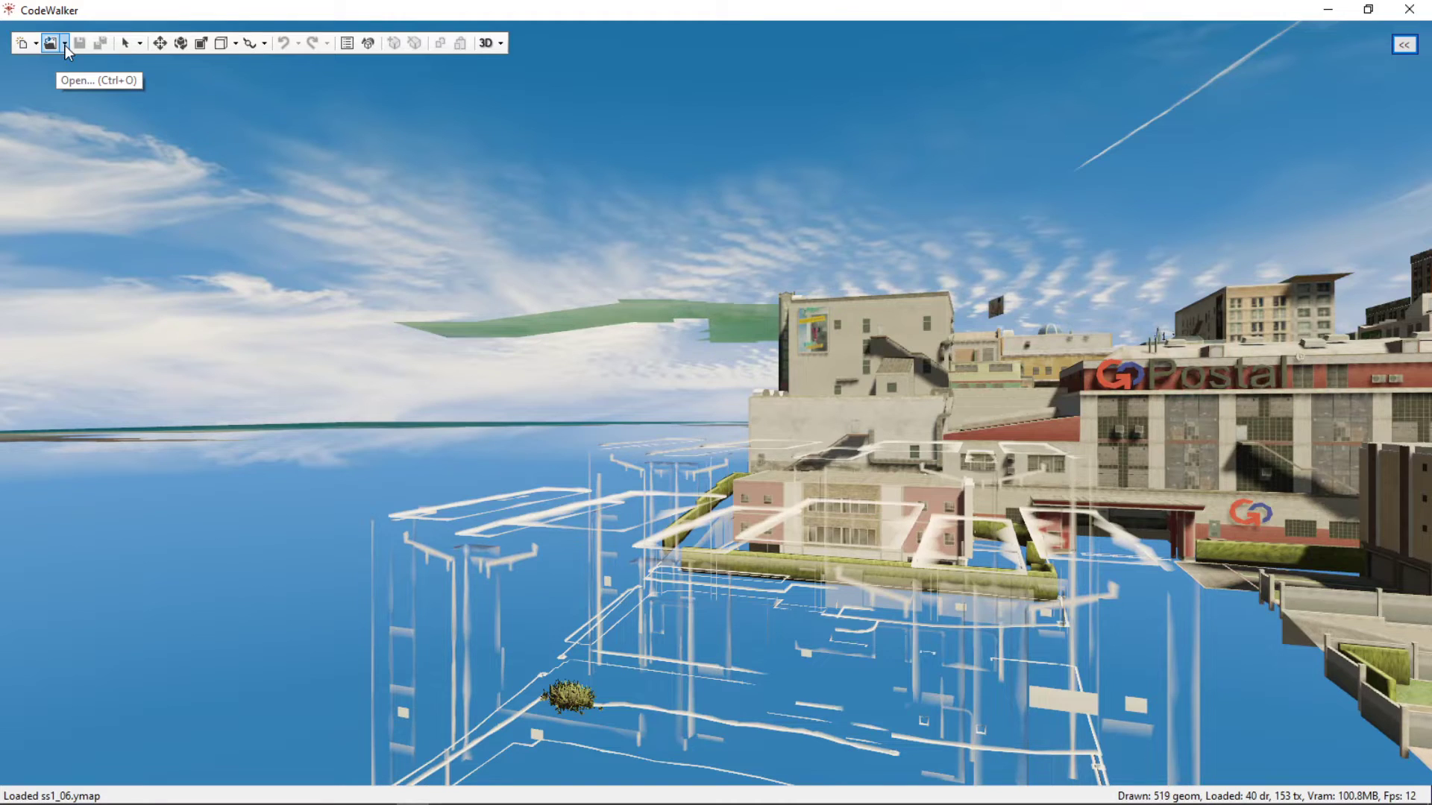
# Open 1.ymap from the f44388-Panorama Remastered folder in a CodeWalker project
pyautogui.click(65, 46)
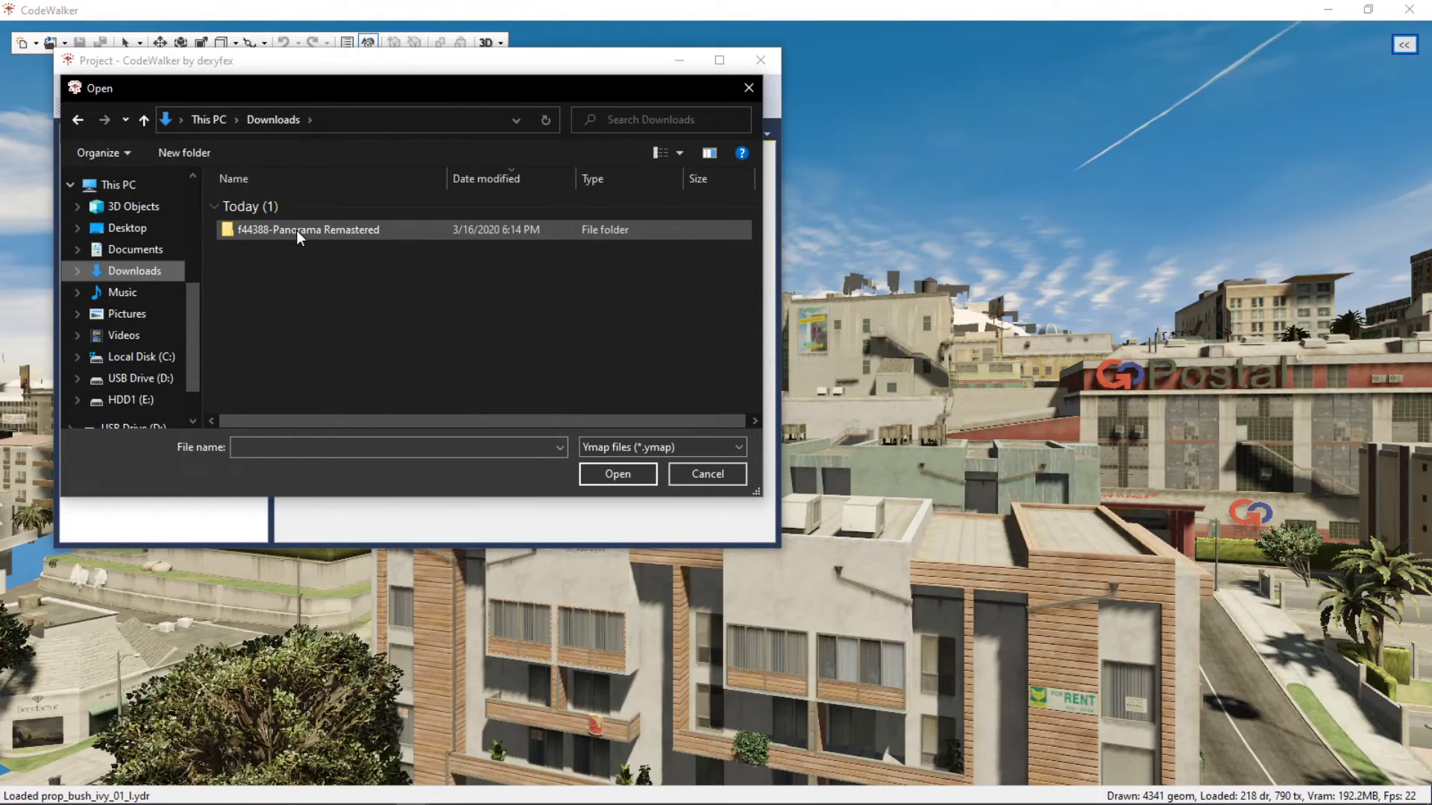
pyautogui.moveTo(297, 229)
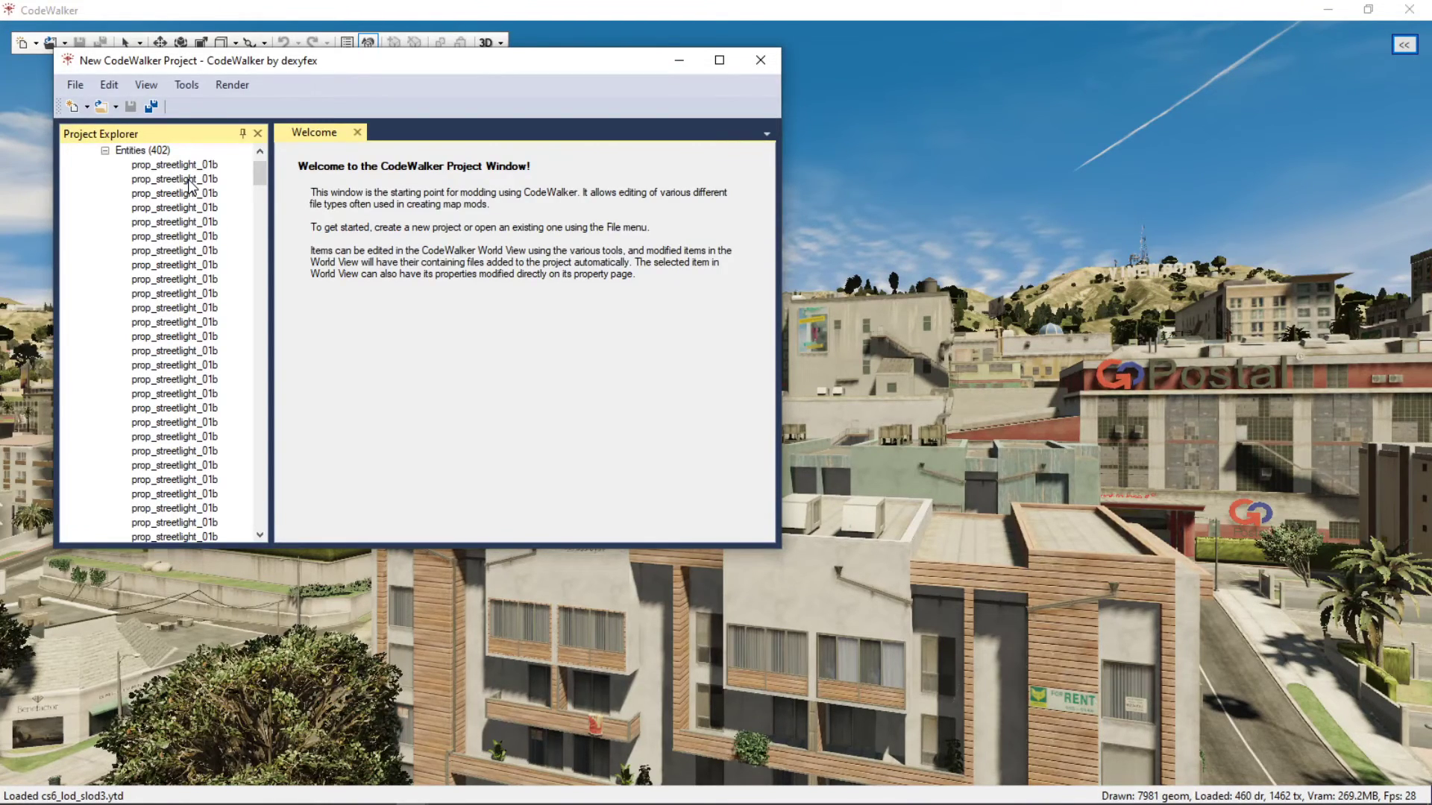
# Go to a prop_streetlight_01b entity of 1.ymap and look around the placed props in the world view
pyautogui.click(185, 208)
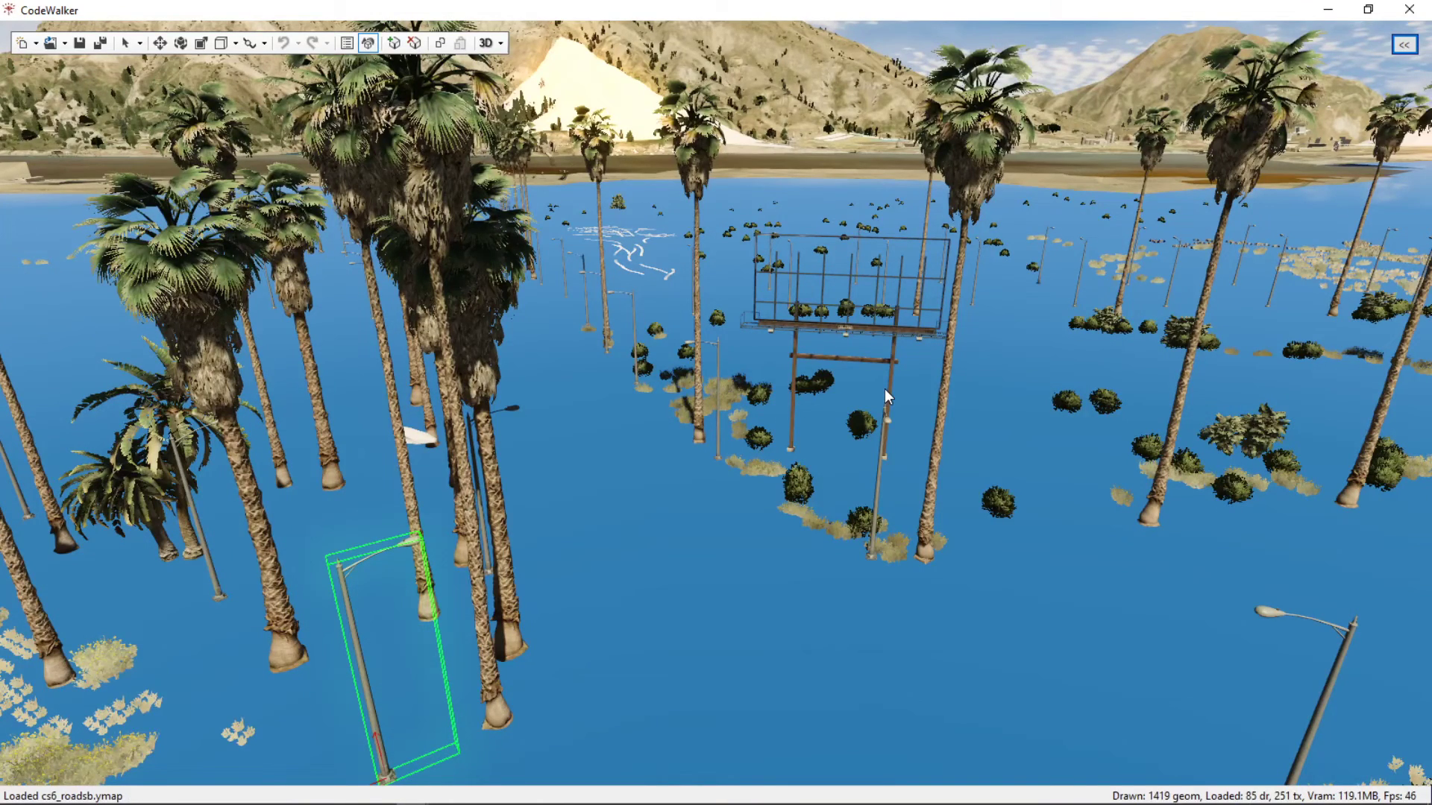
pyautogui.moveTo(884, 388); pyautogui.dragTo(903, 446)
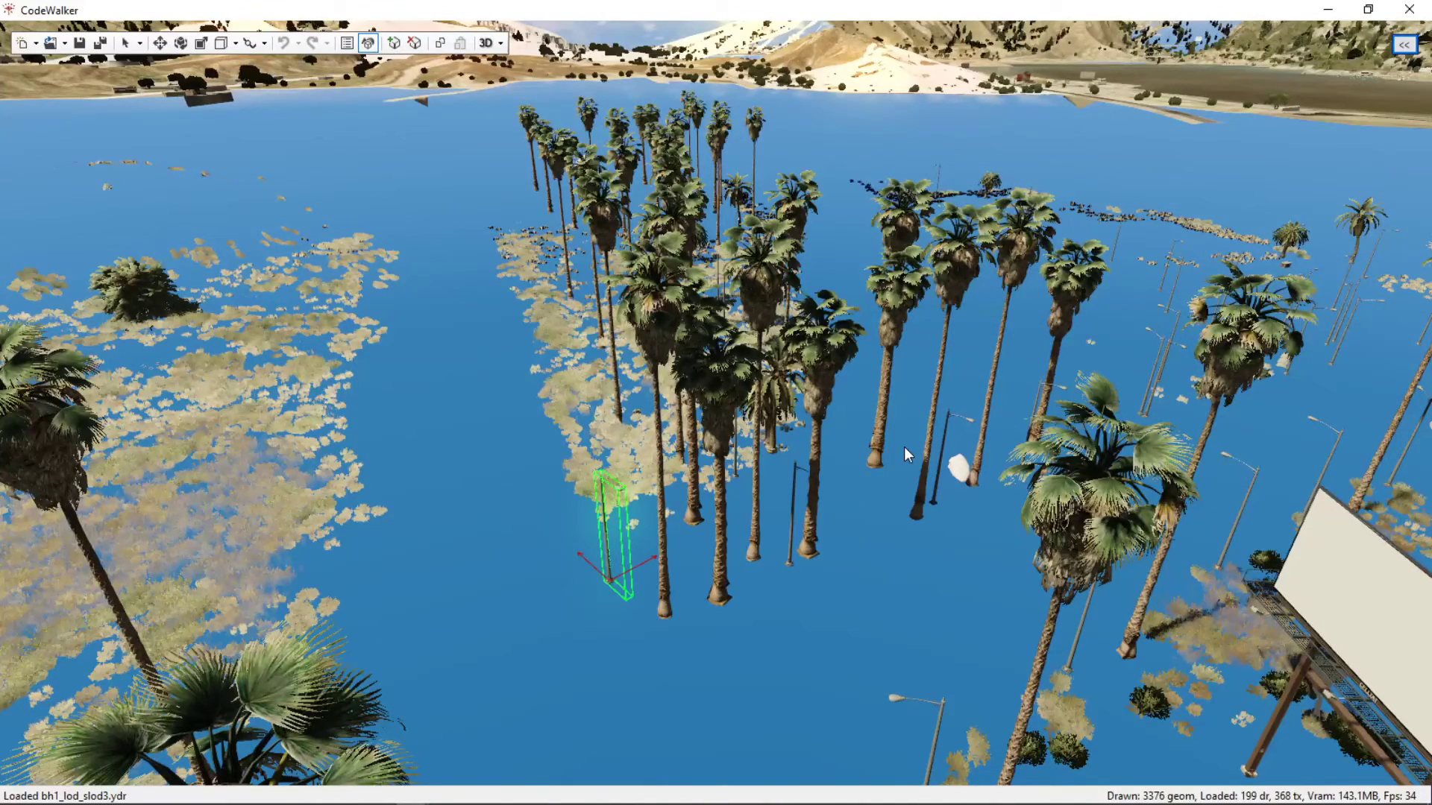
pyautogui.moveTo(904, 446); pyautogui.dragTo(845, 531)
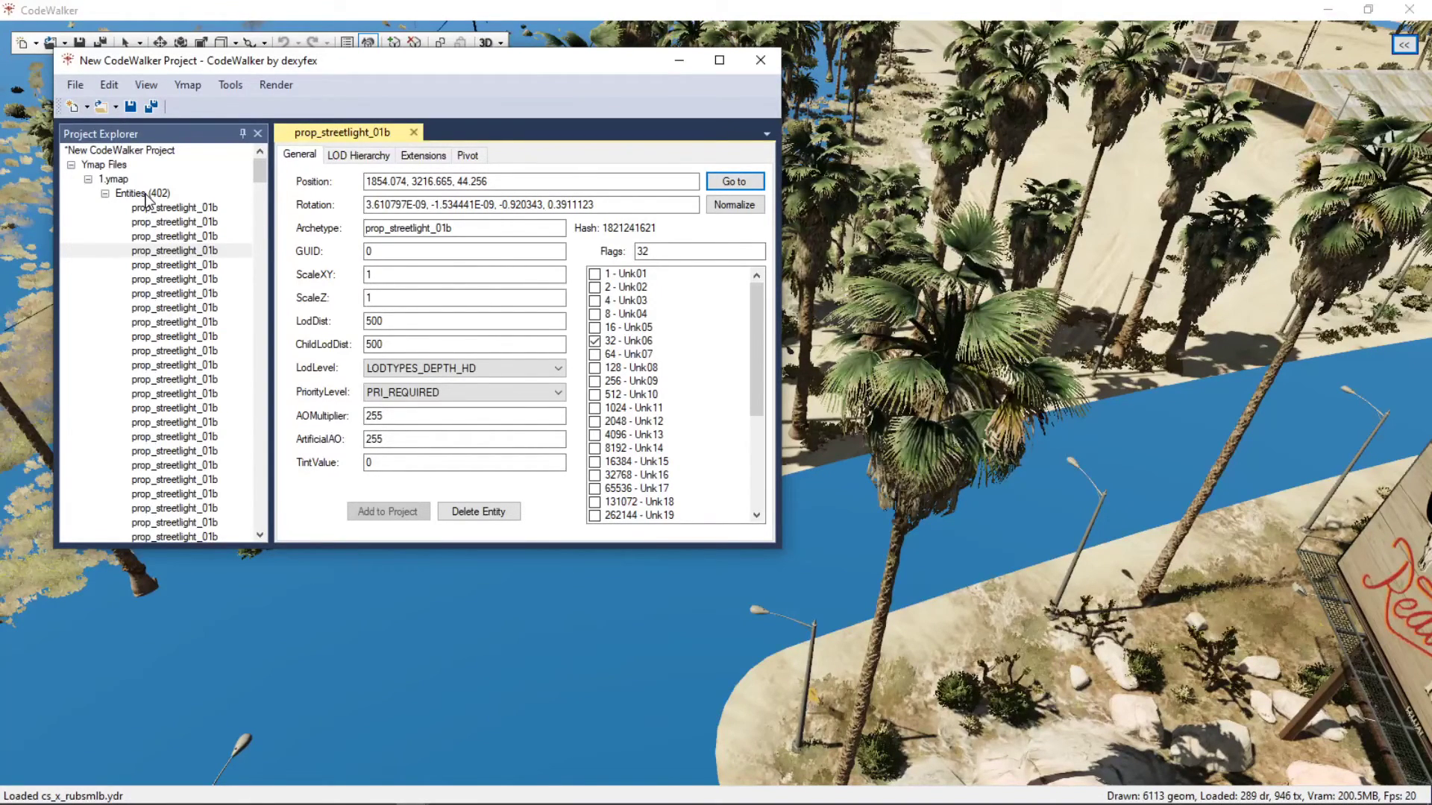
# Calculate the entity and streaming extents of 1.ymap, save the file and close CodeWalker
pyautogui.click(147, 195)
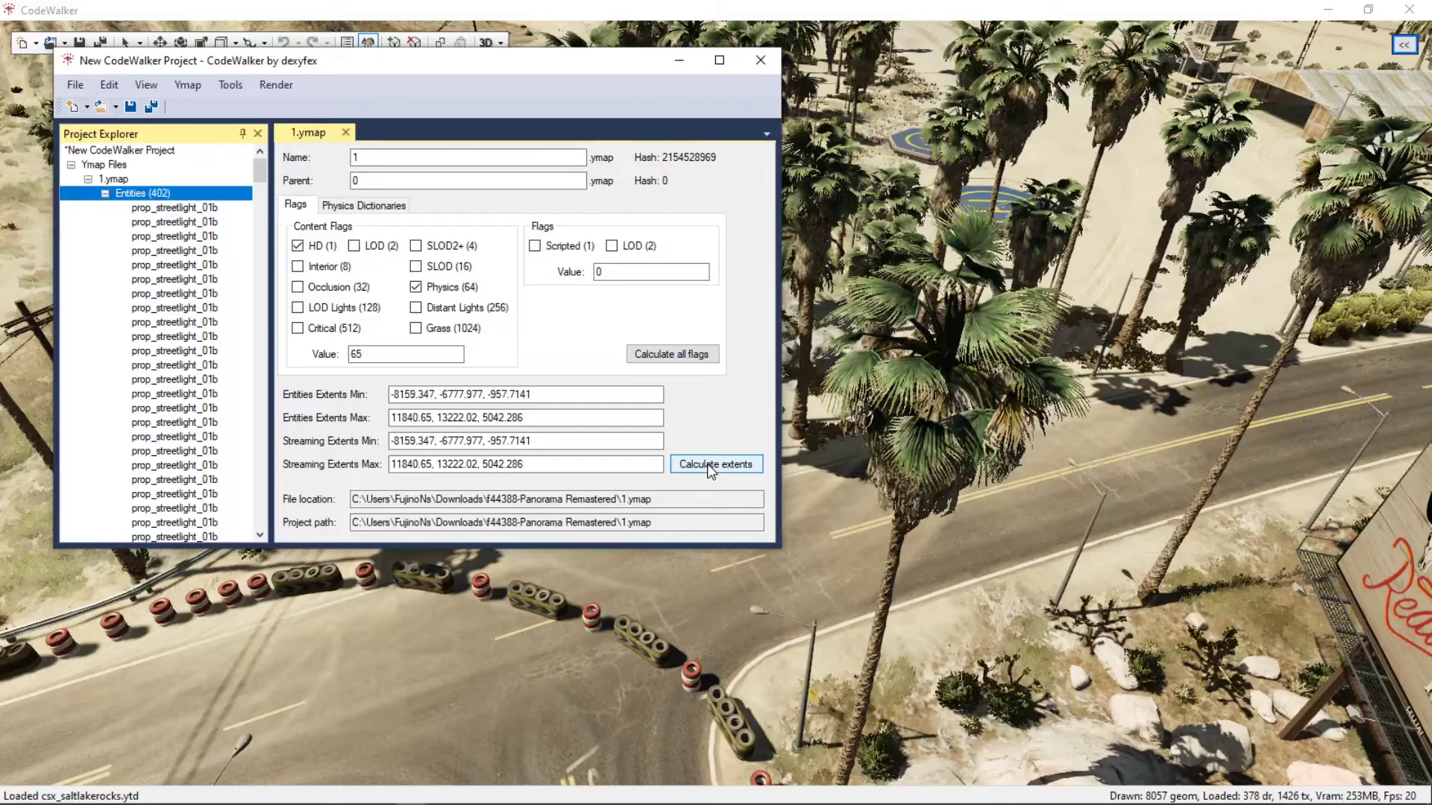
pyautogui.click(709, 466)
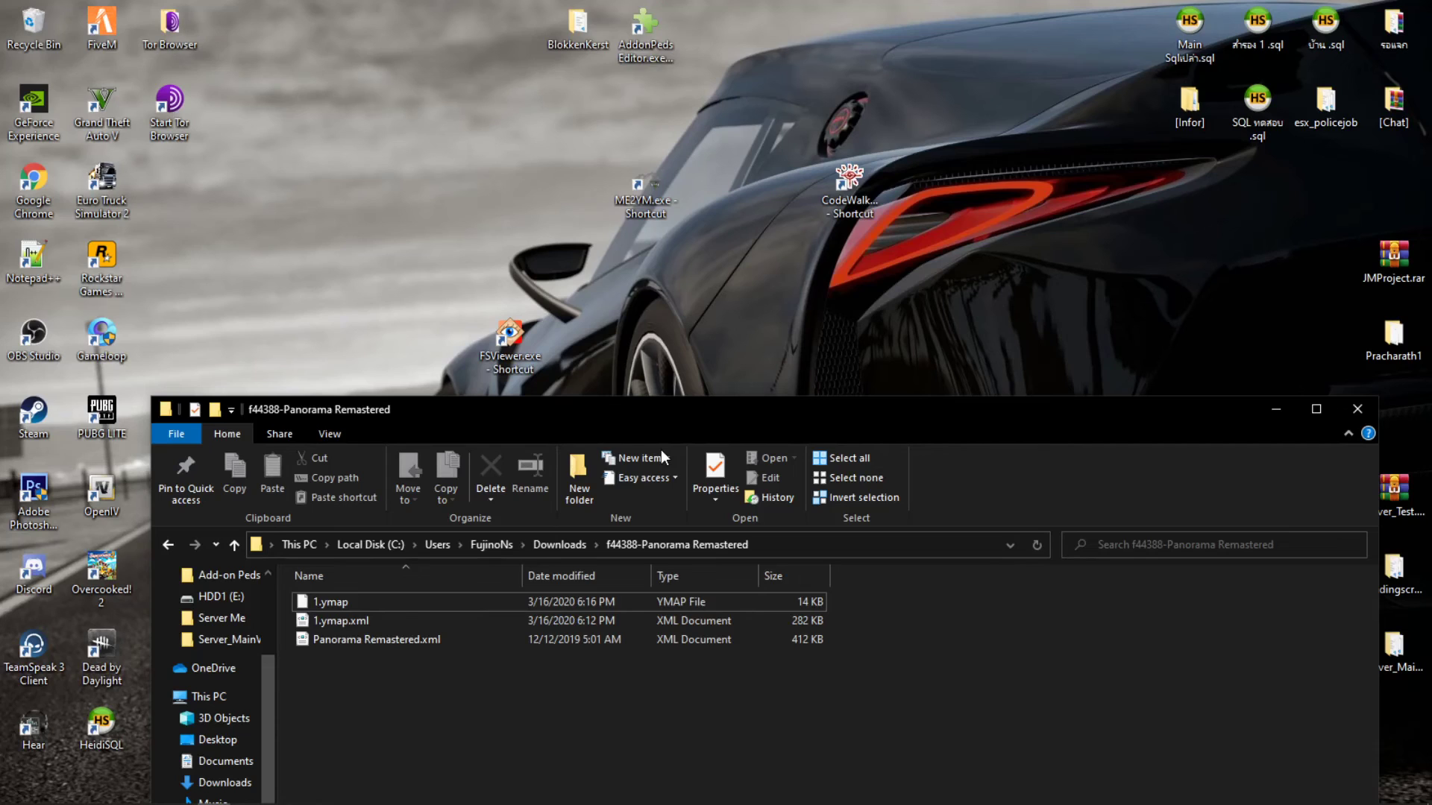
# Move the mod folder window aside and line up the FSViewer and CodeWalker shortcuts beside ME2YM on the desktop
pyautogui.moveTo(823, 466); pyautogui.dragTo(781, 418)
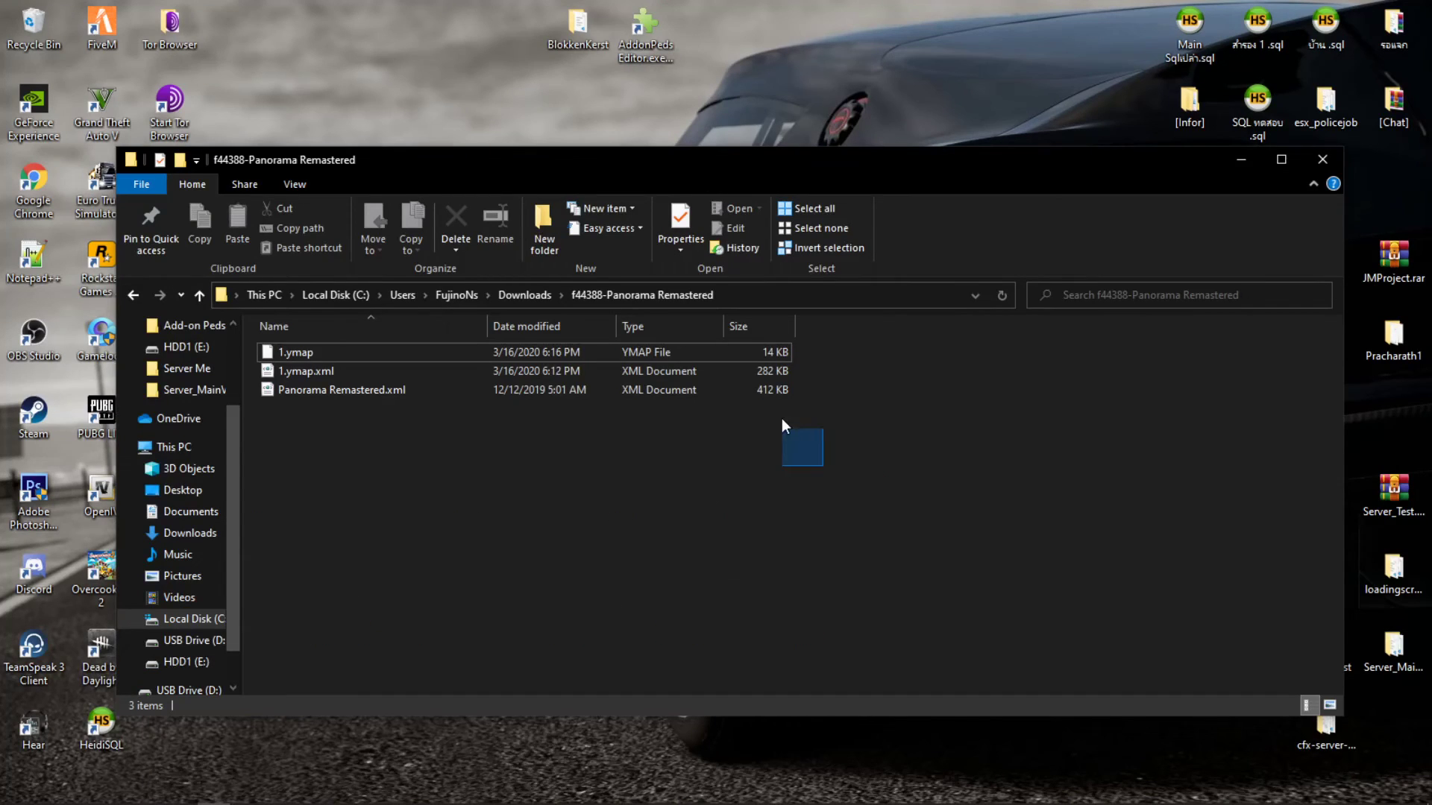
pyautogui.moveTo(1129, 155); pyautogui.dragTo(1119, 607)
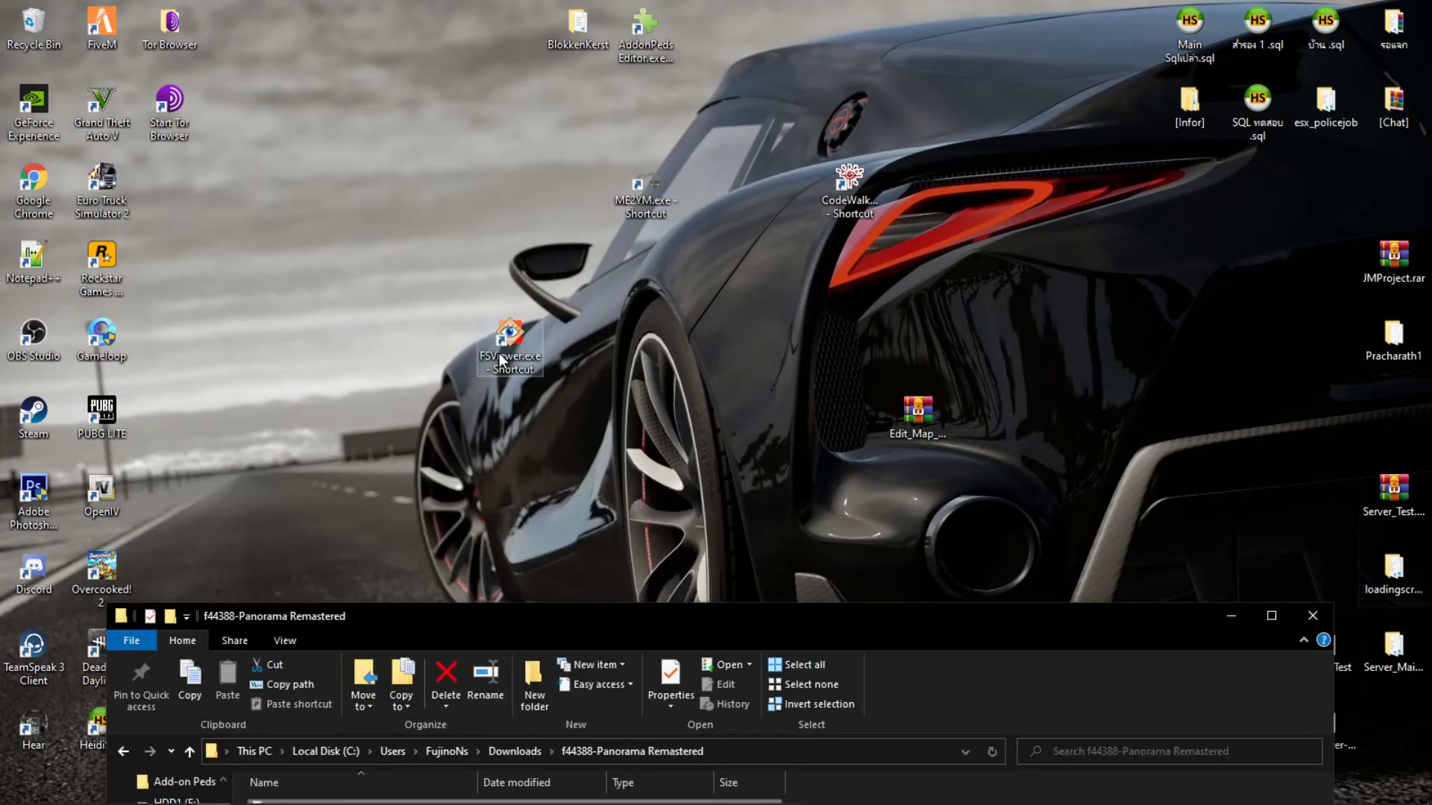
pyautogui.moveTo(880, 183); pyautogui.dragTo(748, 196)
pyautogui.moveTo(510, 343); pyautogui.dragTo(578, 190)
pyautogui.moveTo(454, 116); pyautogui.dragTo(1126, 364)
pyautogui.moveTo(830, 345); pyautogui.dragTo(996, 498)
pyautogui.moveTo(917, 414); pyautogui.dragTo(782, 343)
# Close the mod folder window and place Edit_Map_GTA.rar directly below the ME2YM shortcut on the desktop
pyautogui.moveTo(803, 613); pyautogui.dragTo(753, 379)
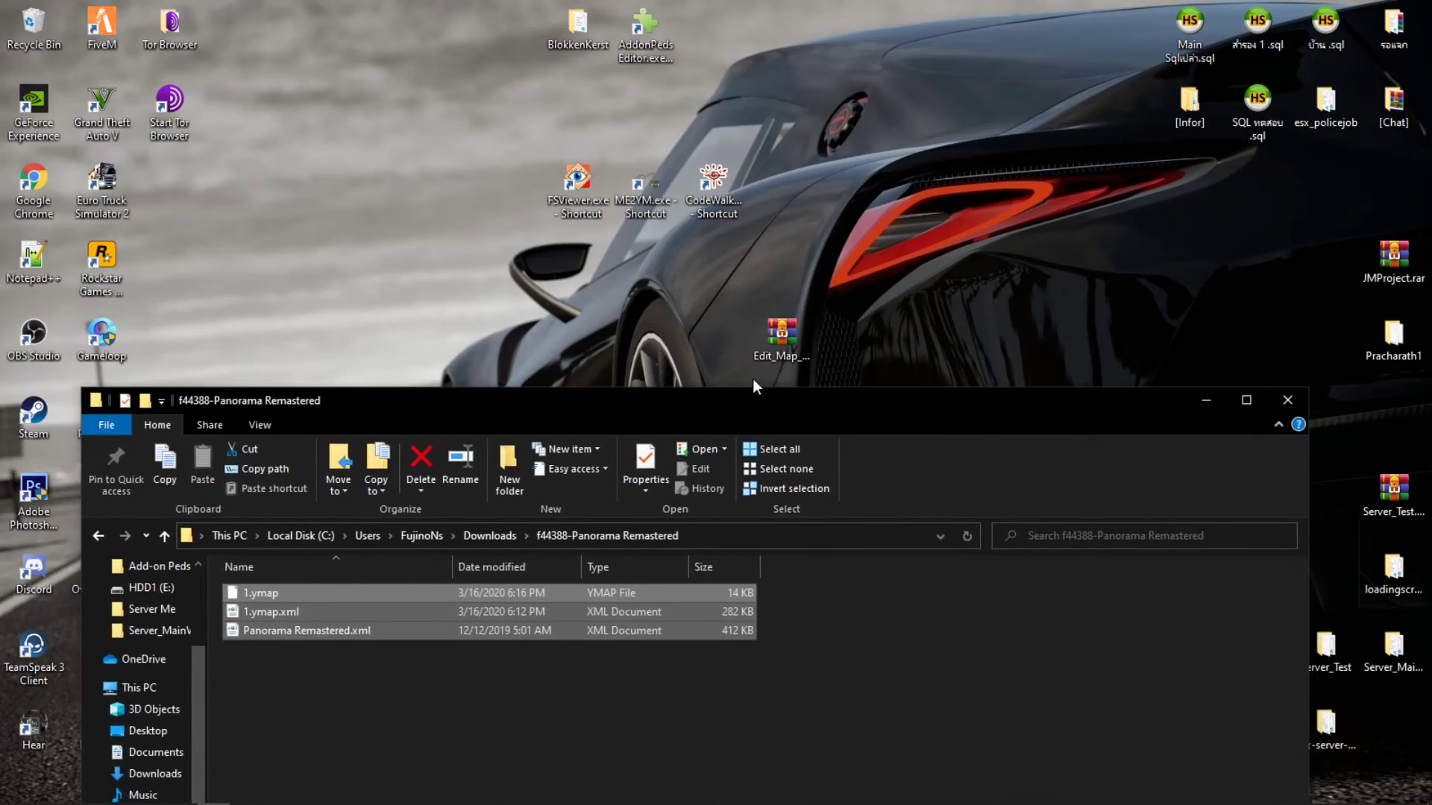
pyautogui.click(1288, 401)
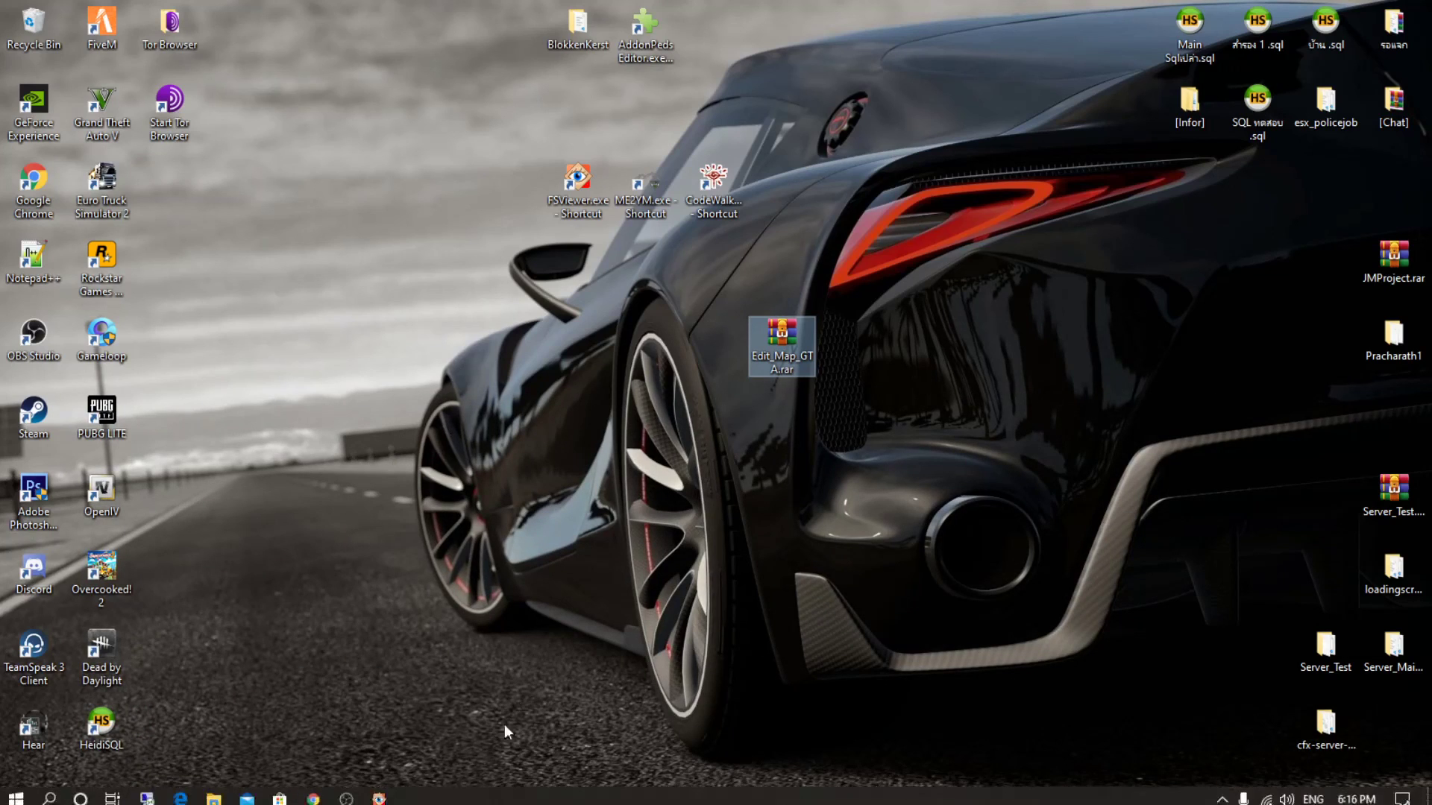
pyautogui.moveTo(757, 355); pyautogui.dragTo(601, 282)
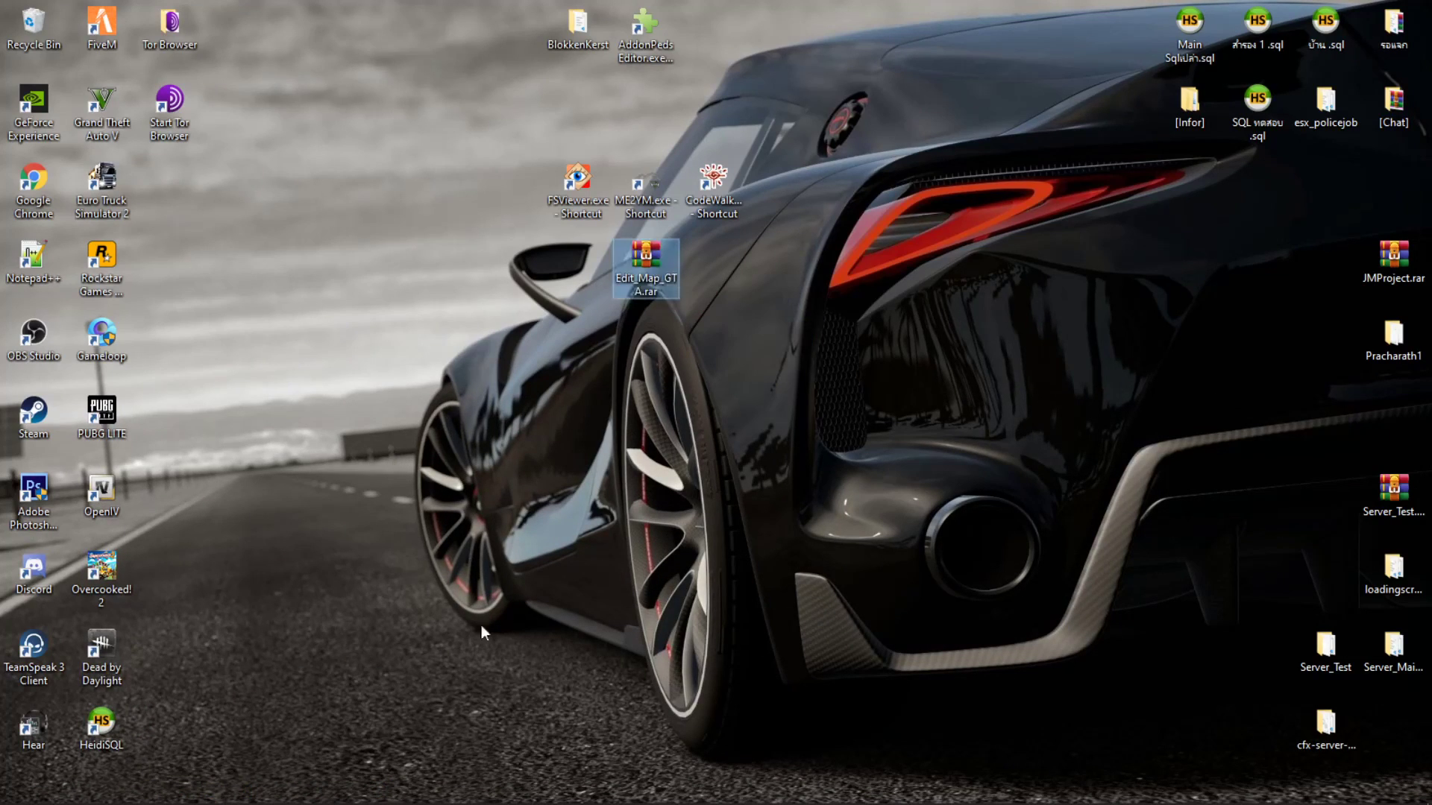
pyautogui.click(346, 792)
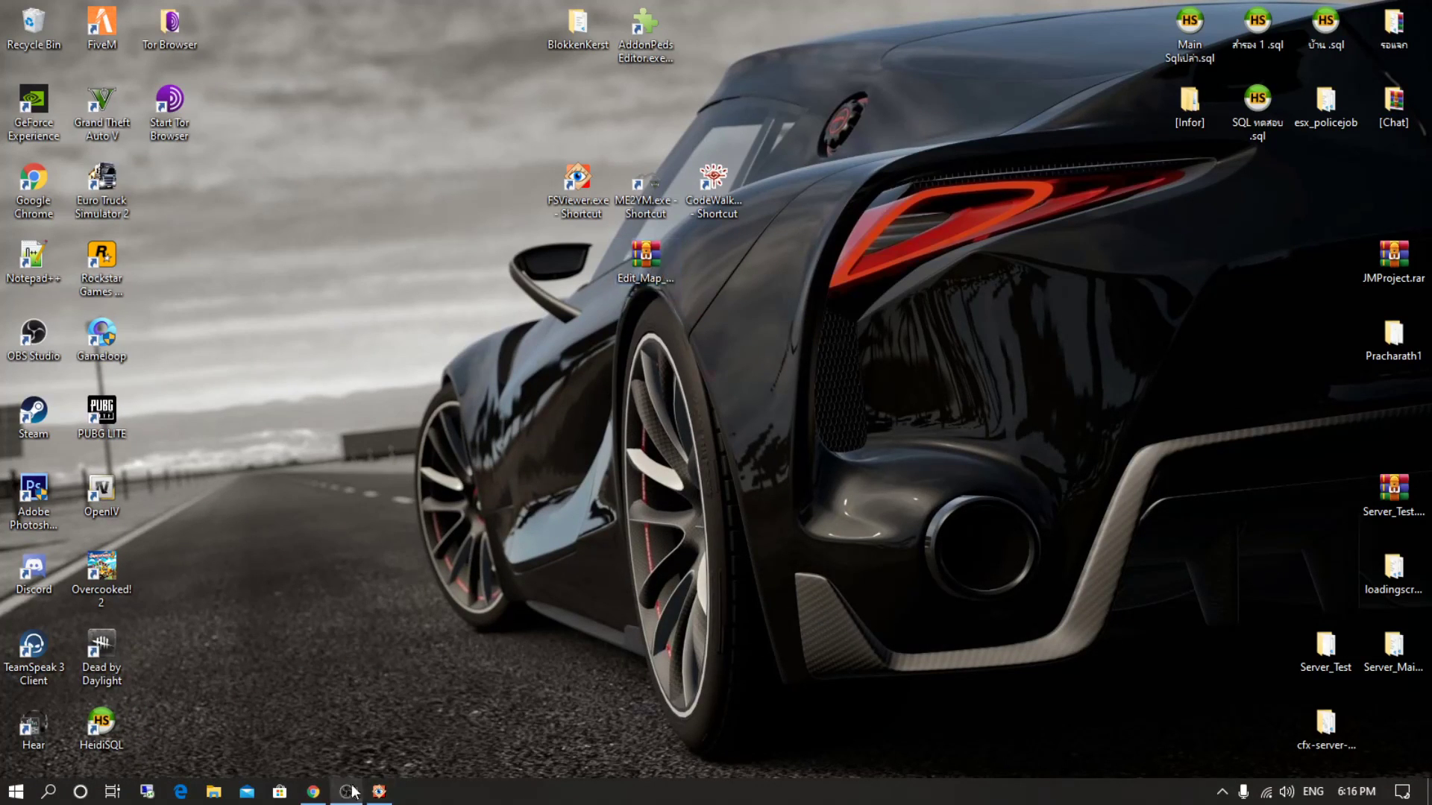